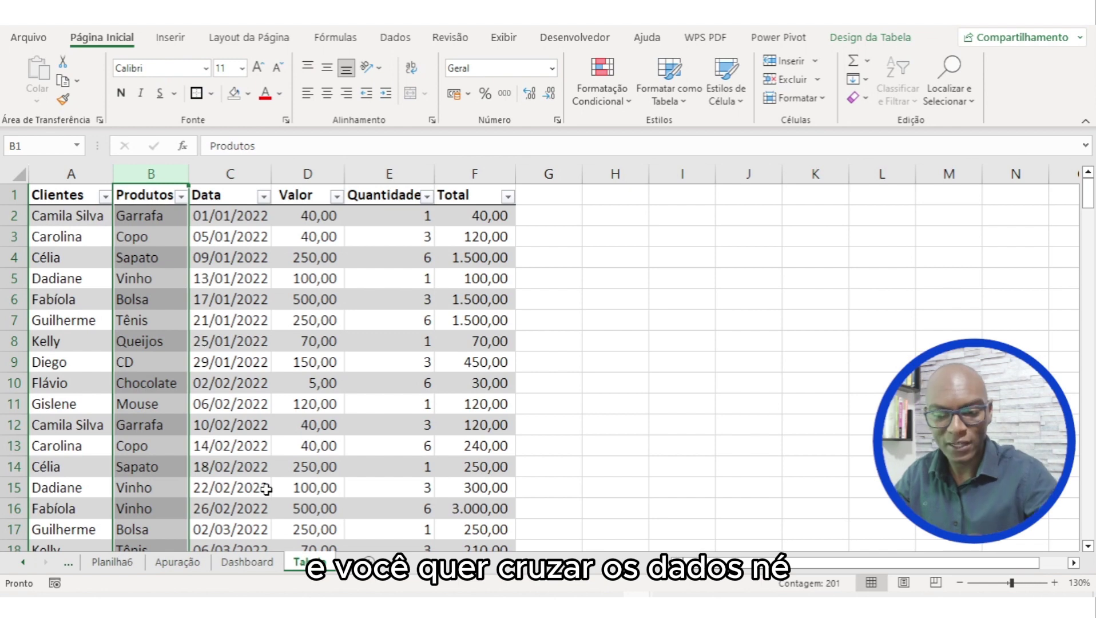
# - View the Dashboard sheet's totals for single products by filtering on Bolsa, Copo, Notebook, Queijos and Sapato in turn
pyautogui.click(263, 563)
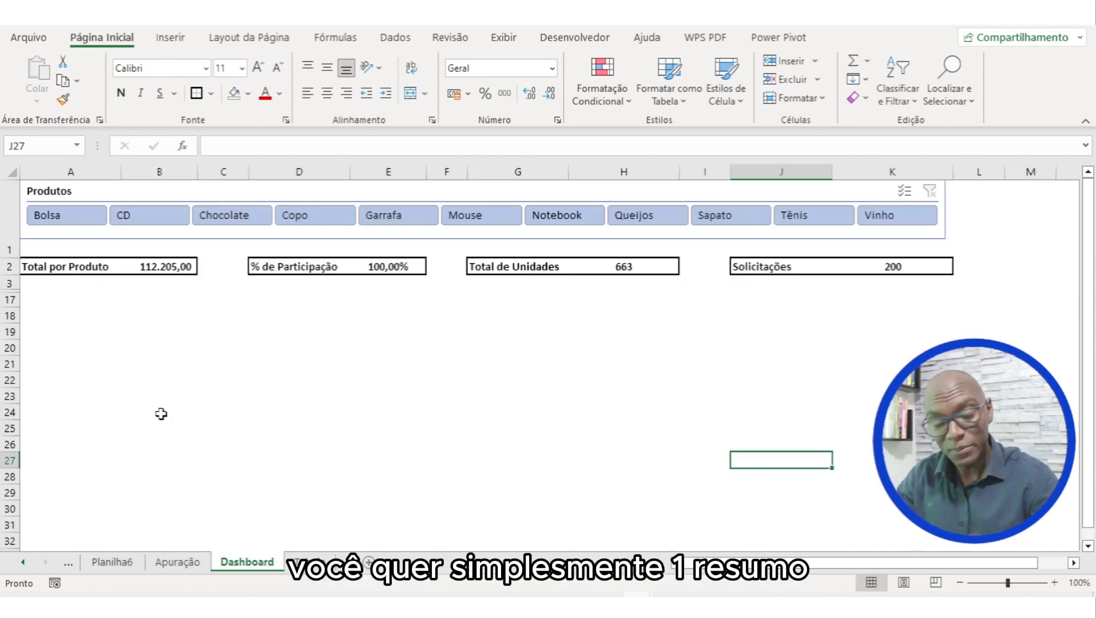
pyautogui.click(76, 220)
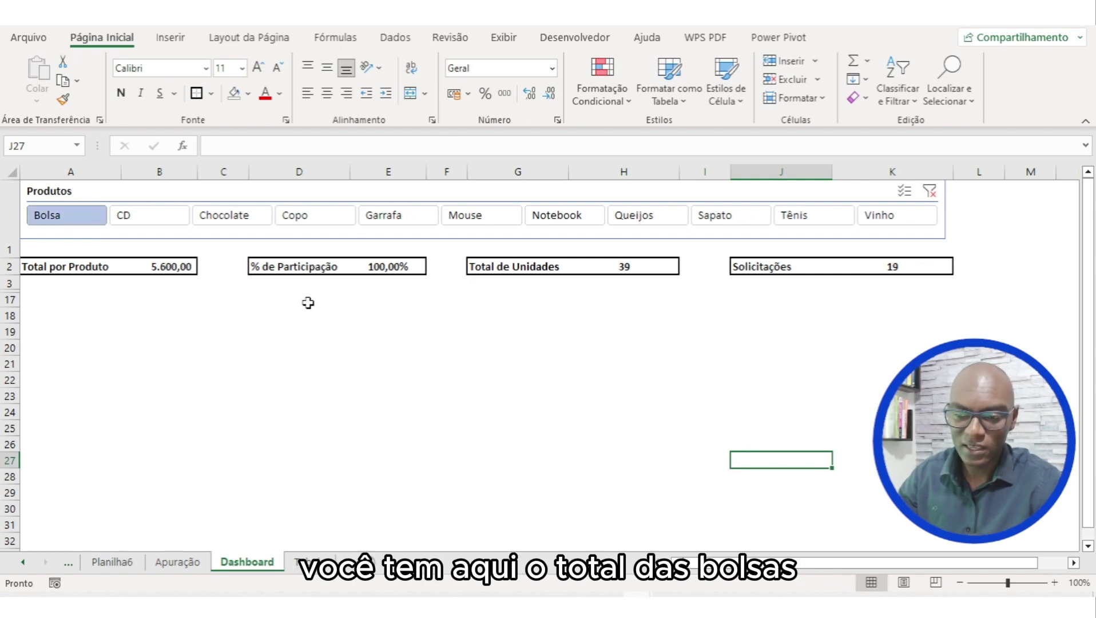
pyautogui.click(298, 215)
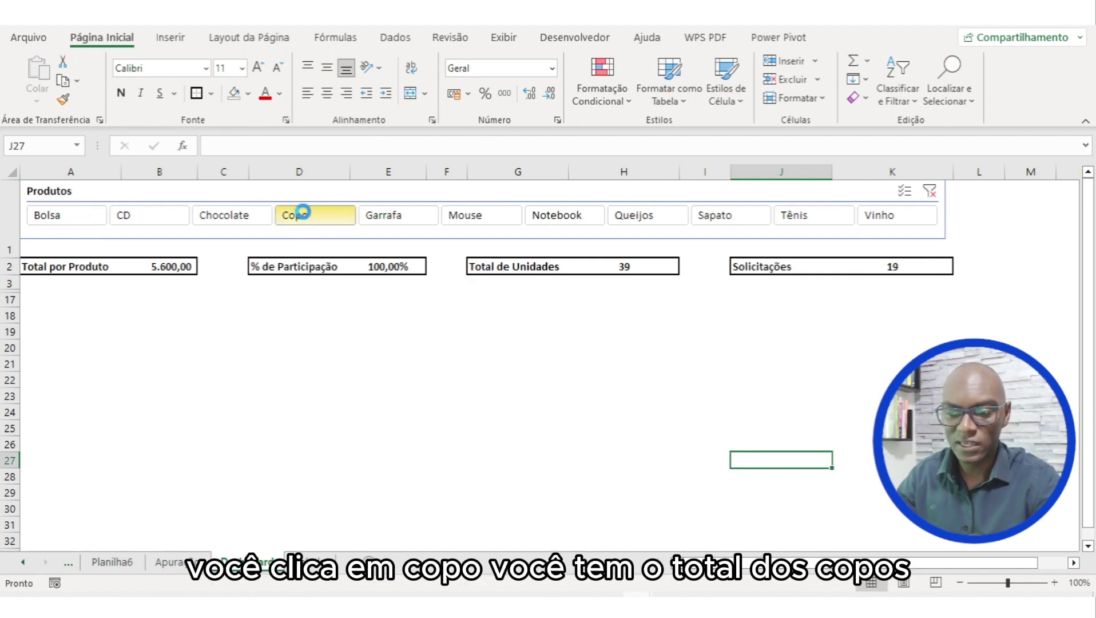
pyautogui.click(587, 215)
pyautogui.click(631, 215)
pyautogui.click(754, 218)
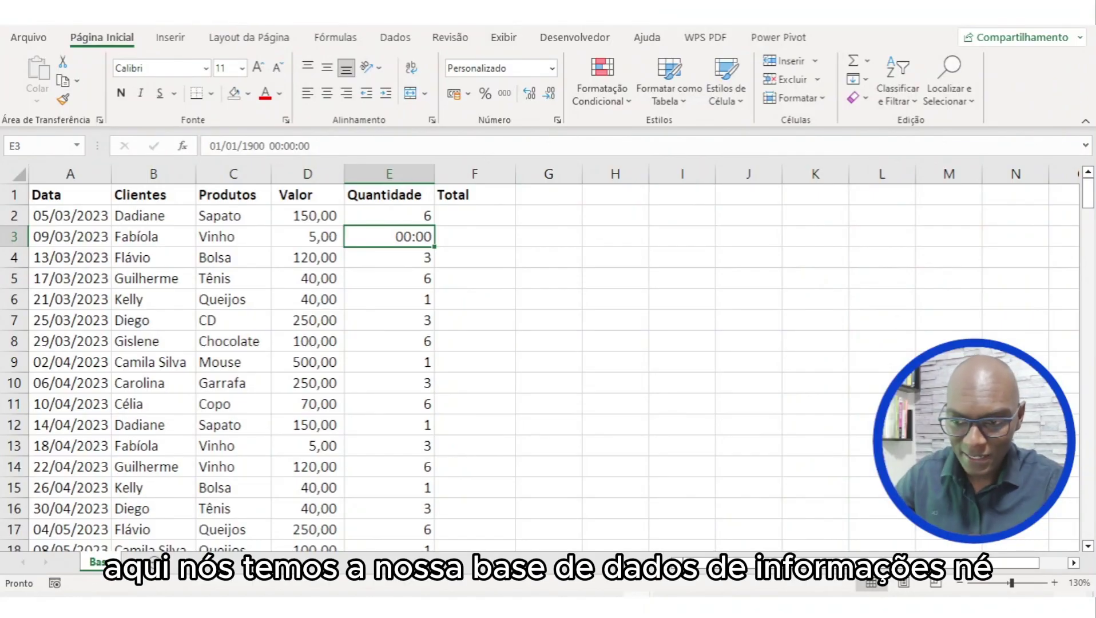
# - Set the number format of the Quantidade values in E2:E8 to Geral
pyautogui.click(240, 362)
pyautogui.click(337, 316)
pyautogui.click(374, 237)
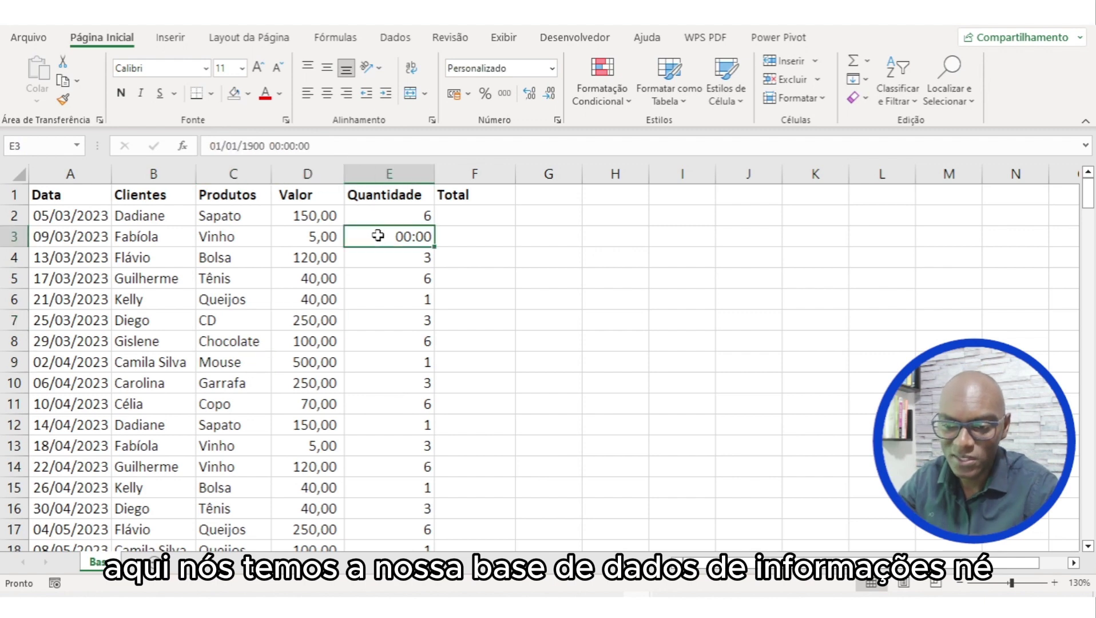
pyautogui.click(504, 94)
pyautogui.click(397, 317)
pyautogui.moveTo(408, 213); pyautogui.dragTo(406, 341)
pyautogui.click(552, 68)
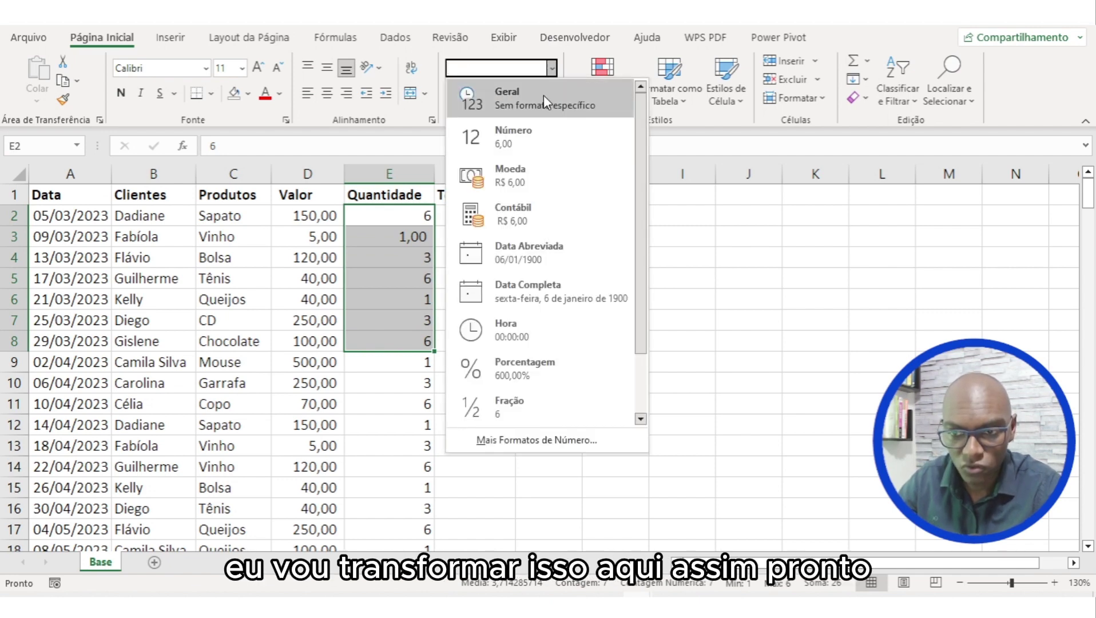
pyautogui.click(544, 96)
pyautogui.click(362, 383)
pyautogui.click(304, 340)
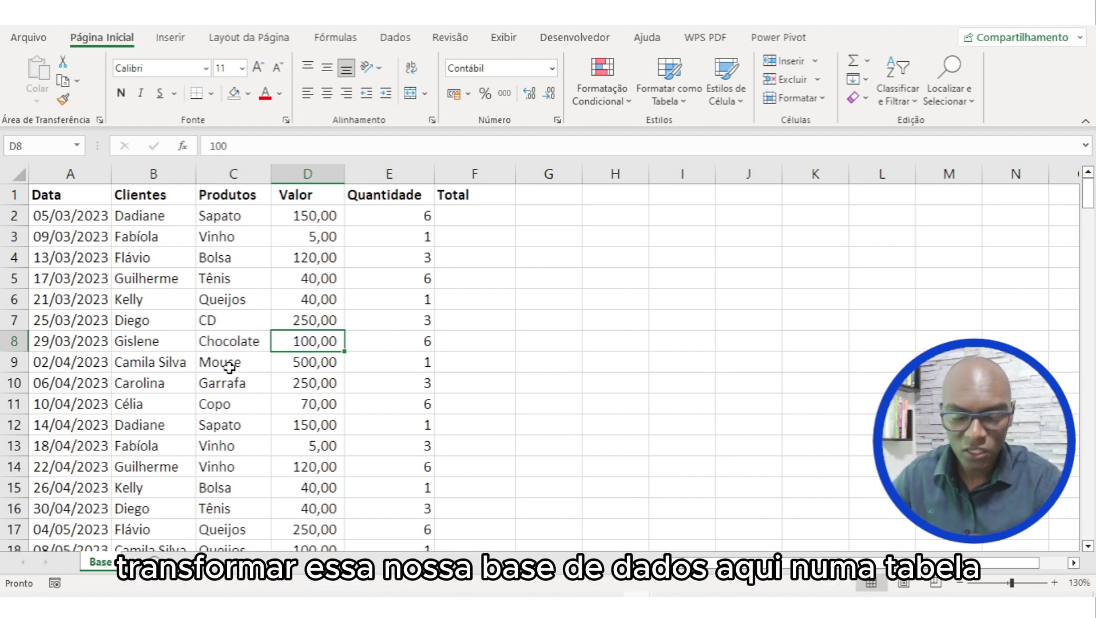
# - Format the whole data range A1:F18 as a table with headers, using the first light (Clara) style
pyautogui.hotkey('ctrl', 'a')
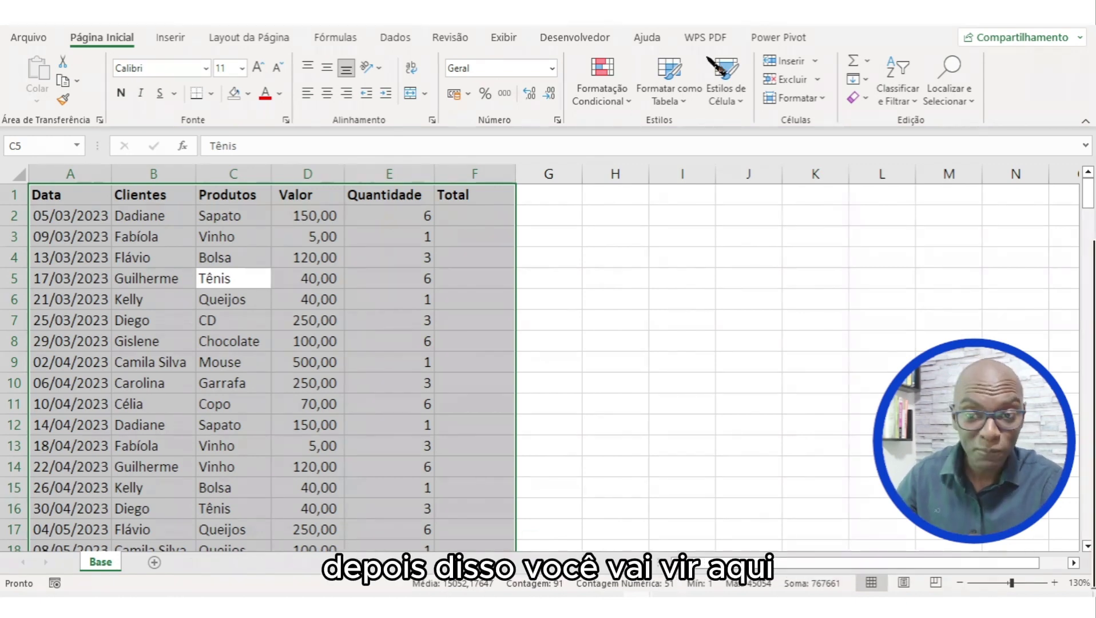
pyautogui.moveTo(686, 45)
pyautogui.mouseDown()
pyautogui.moveTo(624, 80)
pyautogui.moveTo(692, 138)
pyautogui.moveTo(726, 81)
pyautogui.moveTo(706, 68)
pyautogui.mouseUp()
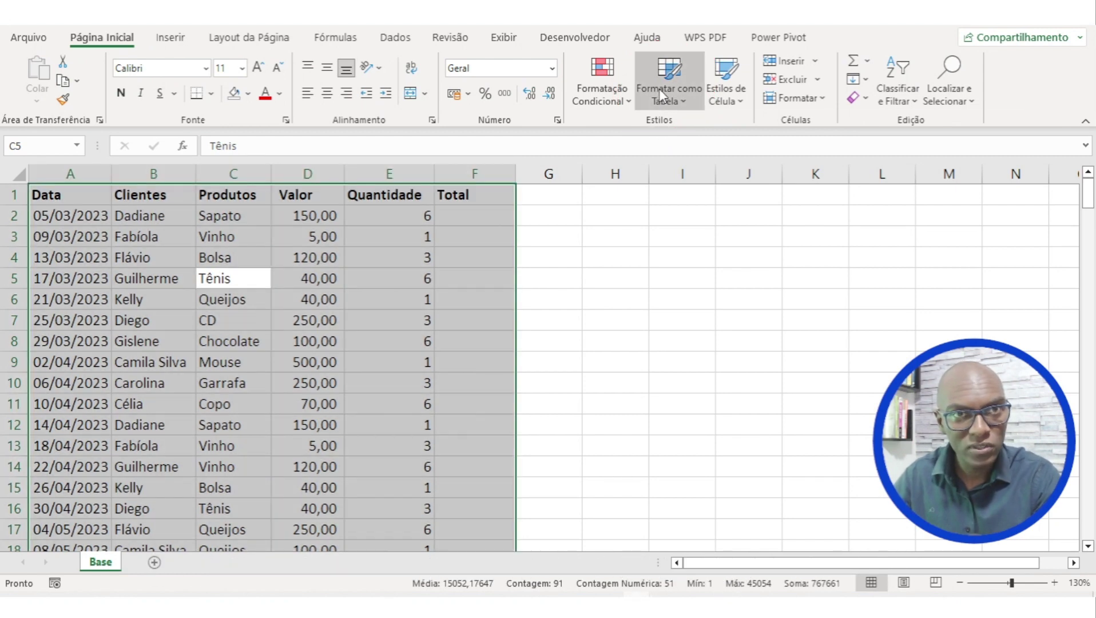
pyautogui.click(660, 89)
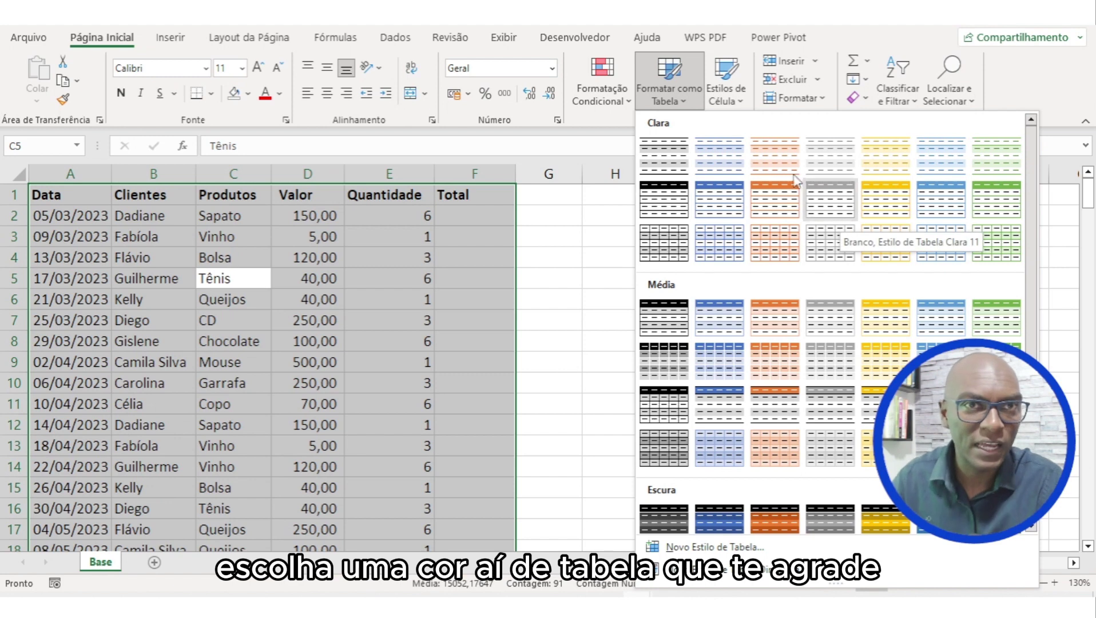
pyautogui.click(662, 156)
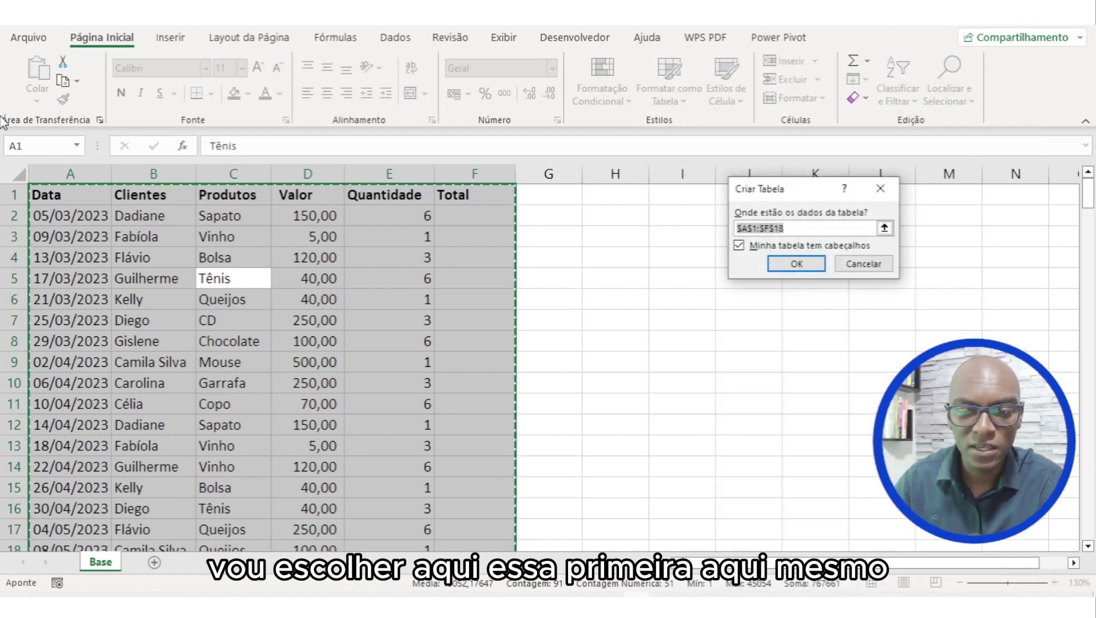
pyautogui.click(796, 264)
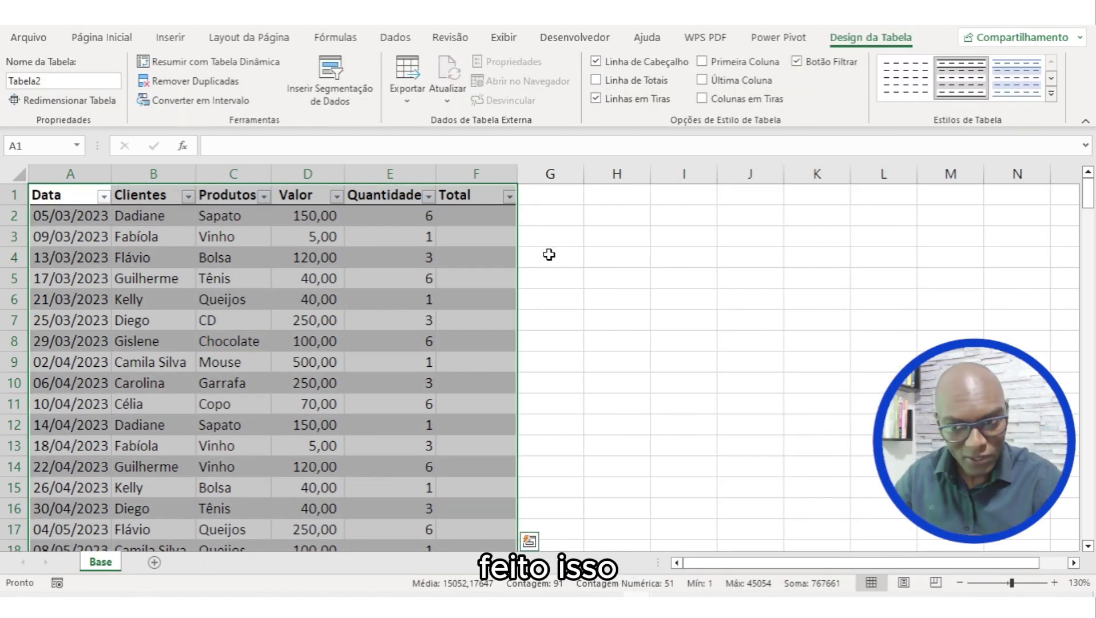
pyautogui.click(452, 196)
pyautogui.hotkey('ctrl', 'shift', 'Down')
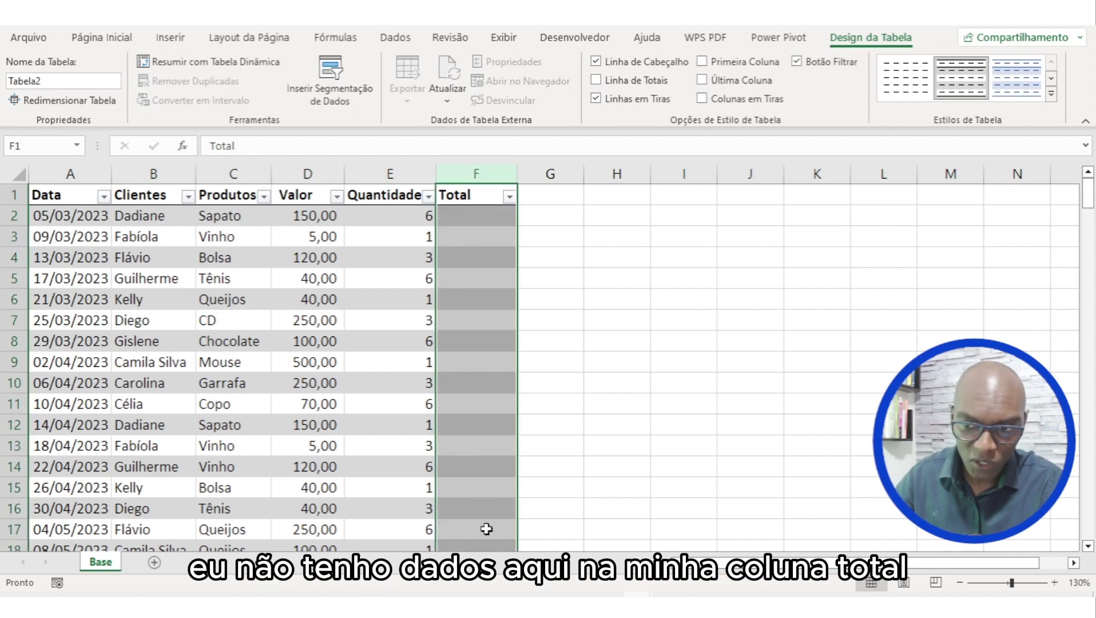
pyautogui.click(318, 217)
pyautogui.click(379, 216)
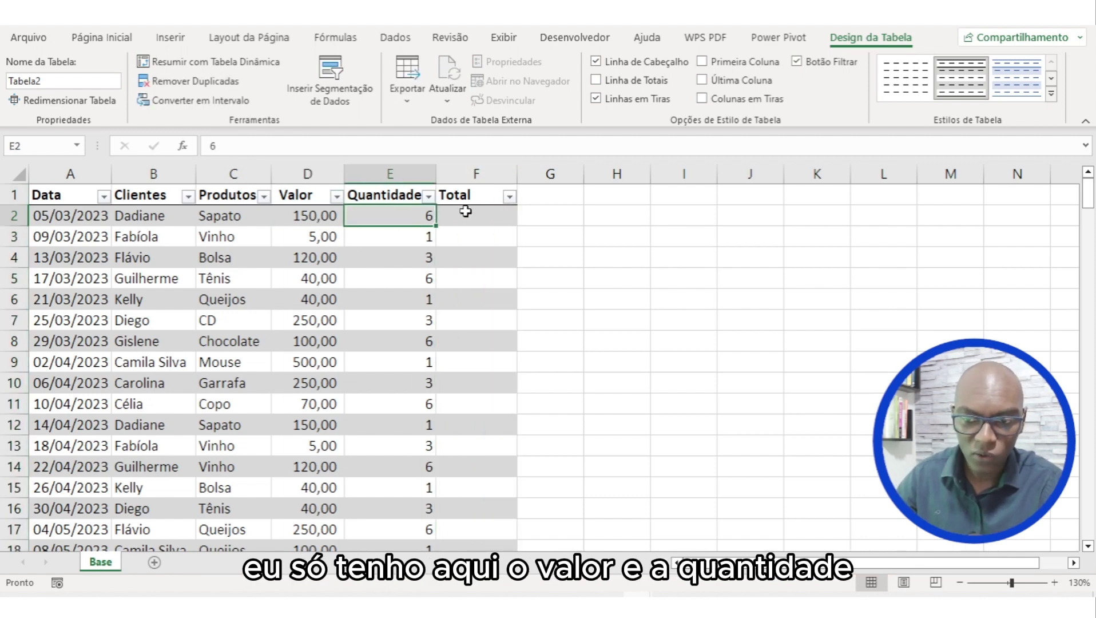
pyautogui.click(469, 216)
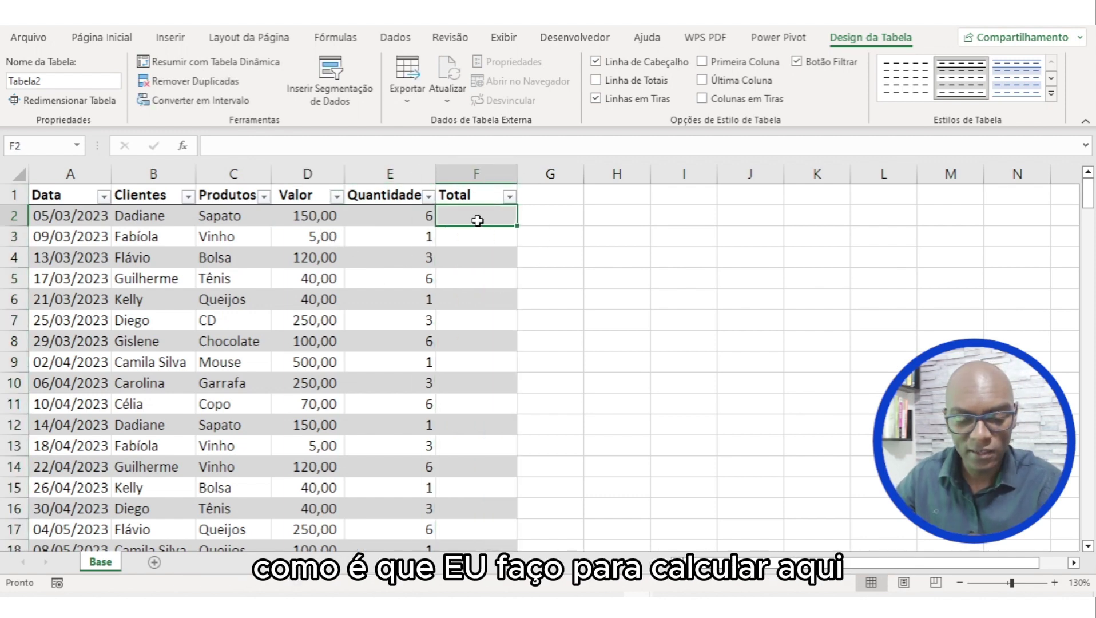
pyautogui.write('=')
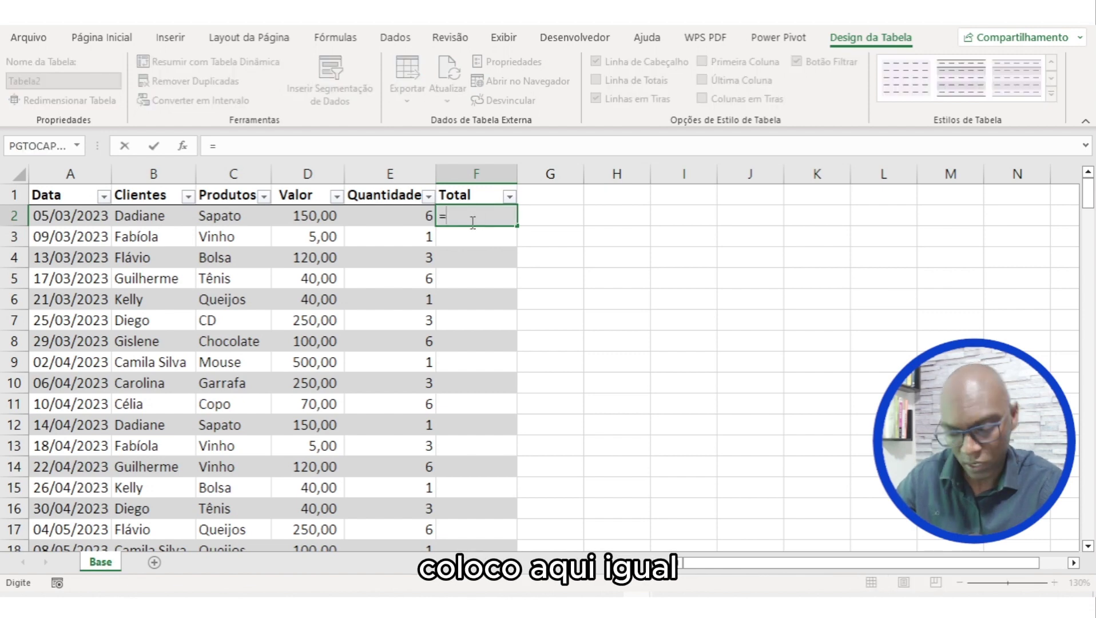
pyautogui.click(308, 216)
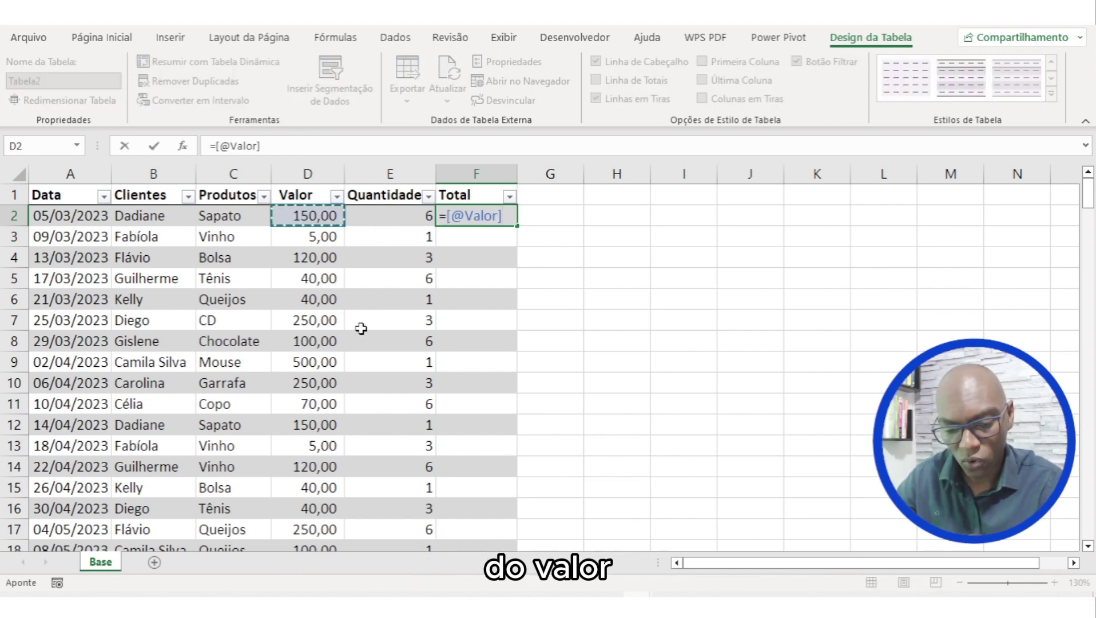
pyautogui.write('*')
pyautogui.click(377, 216)
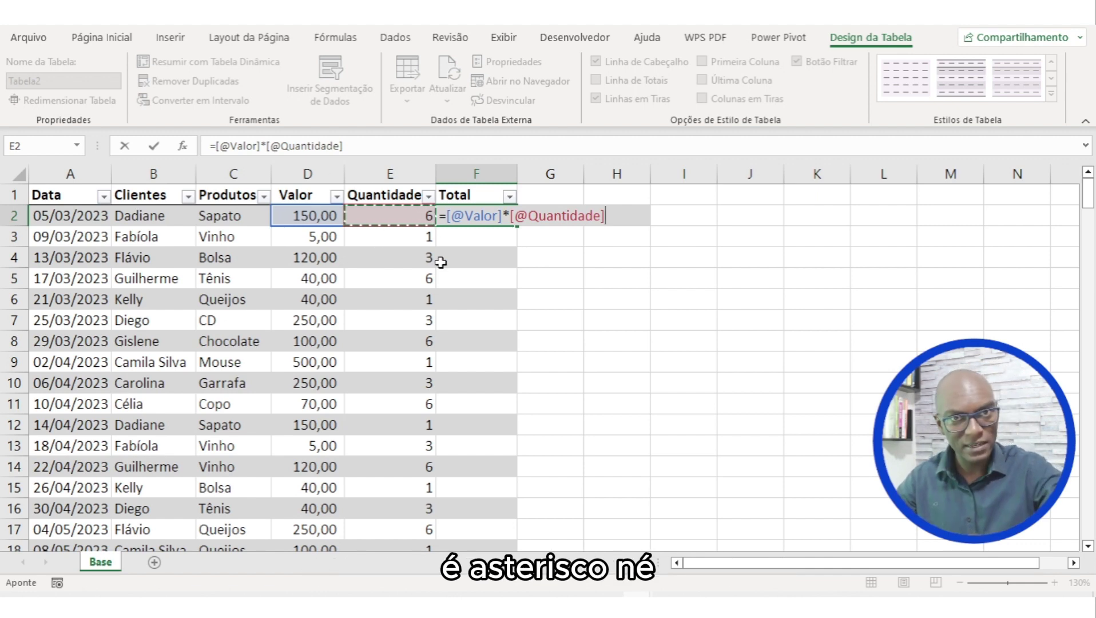
pyautogui.press('Return')
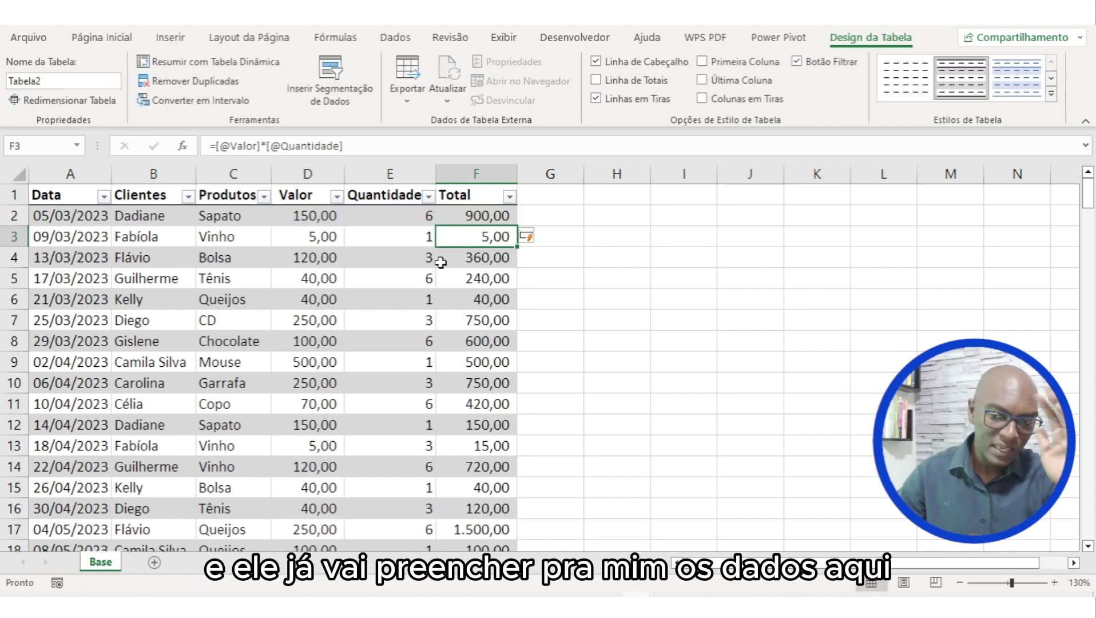
# - Create a PivotTable from Tabela2 on a new worksheet, with Produtos as the row field
pyautogui.scroll(-2, 335, 365)
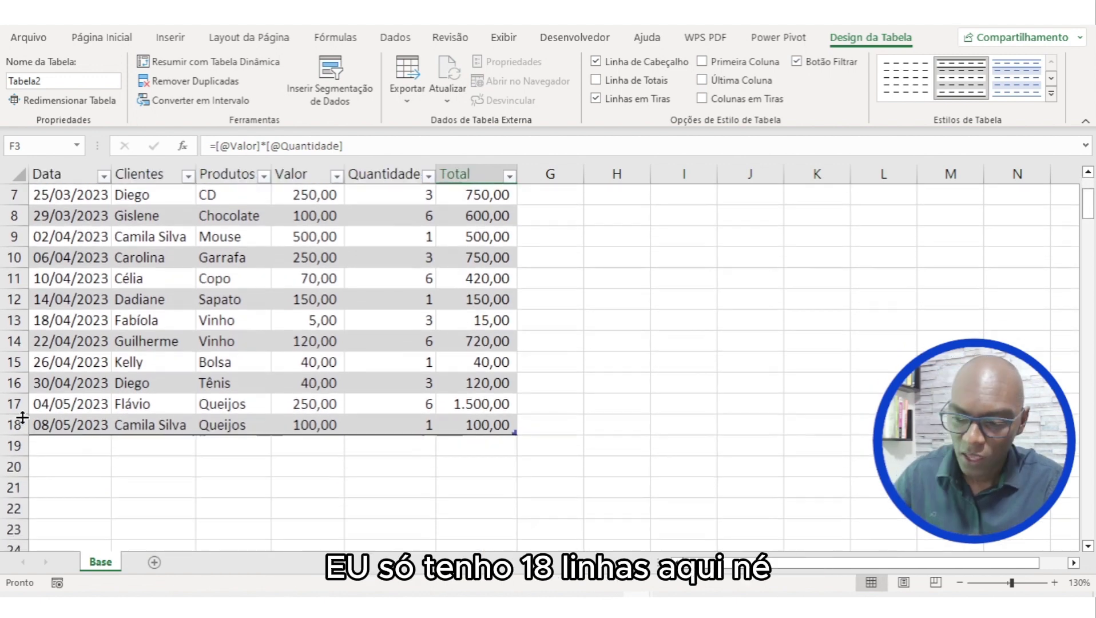
pyautogui.click(14, 424)
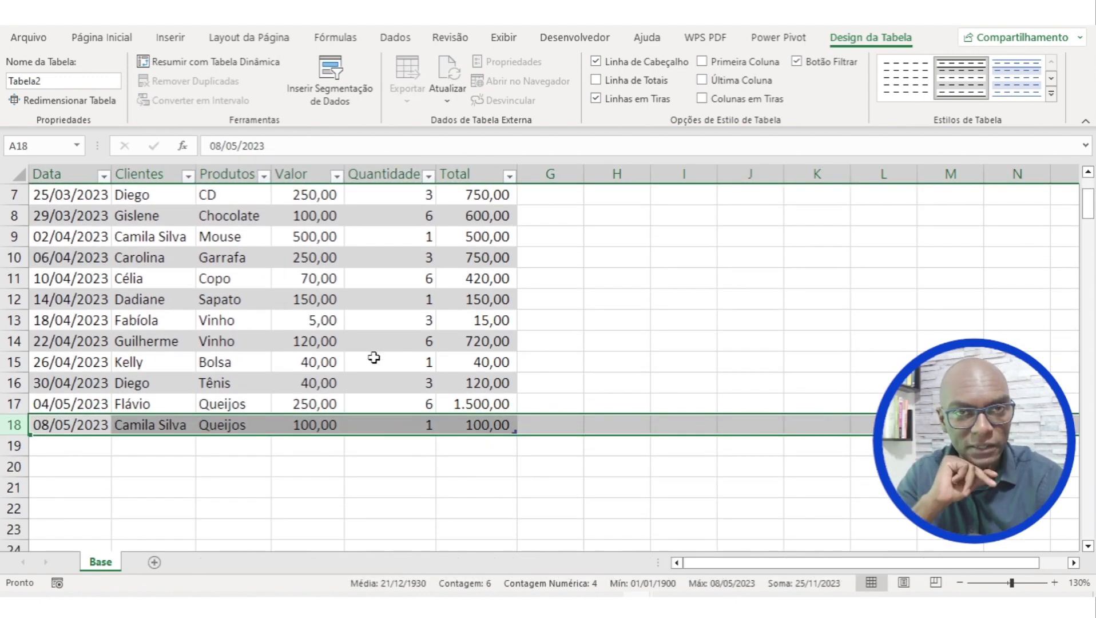
pyautogui.click(309, 279)
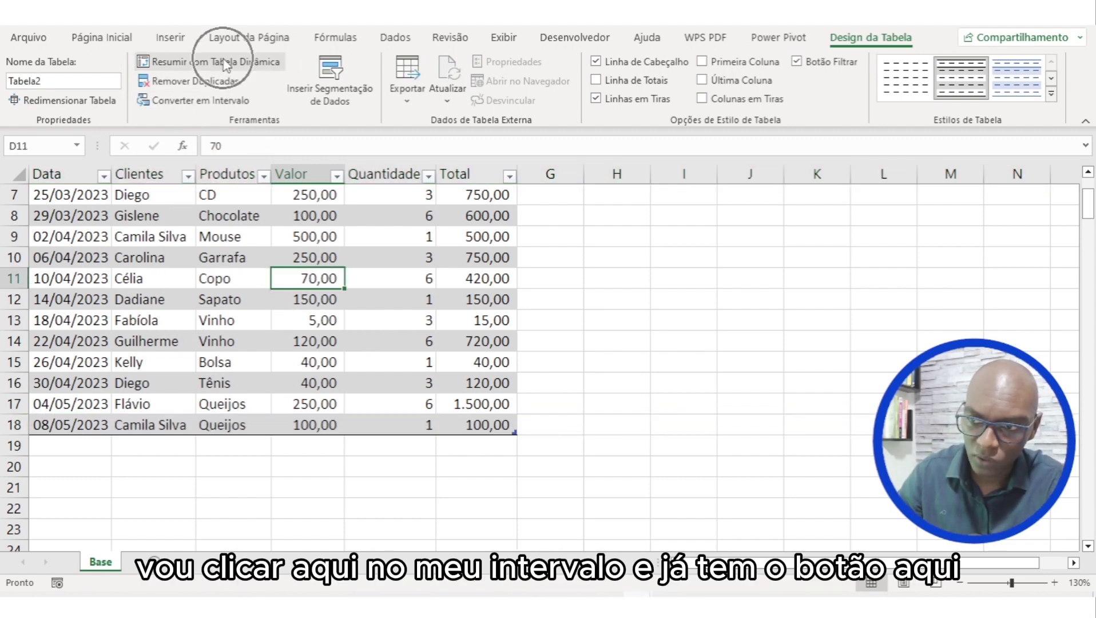
pyautogui.click(169, 39)
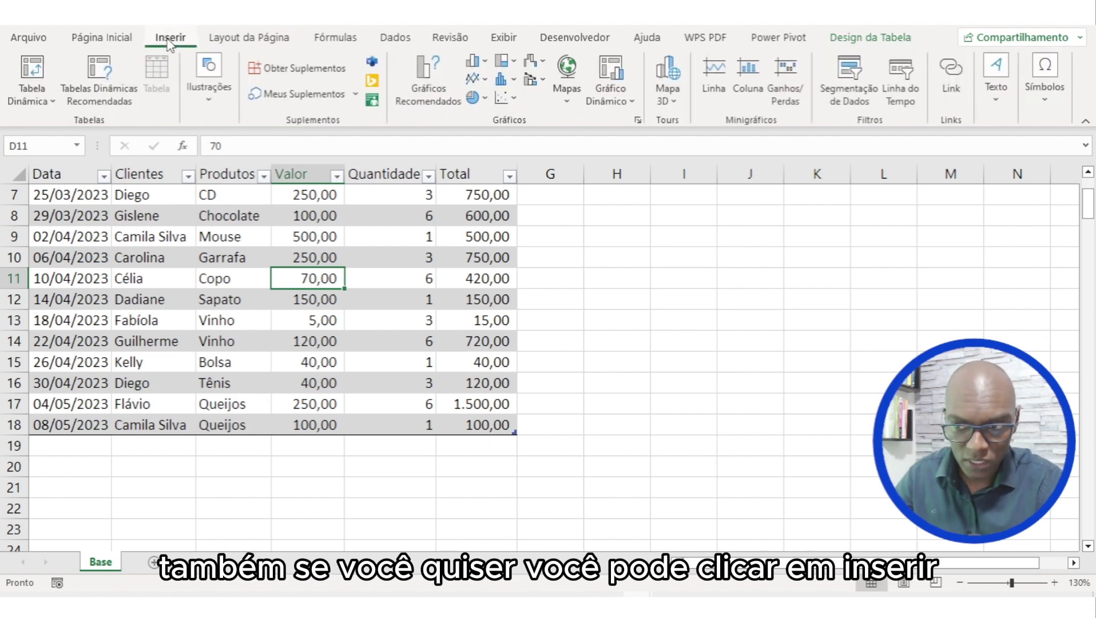
pyautogui.click(36, 74)
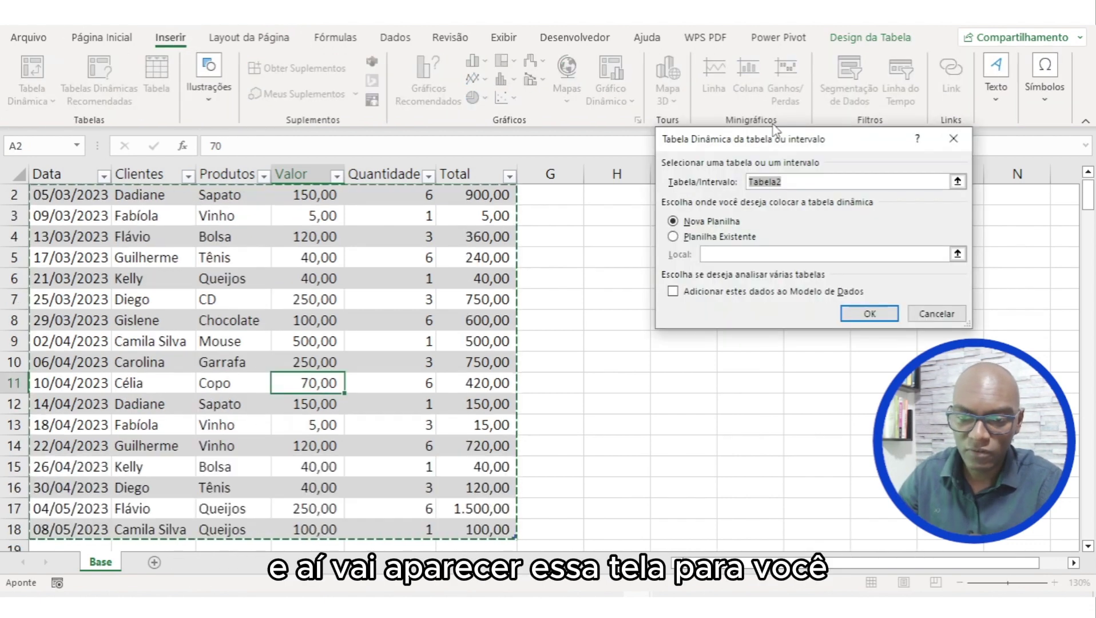
pyautogui.moveTo(760, 142); pyautogui.dragTo(481, 88)
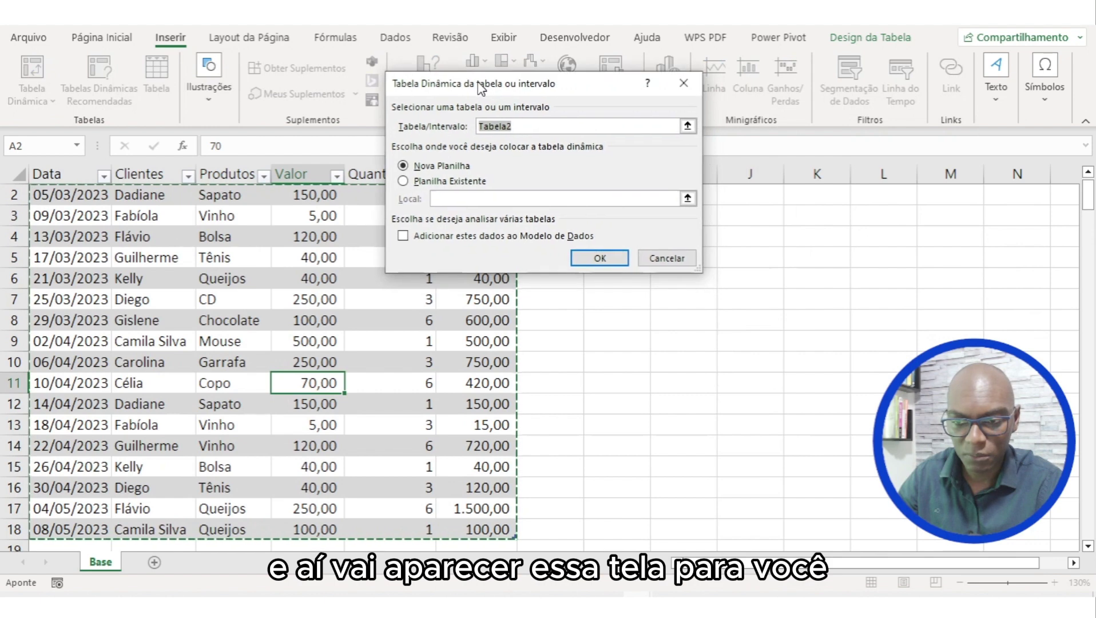
pyautogui.click(616, 258)
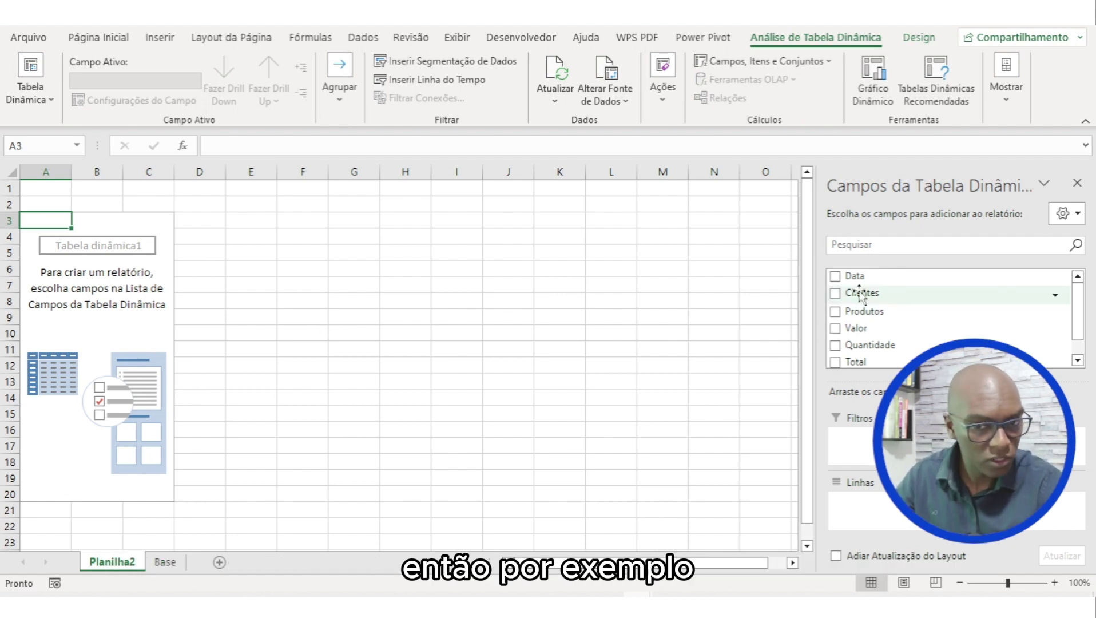
pyautogui.moveTo(897, 311); pyautogui.dragTo(893, 516)
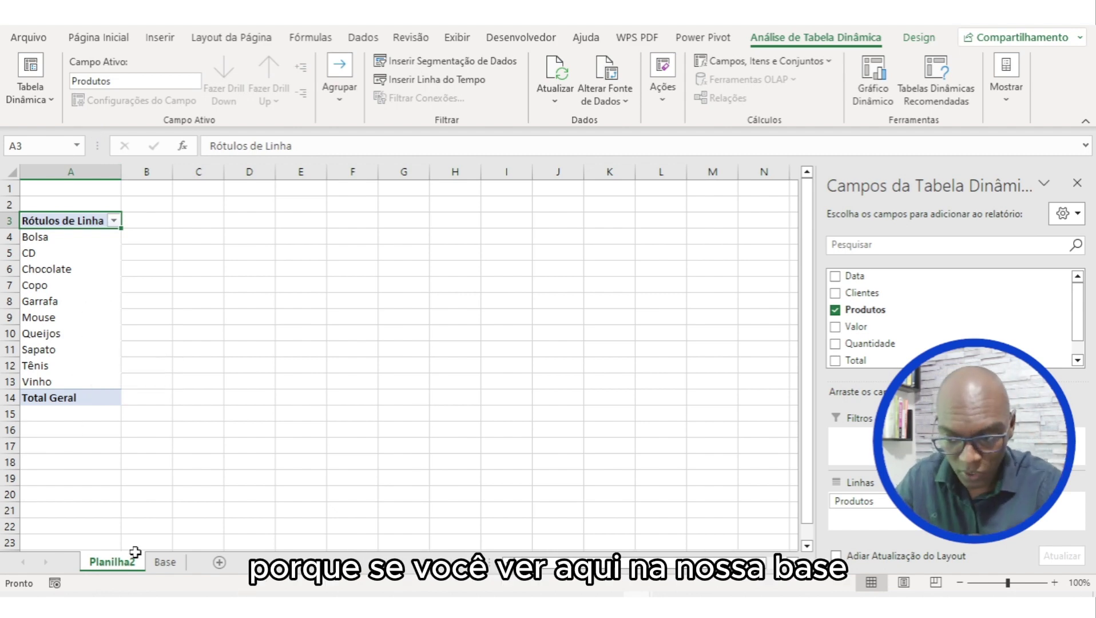
# - Examine the Produtos column on the Base sheet for repeated products such as Sapato, Queijos and Vinho
pyautogui.click(167, 565)
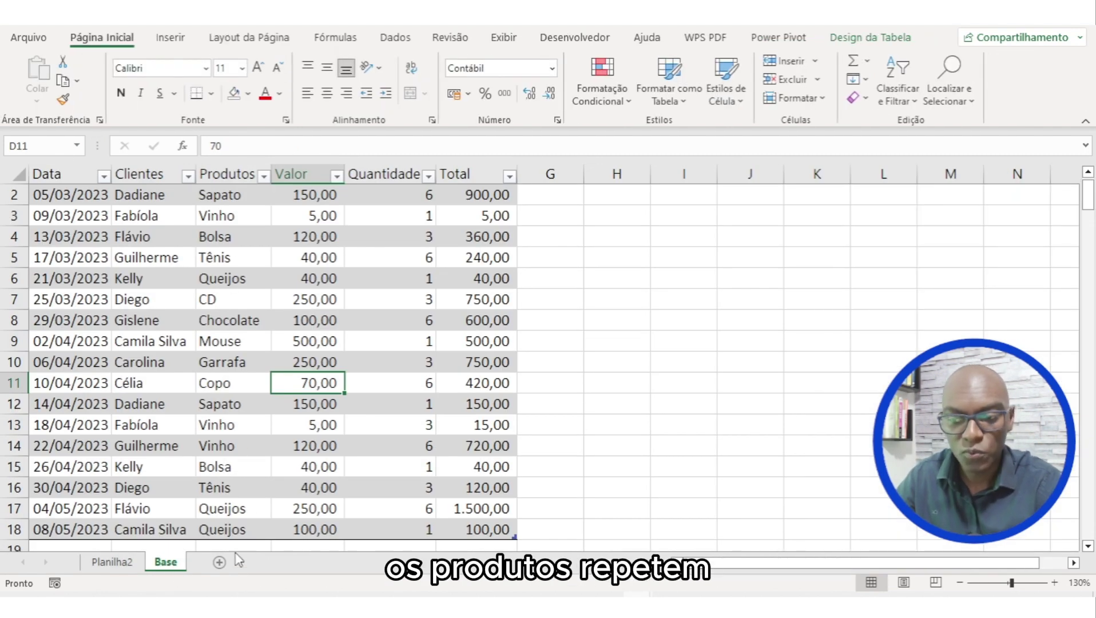
pyautogui.click(232, 195)
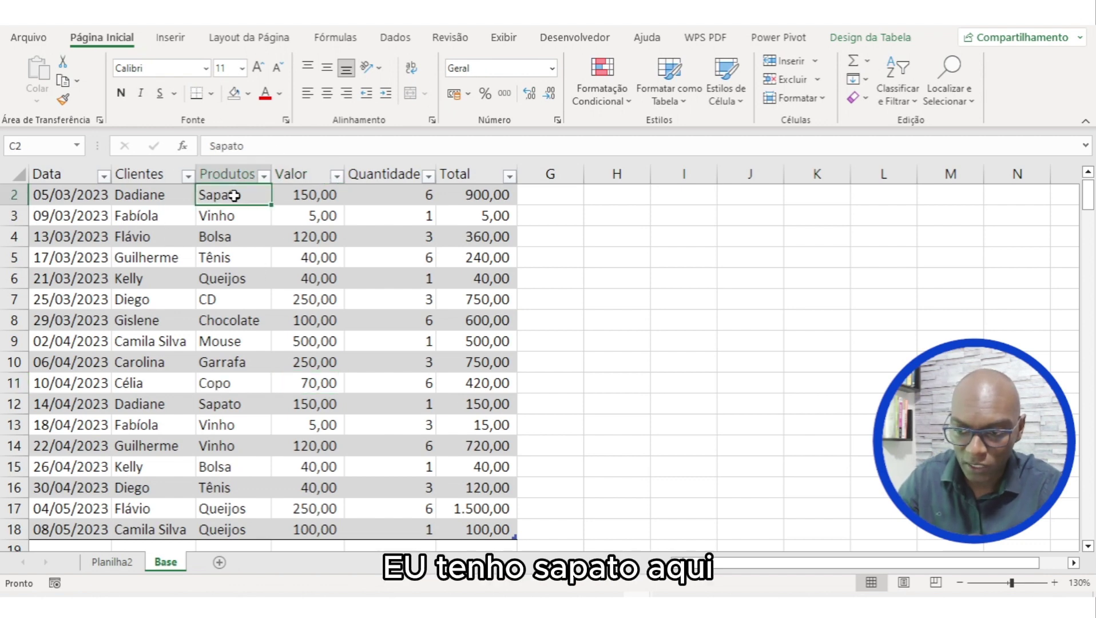
pyautogui.click(237, 400)
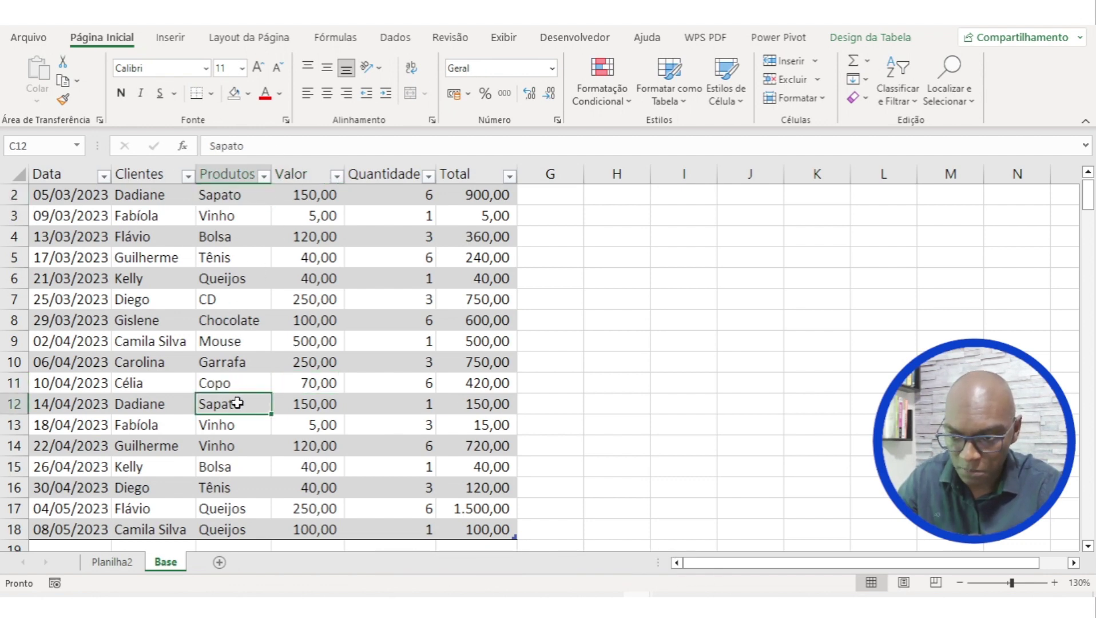
pyautogui.scroll(-1, 242, 458)
pyautogui.click(244, 449)
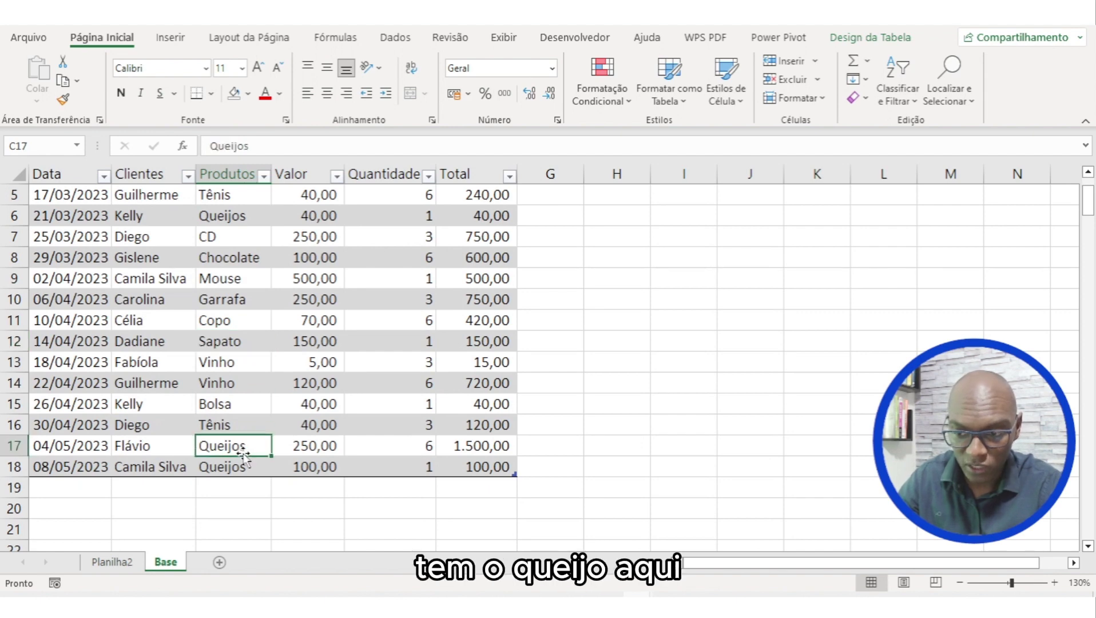
pyautogui.click(250, 464)
pyautogui.click(247, 385)
pyautogui.moveTo(247, 364); pyautogui.dragTo(245, 384)
pyautogui.hotkey('ctrl', 'q')
# - Add the Total field to the values of the PivotTable on Planilha2, summed per product
pyautogui.click(121, 563)
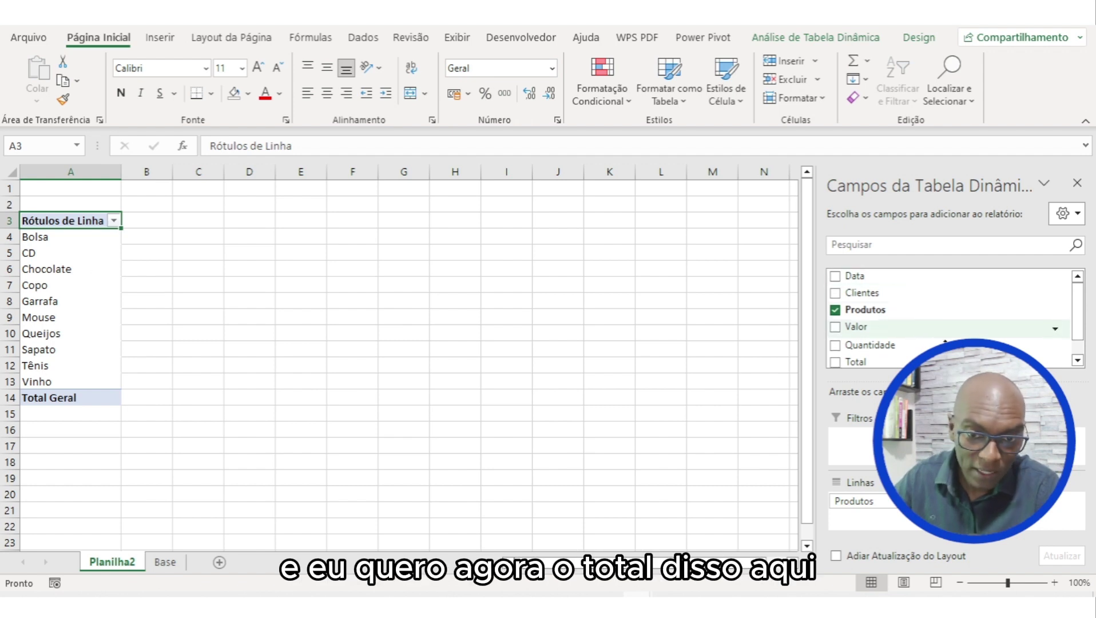
pyautogui.scroll(-1, 875, 343)
pyautogui.moveTo(86, 239); pyautogui.dragTo(178, 237)
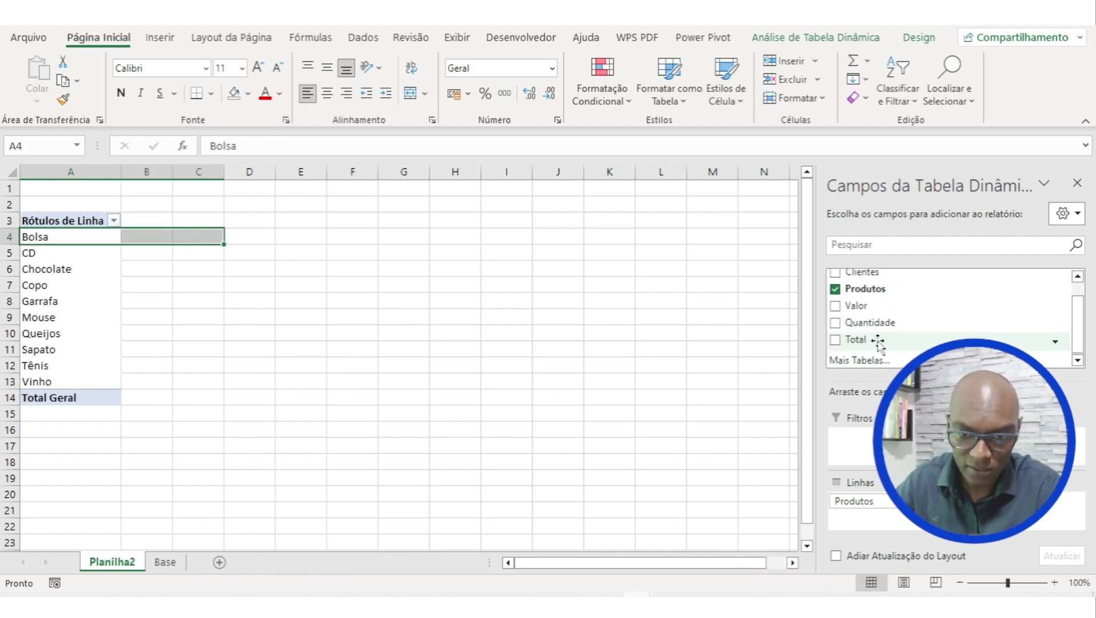
pyautogui.click(856, 340)
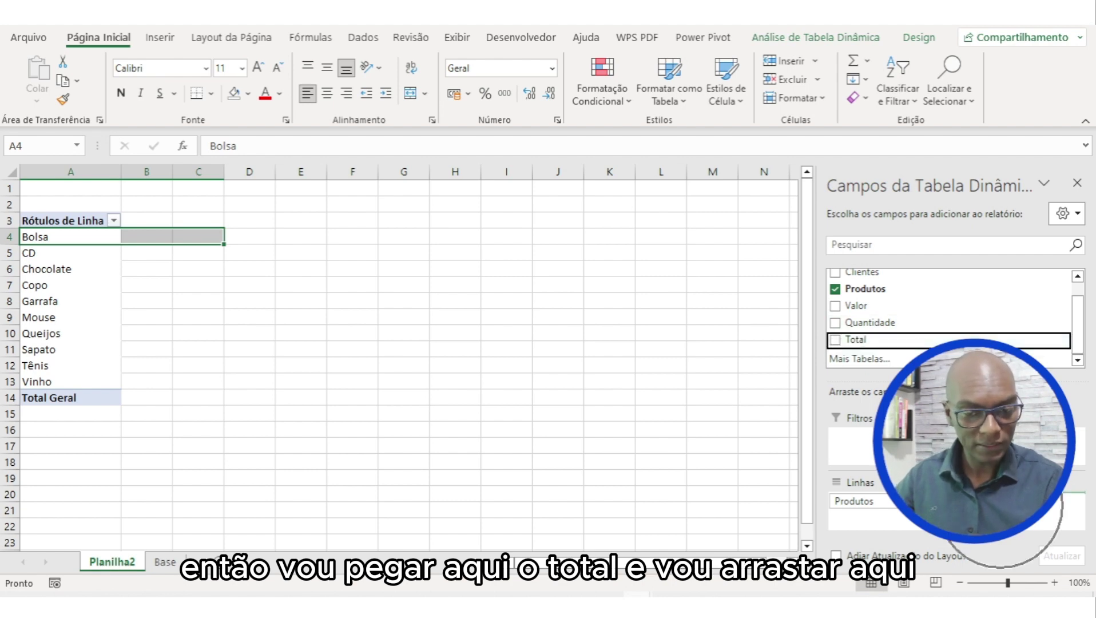
pyautogui.moveTo(856, 340); pyautogui.dragTo(1001, 506)
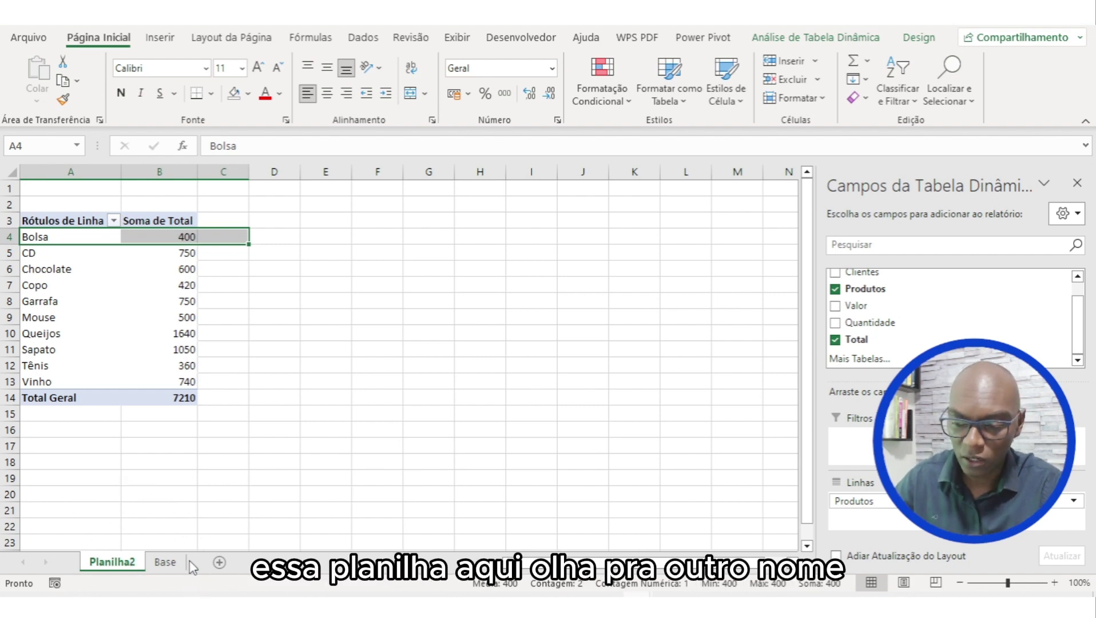
# - Move the Planilha2 sheet after Base and rename it Resumo
pyautogui.moveTo(217, 564); pyautogui.dragTo(156, 566)
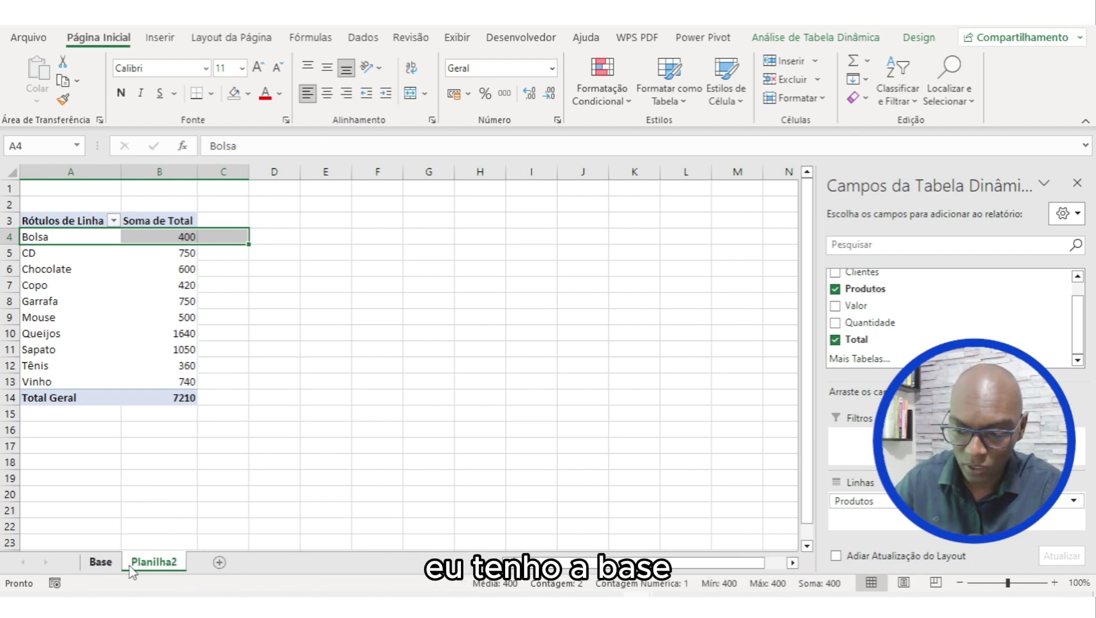
pyautogui.doubleClick(155, 563)
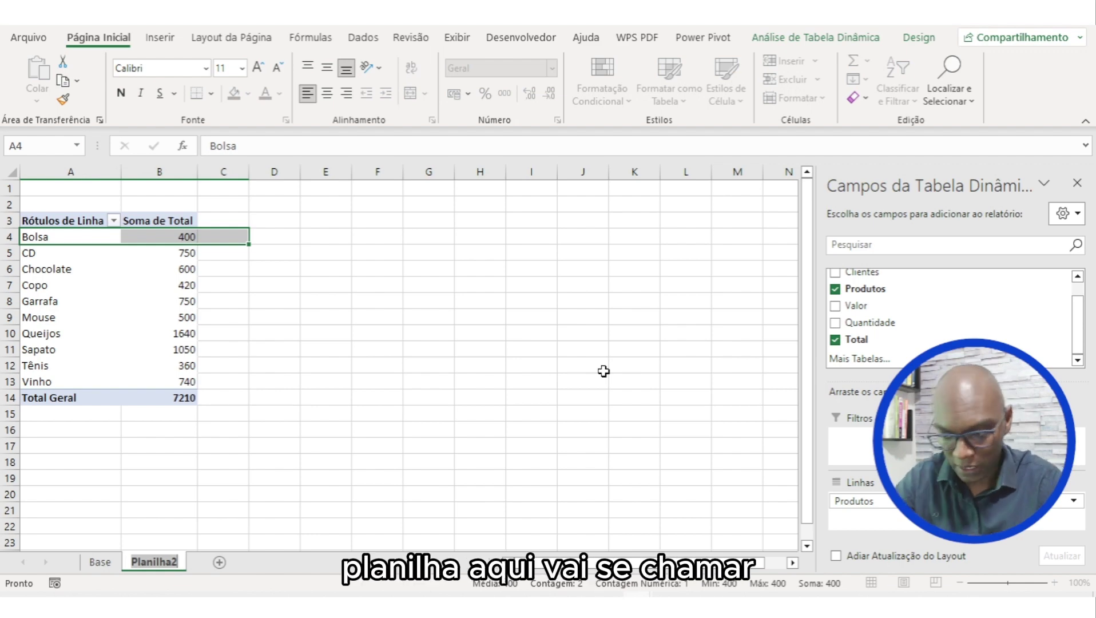
pyautogui.write('Res')
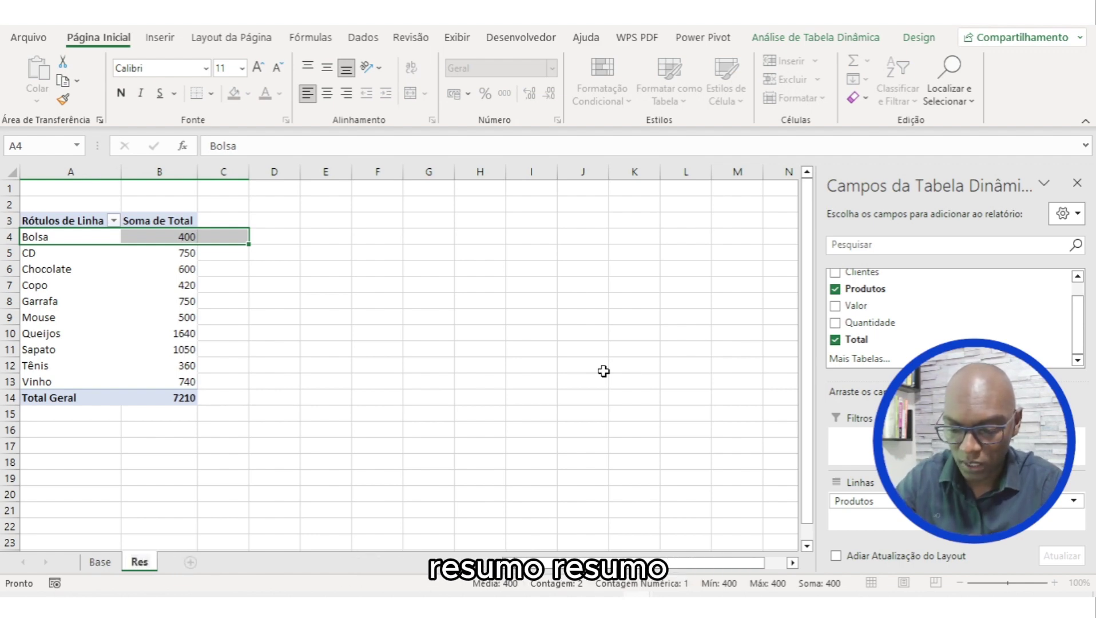
pyautogui.write('umo')
pyautogui.press('Return')
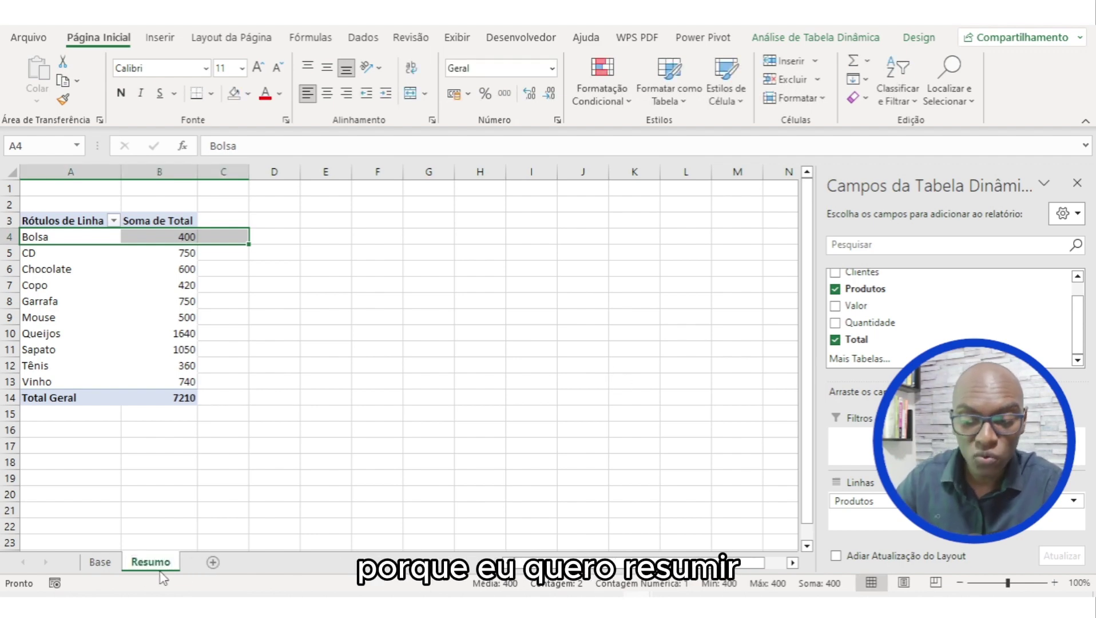
pyautogui.click(100, 561)
pyautogui.scroll(2, 318, 357)
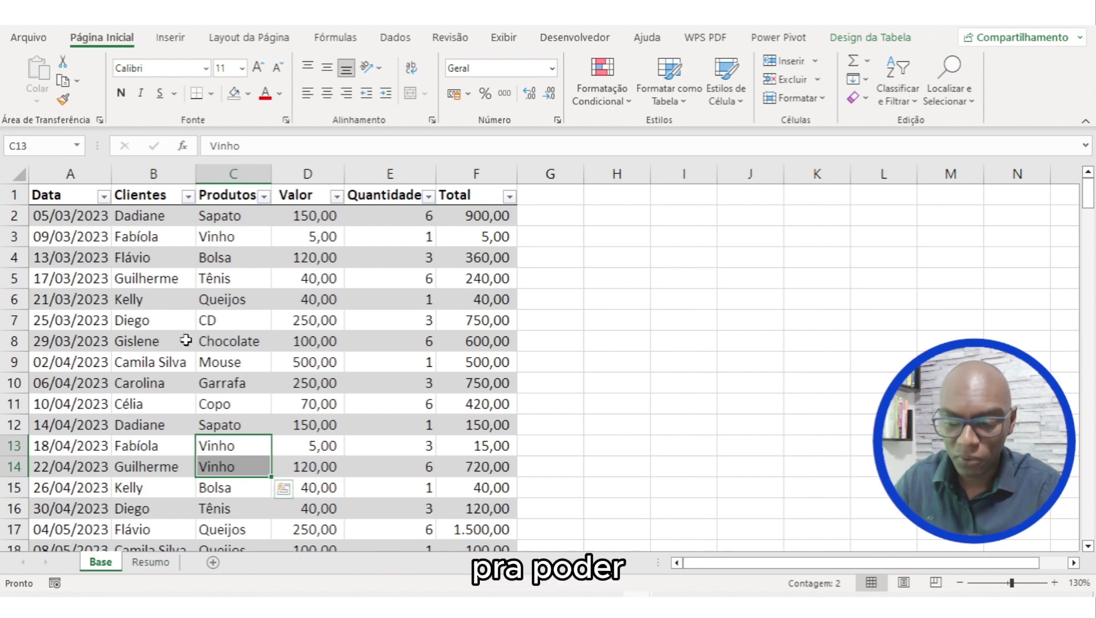
pyautogui.click(166, 562)
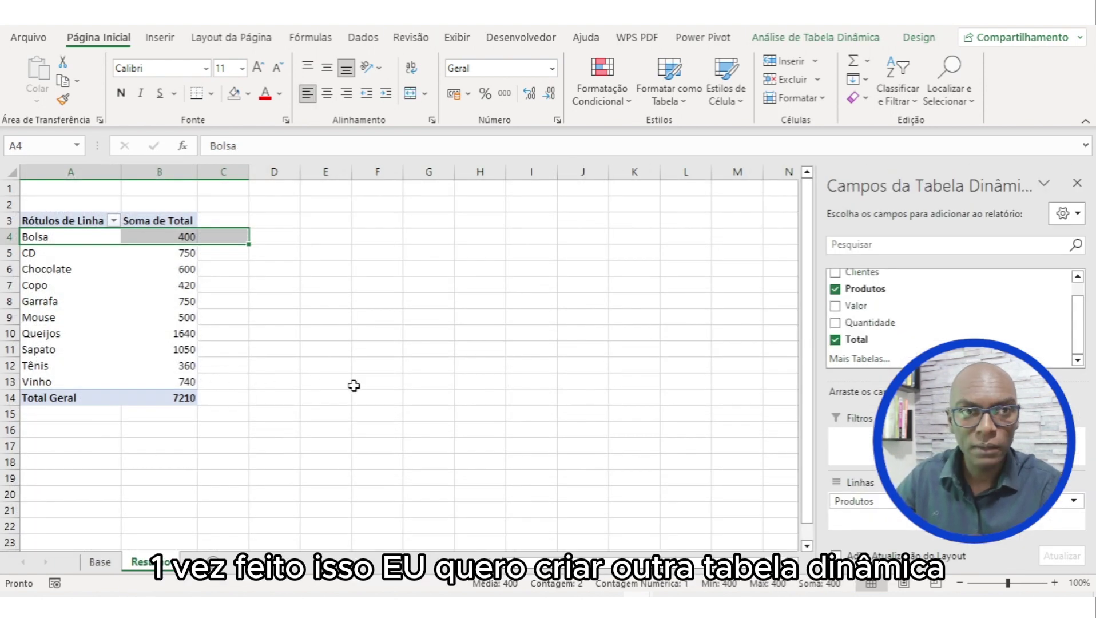
pyautogui.click(100, 561)
pyautogui.click(229, 341)
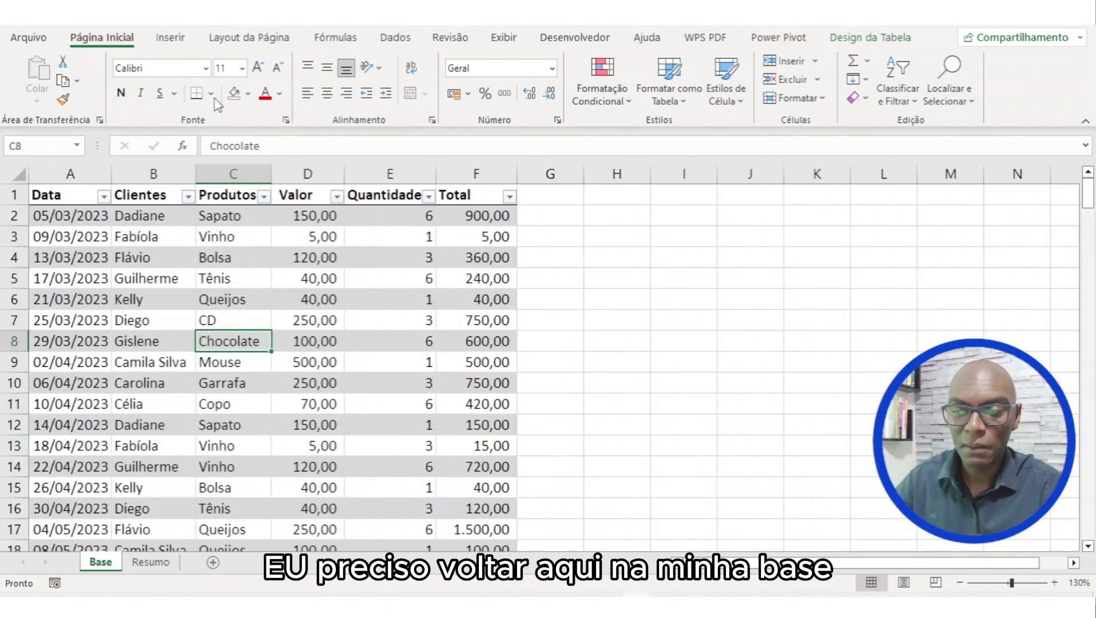
pyautogui.click(172, 38)
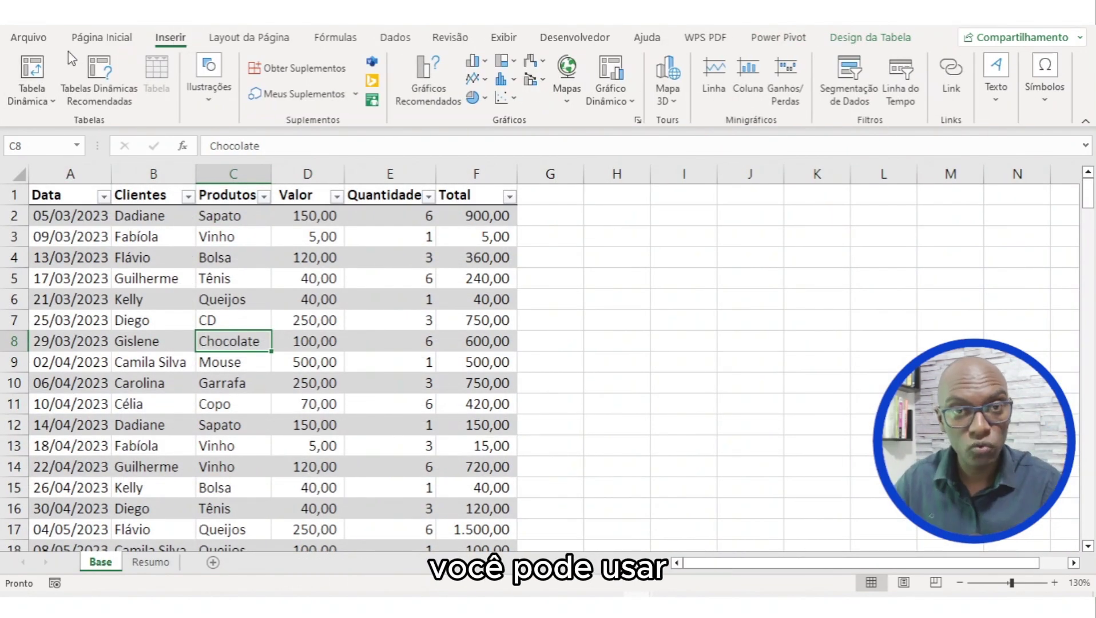
# - Duplicate the product PivotTable on the Resumo sheet at D3, with columns D and E fitted to their contents
pyautogui.click(151, 562)
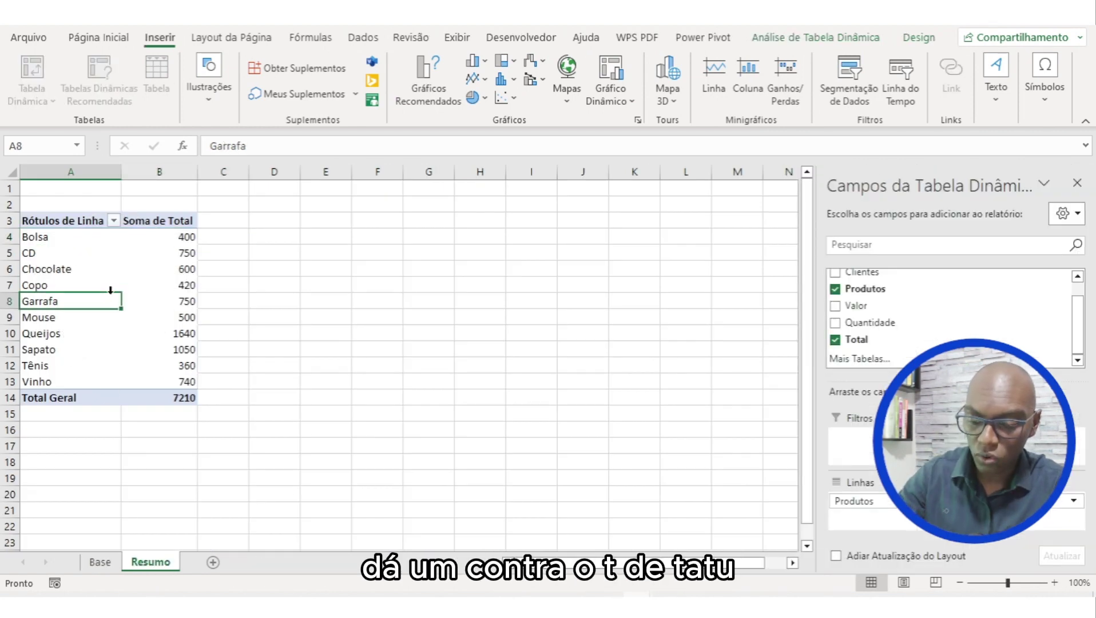
pyautogui.hotkey('ctrl', 't')
pyautogui.hotkey('ctrl', 'c')
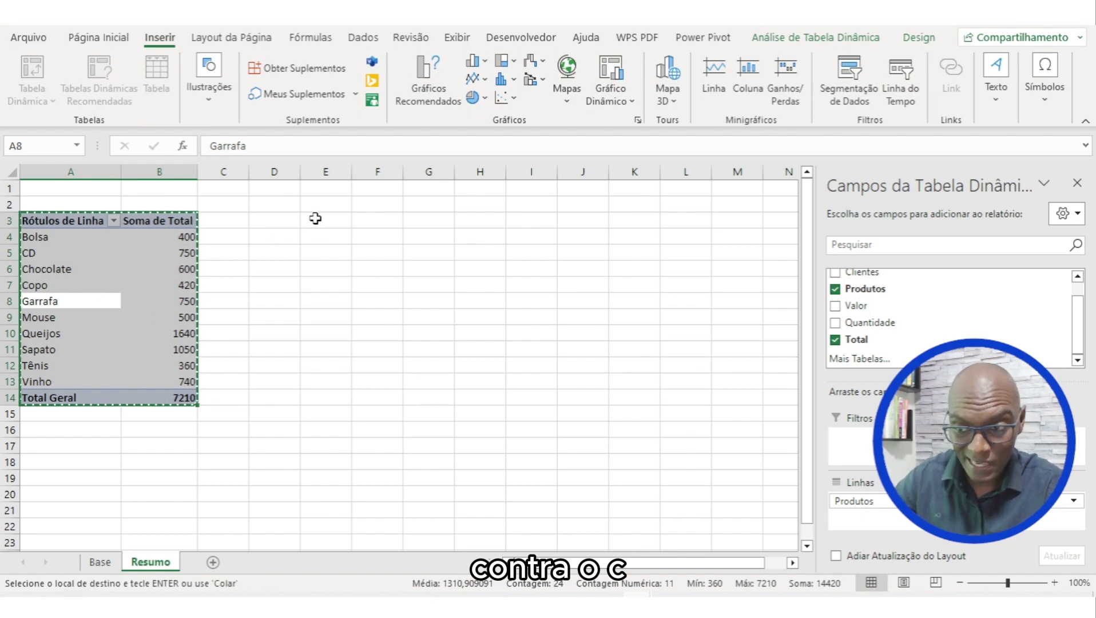
pyautogui.click(286, 221)
pyautogui.hotkey('ctrl', 'v')
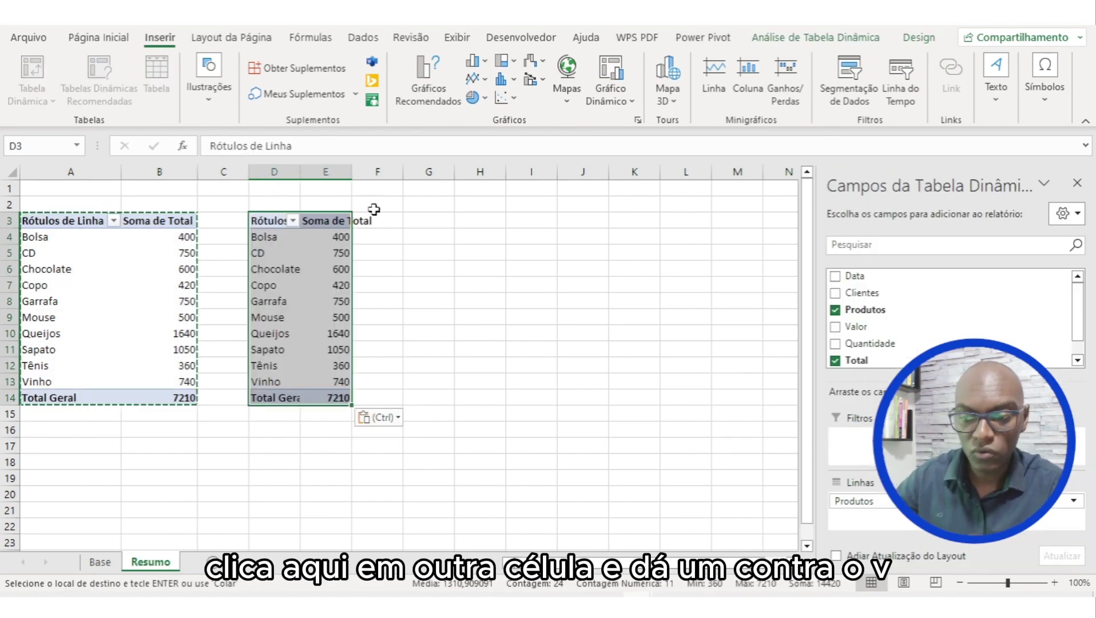
pyautogui.press('Escape')
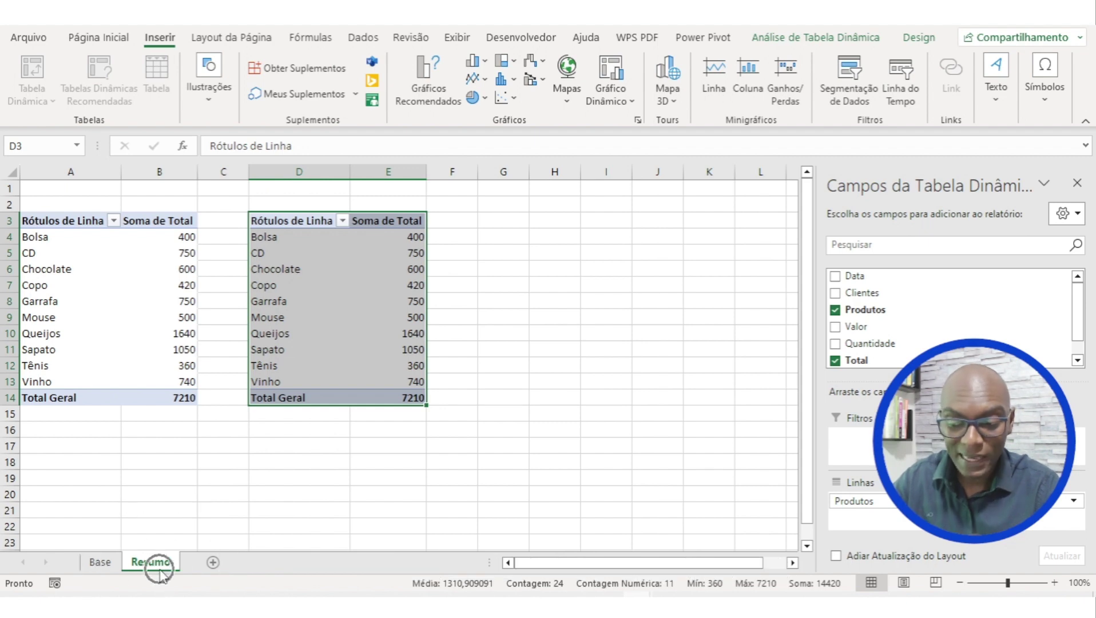
pyautogui.click(122, 311)
pyautogui.click(383, 280)
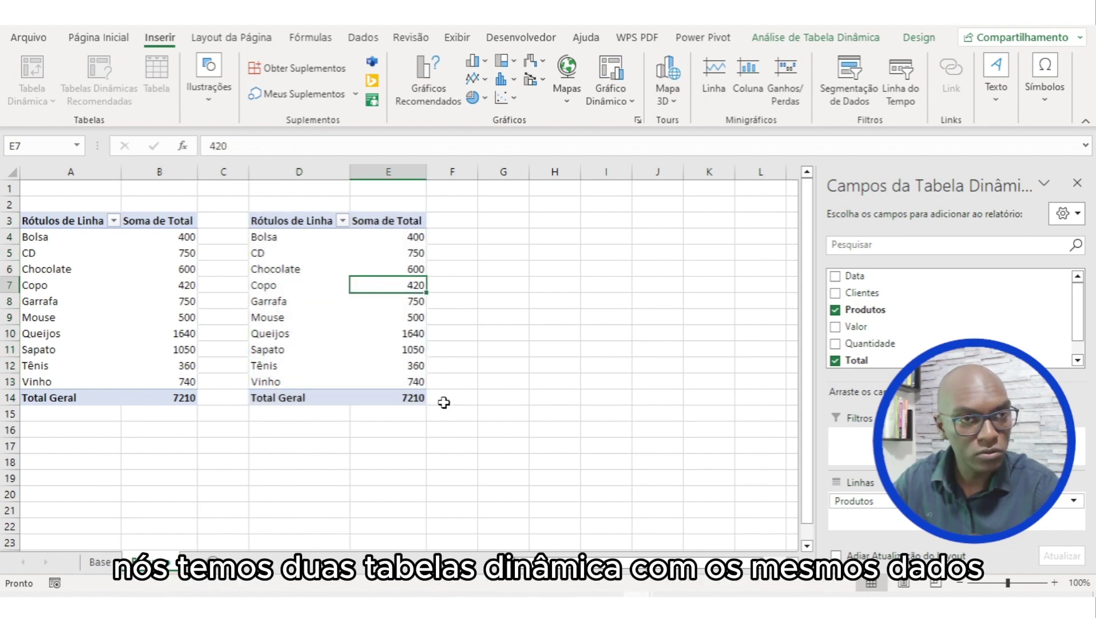
# - Show the Soma de Total values of the PivotTable at D3 as % do Total Geral
pyautogui.moveTo(384, 222); pyautogui.dragTo(398, 397)
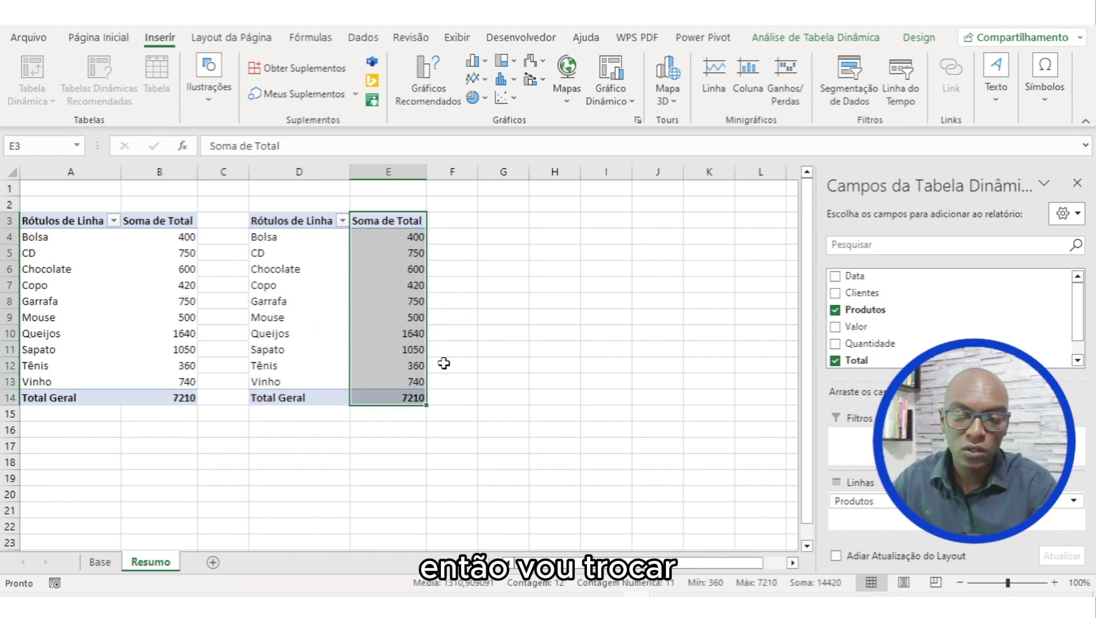
pyautogui.rightClick(395, 287)
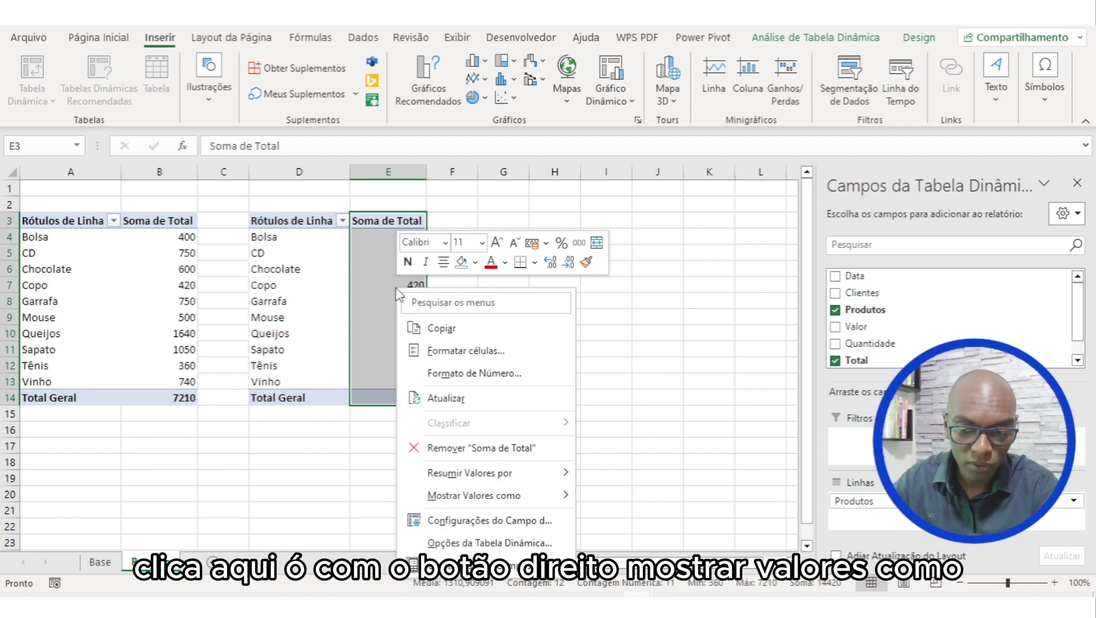
pyautogui.moveTo(502, 496)
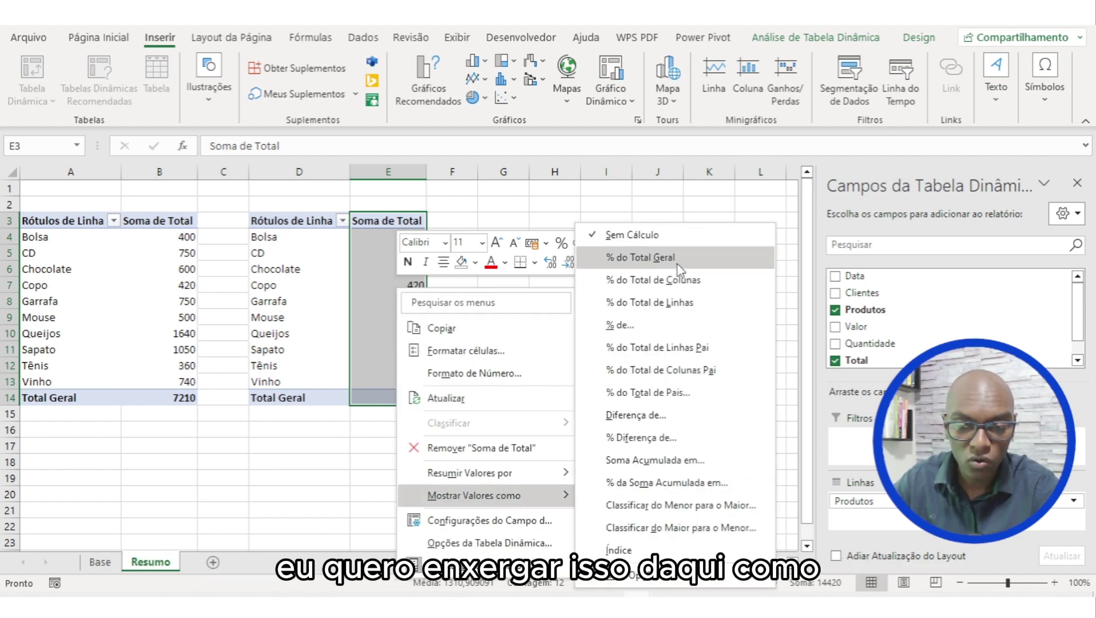
pyautogui.click(635, 257)
pyautogui.click(363, 336)
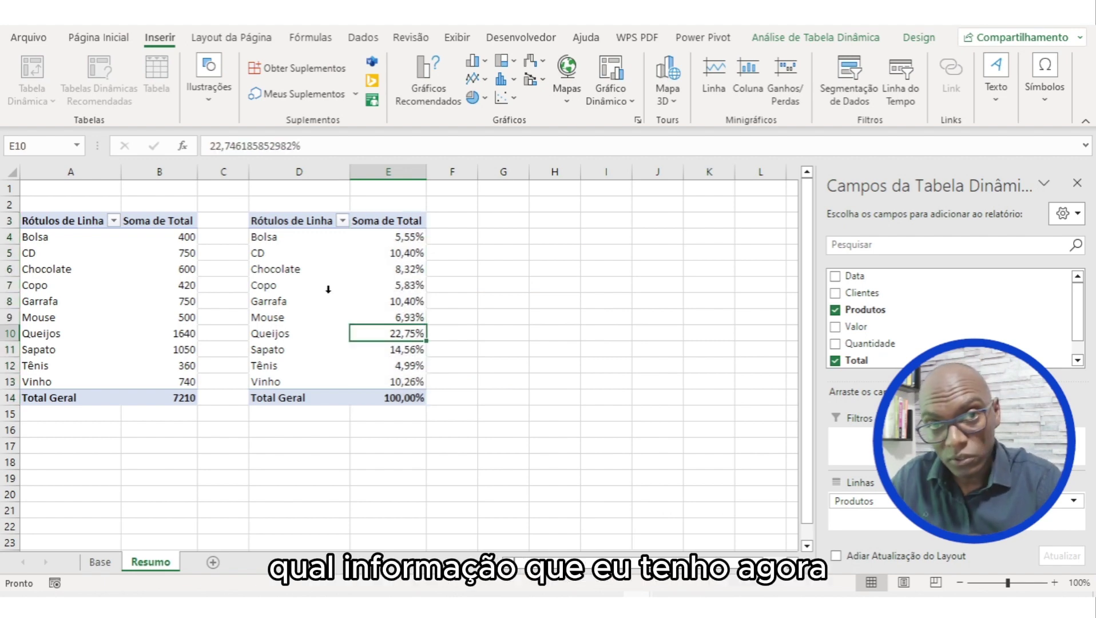
pyautogui.click(112, 240)
pyautogui.click(139, 243)
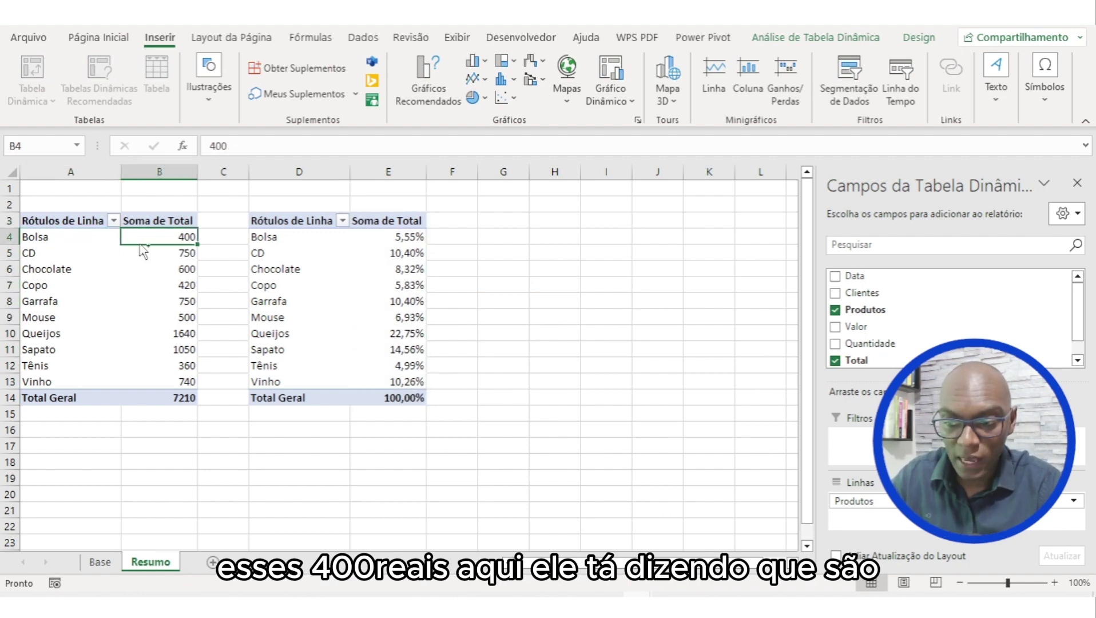
pyautogui.click(284, 236)
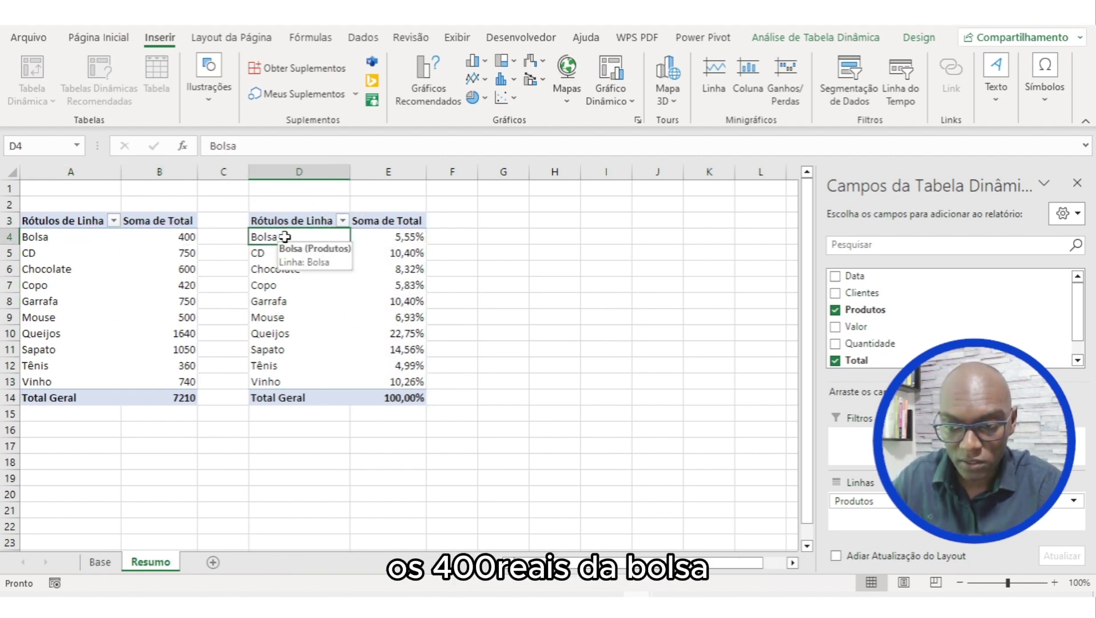
pyautogui.click(361, 236)
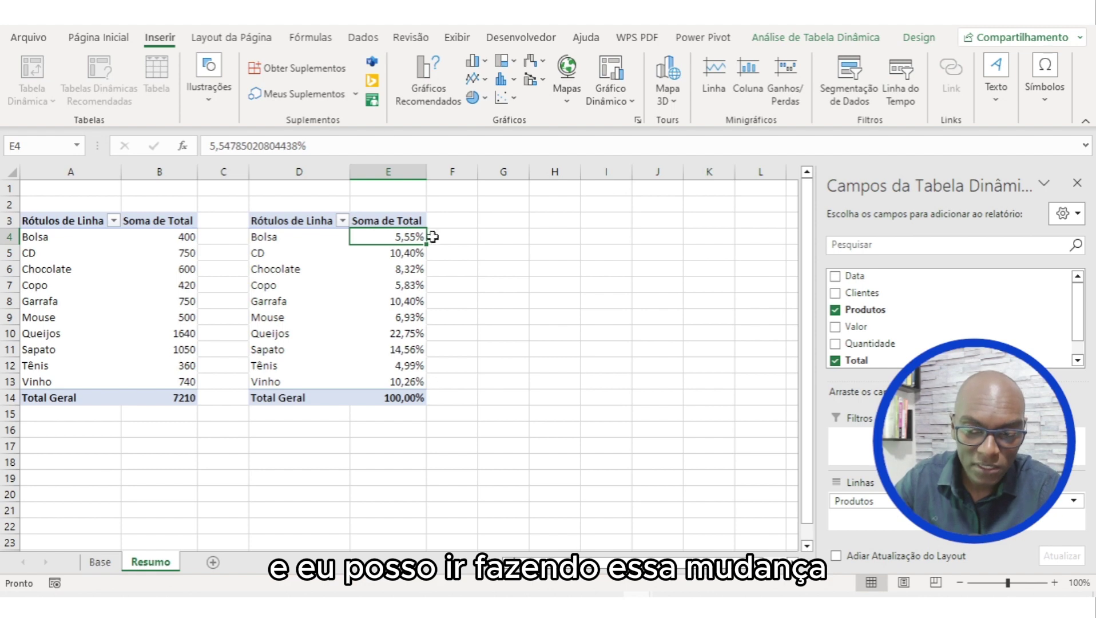
# - Copy the percentage PivotTable at D3 to G3 and fit columns G and H to their contents
pyautogui.moveTo(261, 220); pyautogui.dragTo(372, 391)
pyautogui.hotkey('ctrl', 'c')
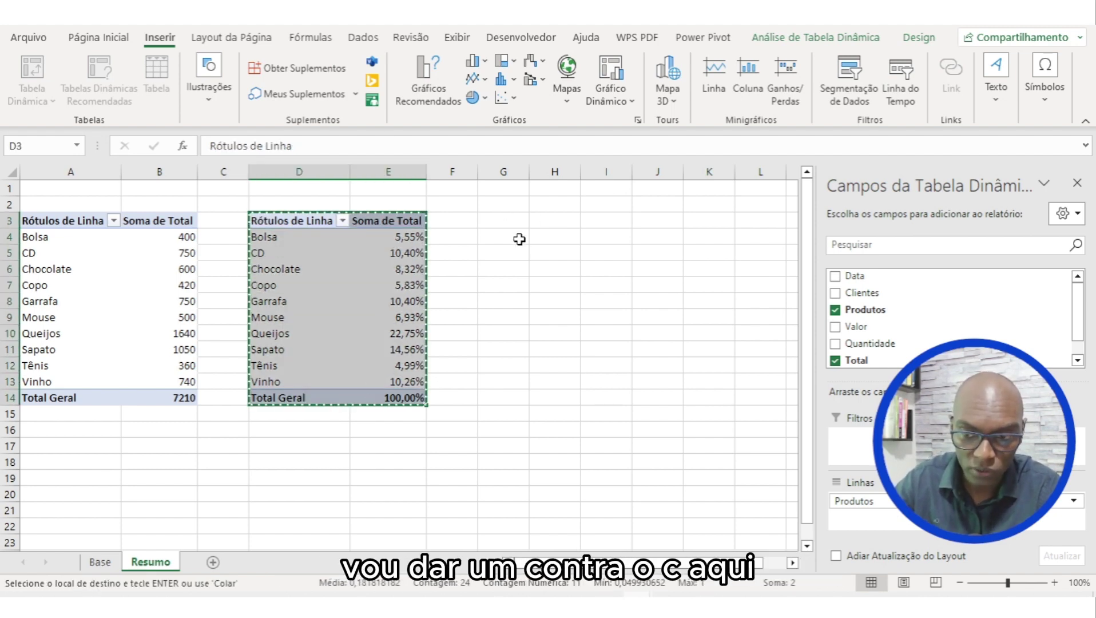
pyautogui.click(504, 213)
pyautogui.hotkey('ctrl', 'v')
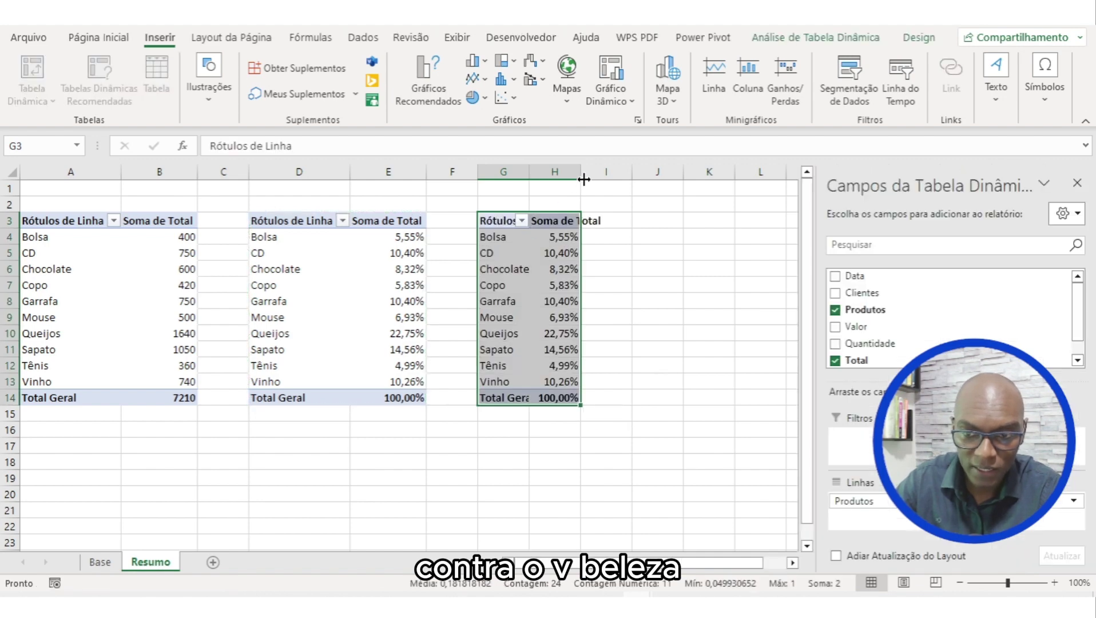
pyautogui.doubleClick(529, 172)
# - Replace the Total value field with Quantidade in the PivotTable at G3, summed per product
pyautogui.click(607, 277)
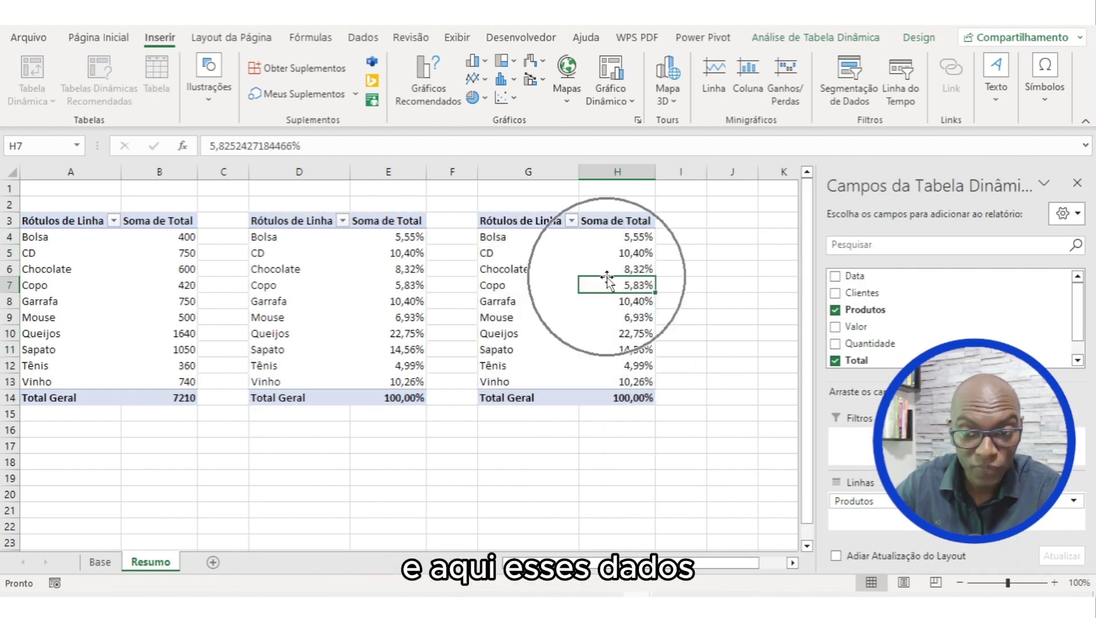
pyautogui.click(607, 277)
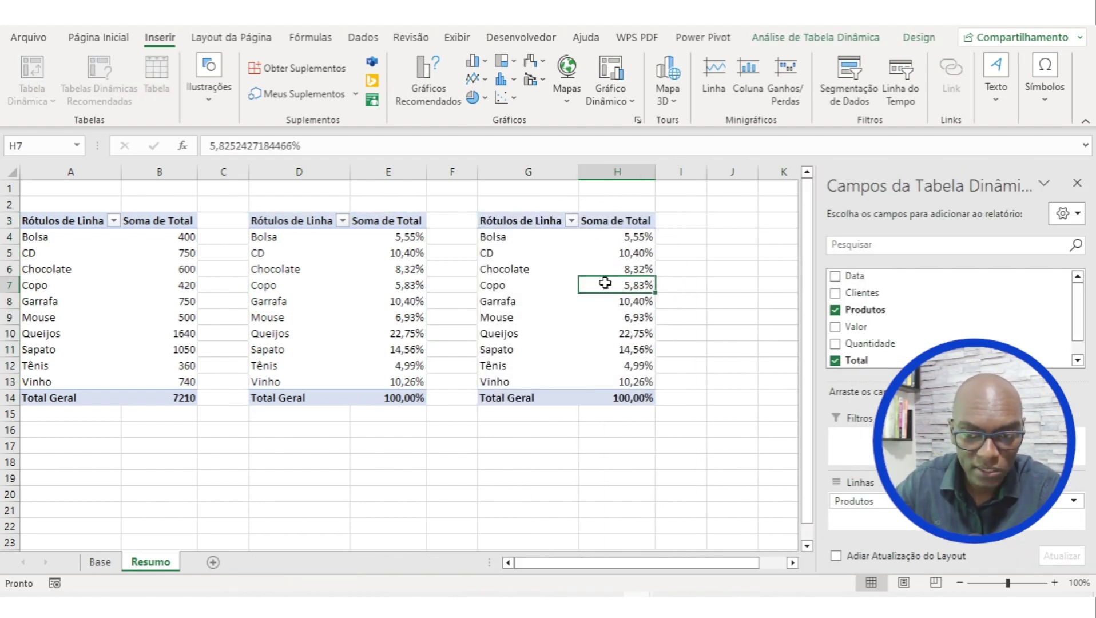
pyautogui.click(1073, 501)
pyautogui.click(949, 464)
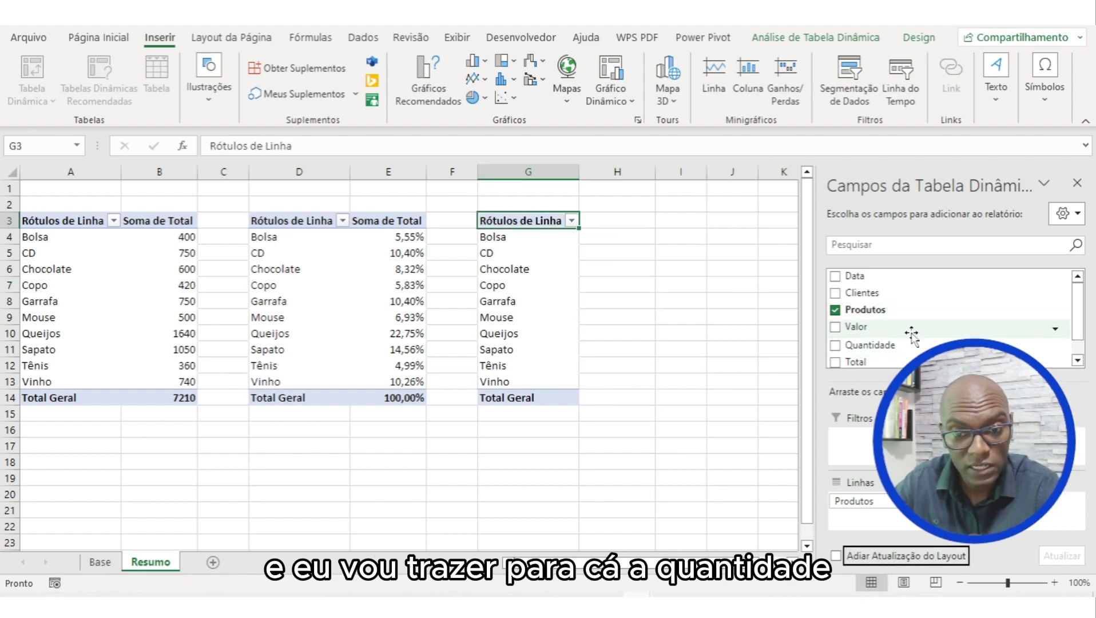
pyautogui.scroll(-1, 911, 334)
pyautogui.click(889, 324)
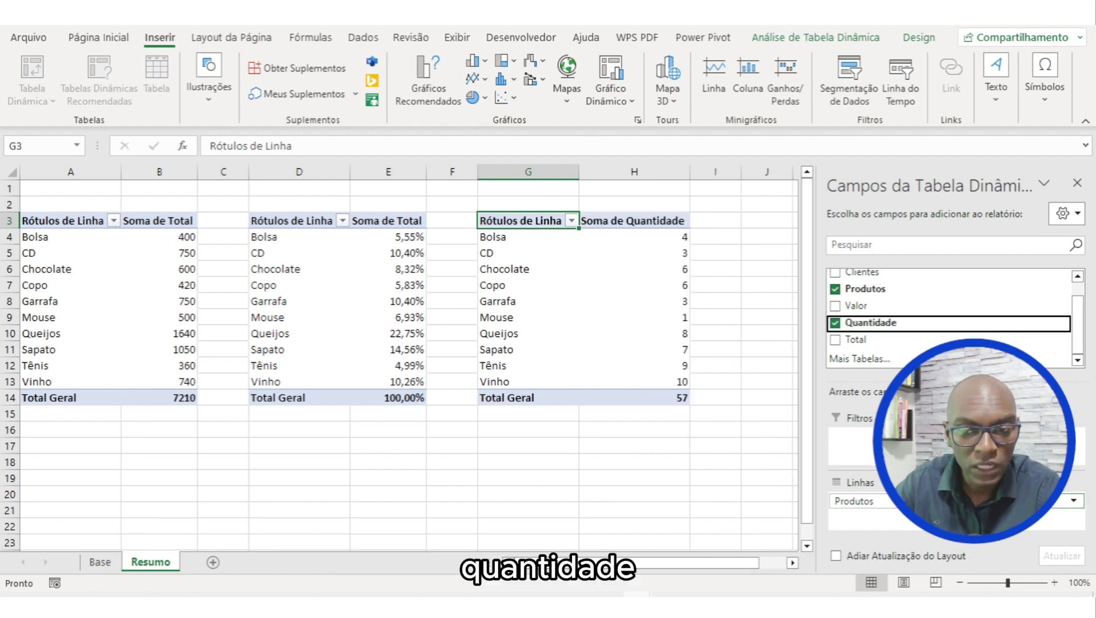
# - Examine the Quantidade column and the Sapato rows on the Base sheet against the quantity sums on Resumo
pyautogui.click(92, 562)
pyautogui.click(366, 175)
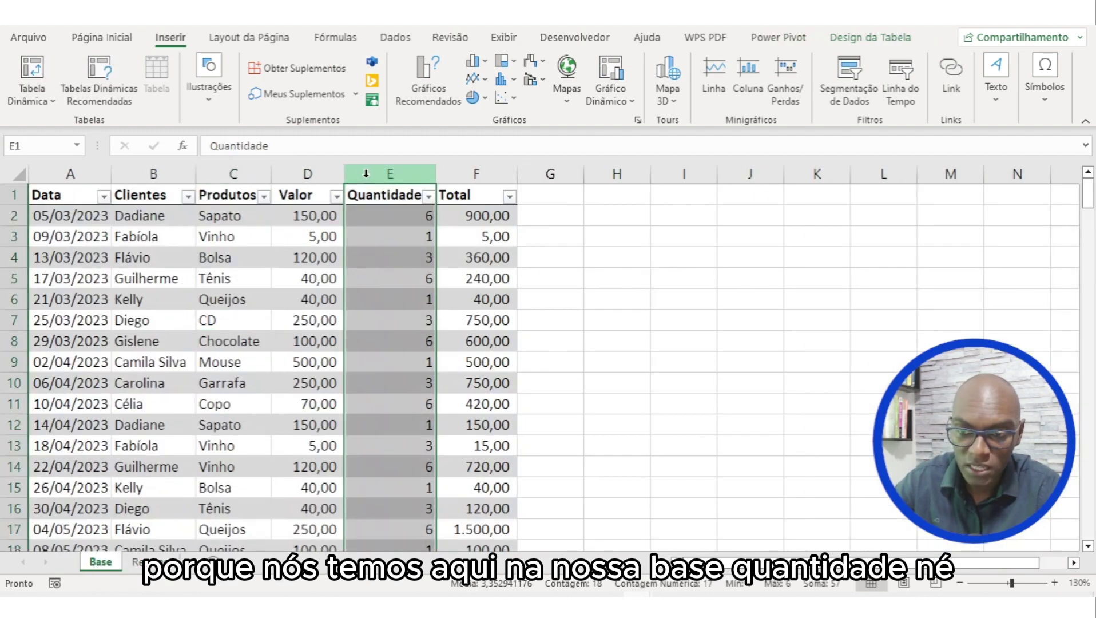
pyautogui.click(151, 562)
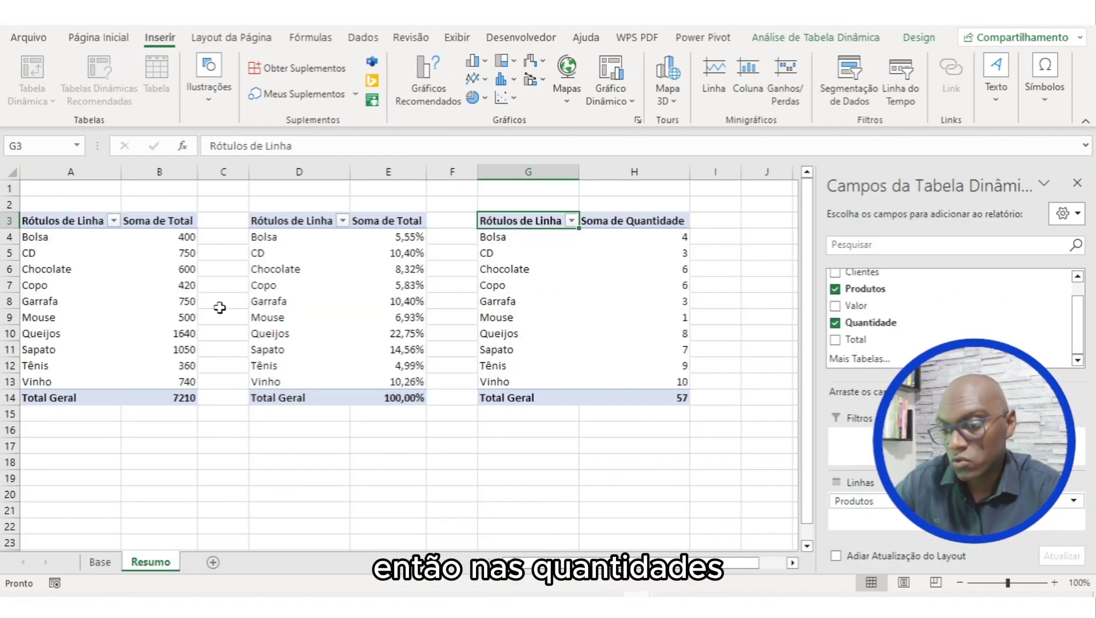
pyautogui.click(100, 562)
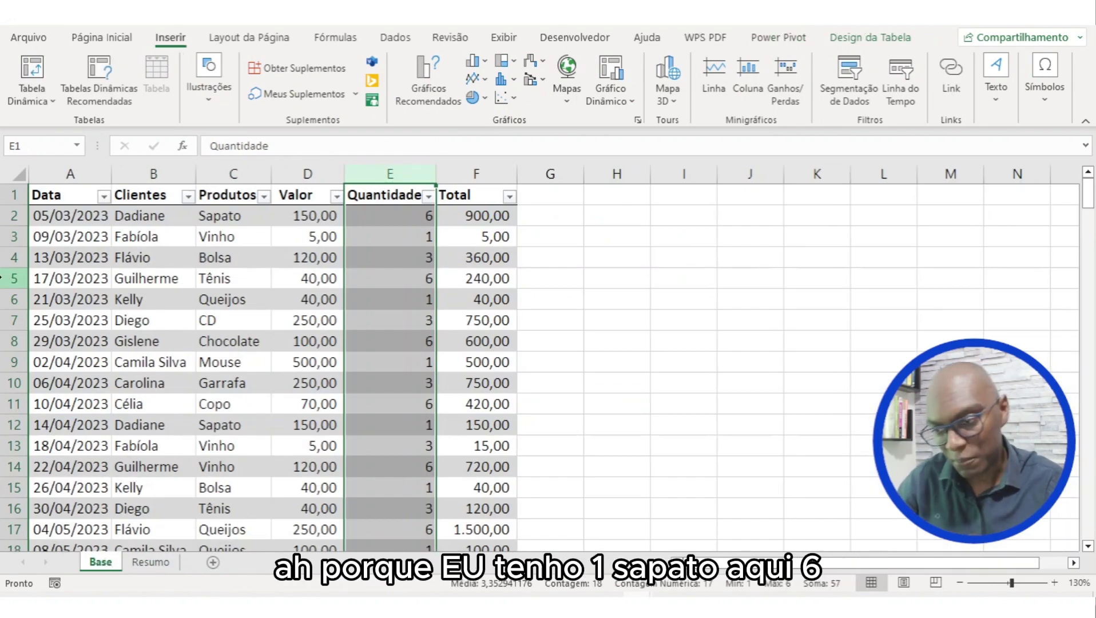
pyautogui.click(407, 219)
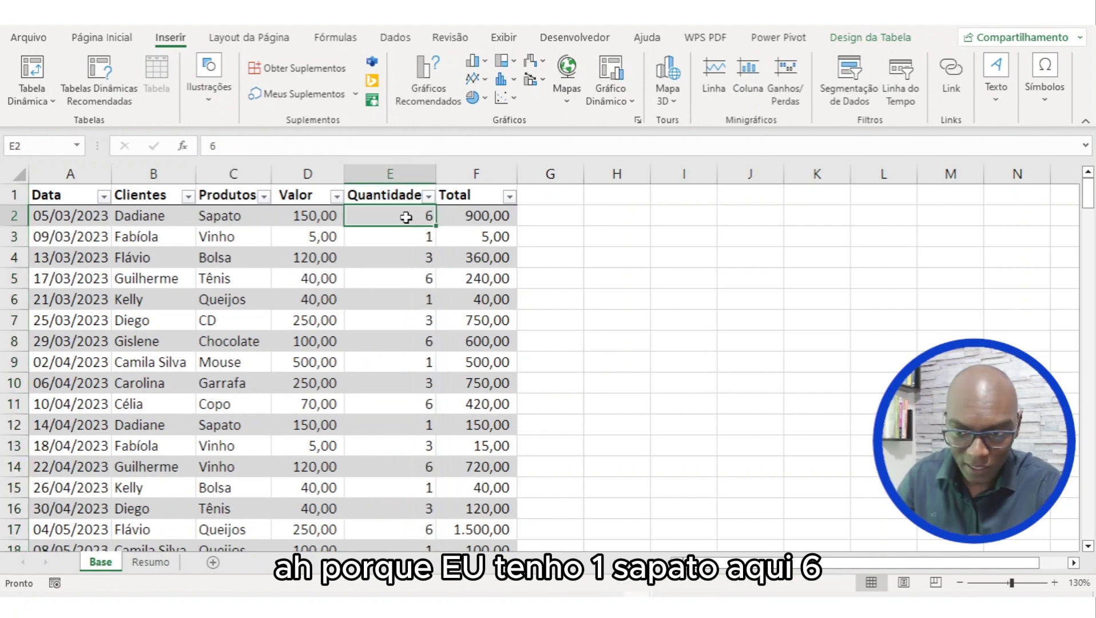
pyautogui.scroll(-1, 240, 435)
pyautogui.click(223, 363)
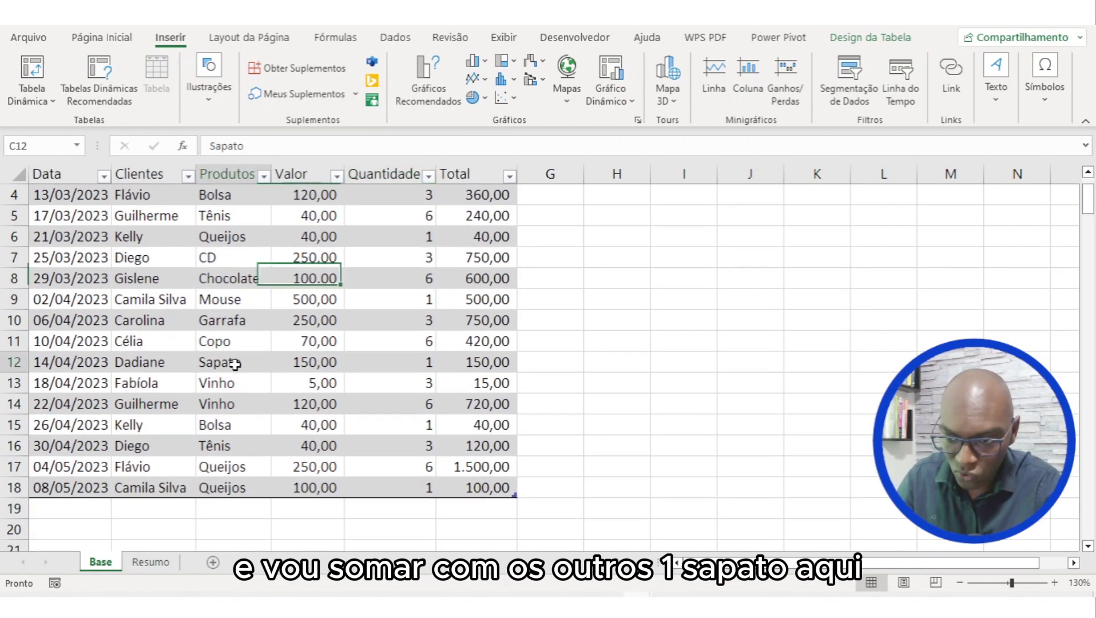
pyautogui.click(360, 363)
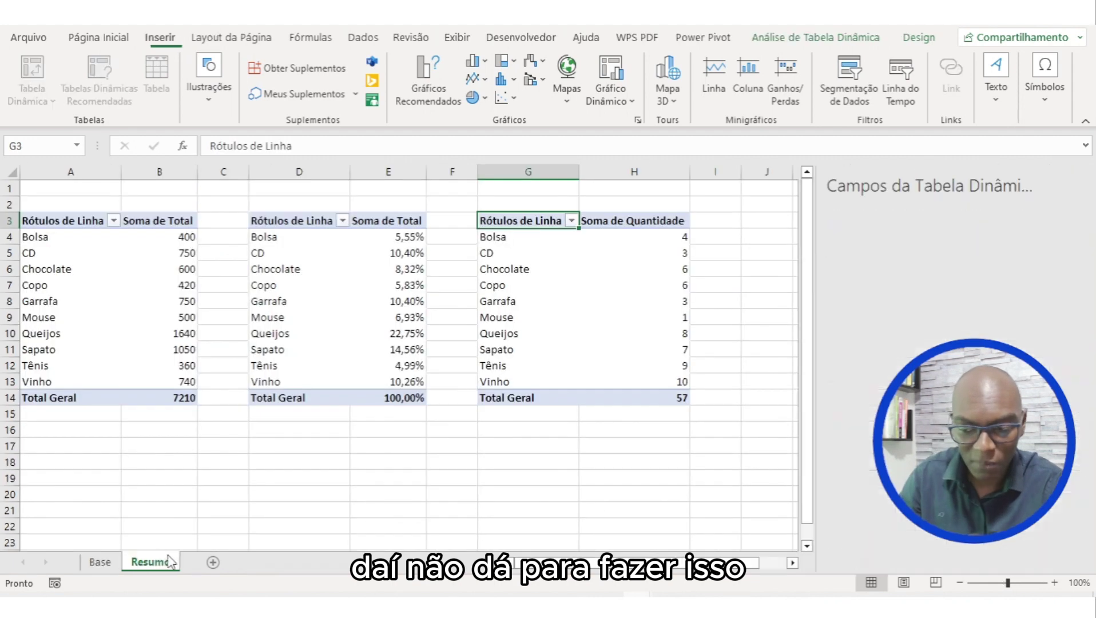
pyautogui.click(171, 560)
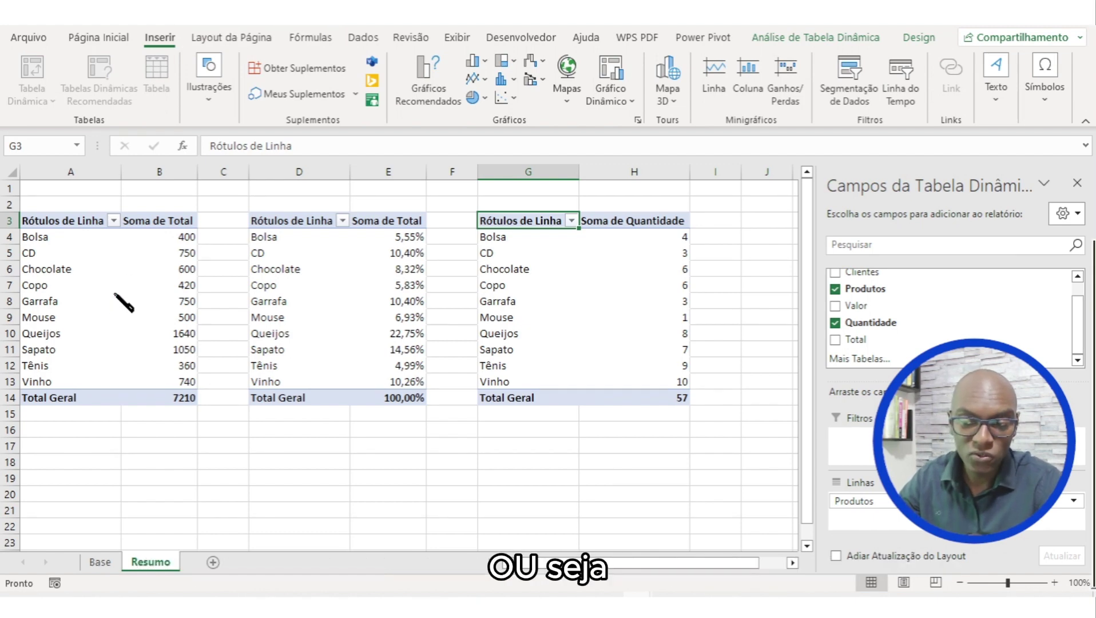
pyautogui.moveTo(117, 295)
pyautogui.mouseDown()
pyautogui.moveTo(140, 313)
pyautogui.moveTo(96, 307)
pyautogui.moveTo(285, 268)
pyautogui.moveTo(332, 340)
pyautogui.moveTo(344, 299)
pyautogui.moveTo(347, 310)
pyautogui.moveTo(574, 227)
pyautogui.moveTo(584, 342)
pyautogui.moveTo(591, 335)
pyautogui.mouseUp()
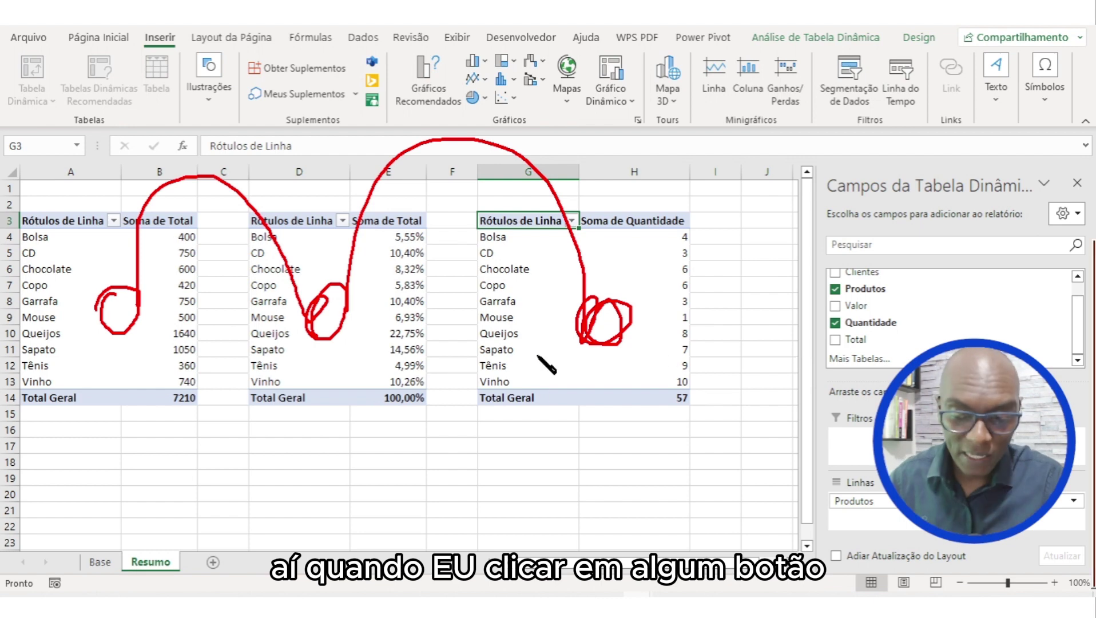
pyautogui.moveTo(153, 462)
pyautogui.mouseDown()
pyautogui.moveTo(212, 483)
pyautogui.moveTo(590, 474)
pyautogui.mouseUp()
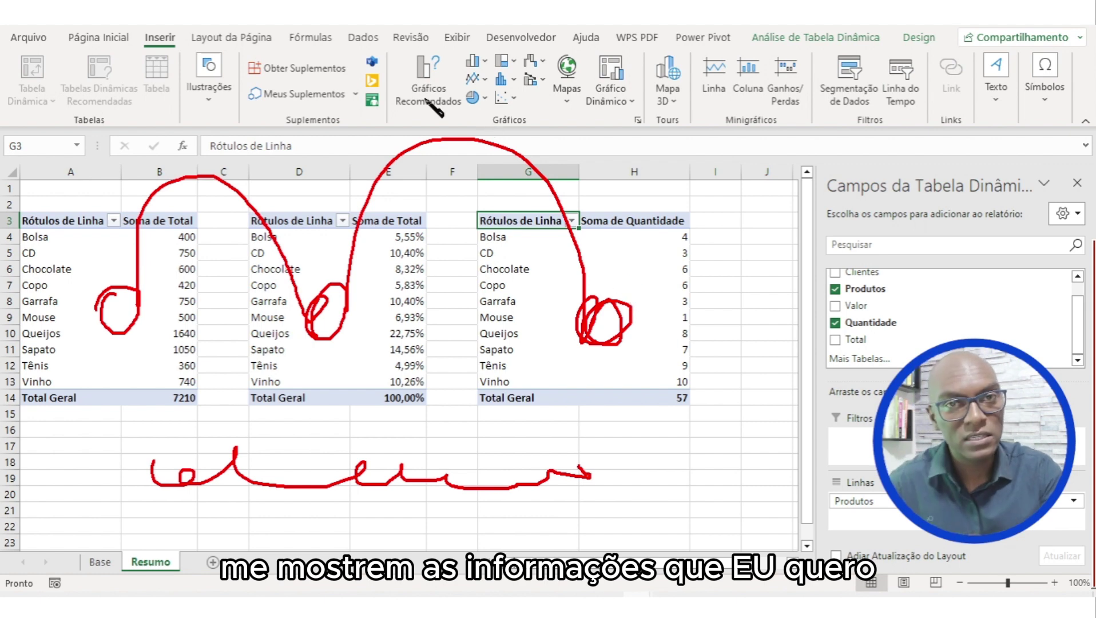
# - Compare which PivotTable commands are available when a cell inside a PivotTable is selected and when an empty cell is selected
pyautogui.press('Escape')
pyautogui.click(335, 299)
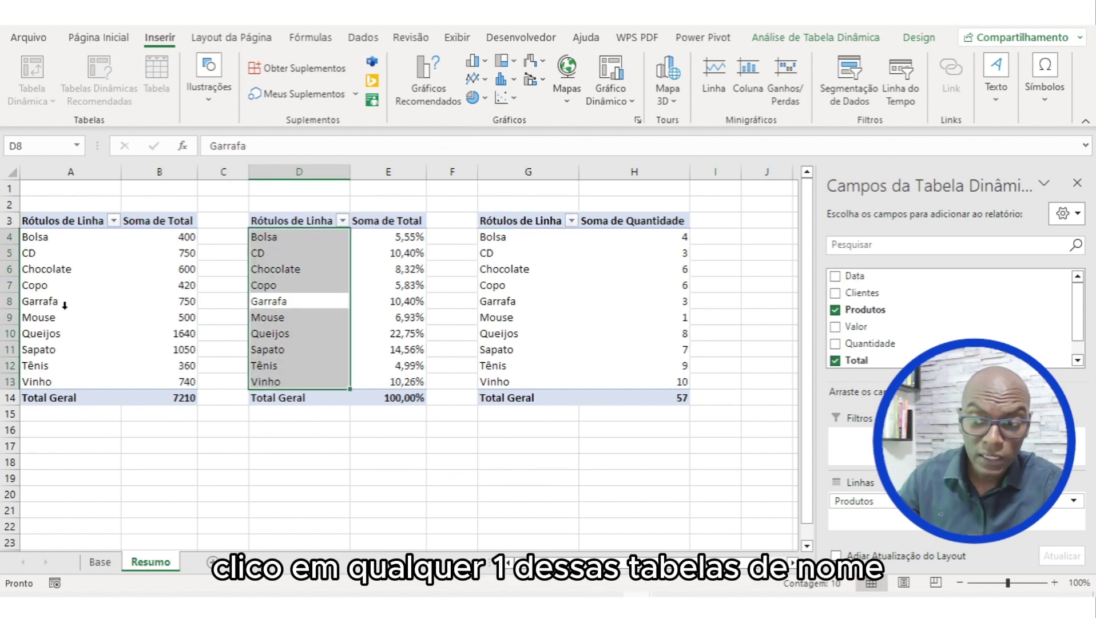
pyautogui.click(65, 302)
pyautogui.click(574, 302)
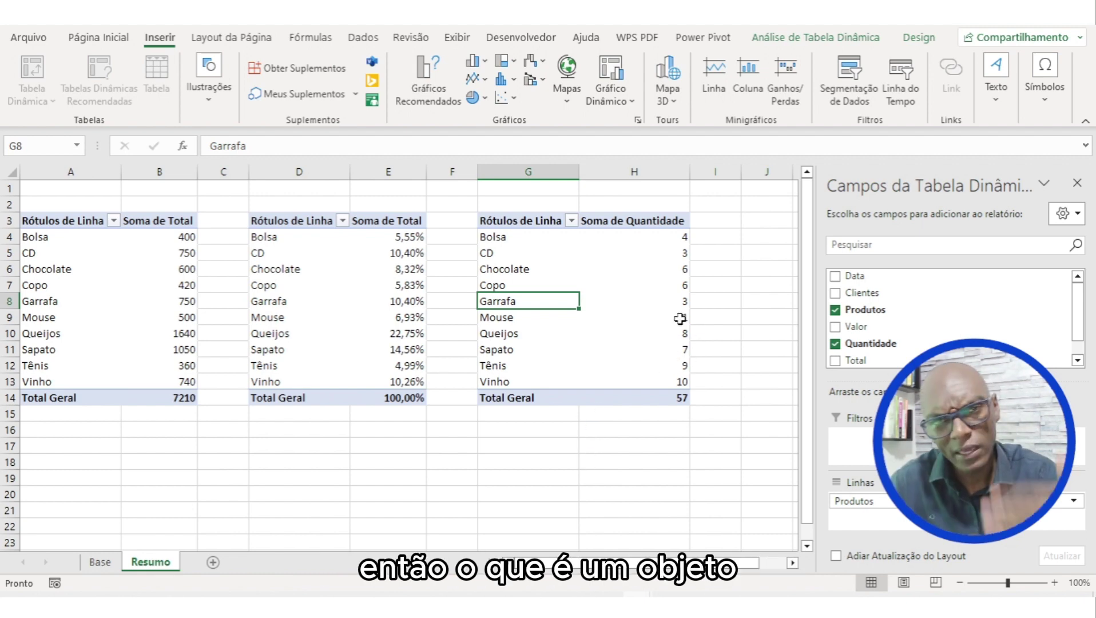
pyautogui.click(535, 449)
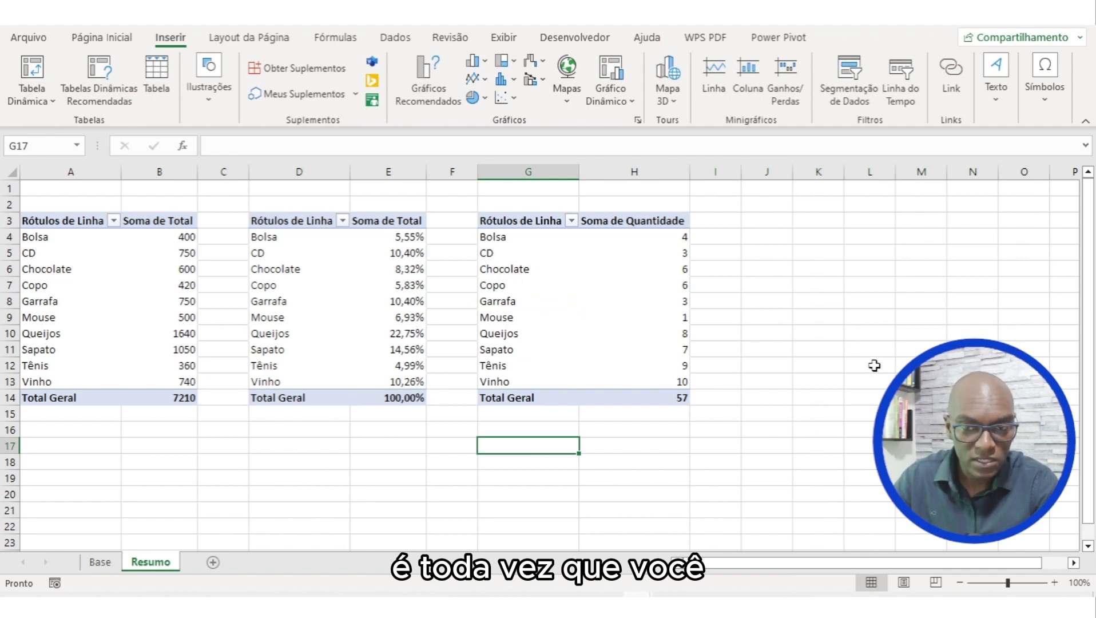
pyautogui.moveTo(658, 493)
pyautogui.mouseDown()
pyautogui.moveTo(563, 453)
pyautogui.moveTo(289, 457)
pyautogui.moveTo(366, 488)
pyautogui.mouseUp()
pyautogui.moveTo(590, 466)
pyautogui.mouseDown()
pyautogui.moveTo(607, 485)
pyautogui.moveTo(839, 109)
pyautogui.moveTo(861, 34)
pyautogui.mouseUp()
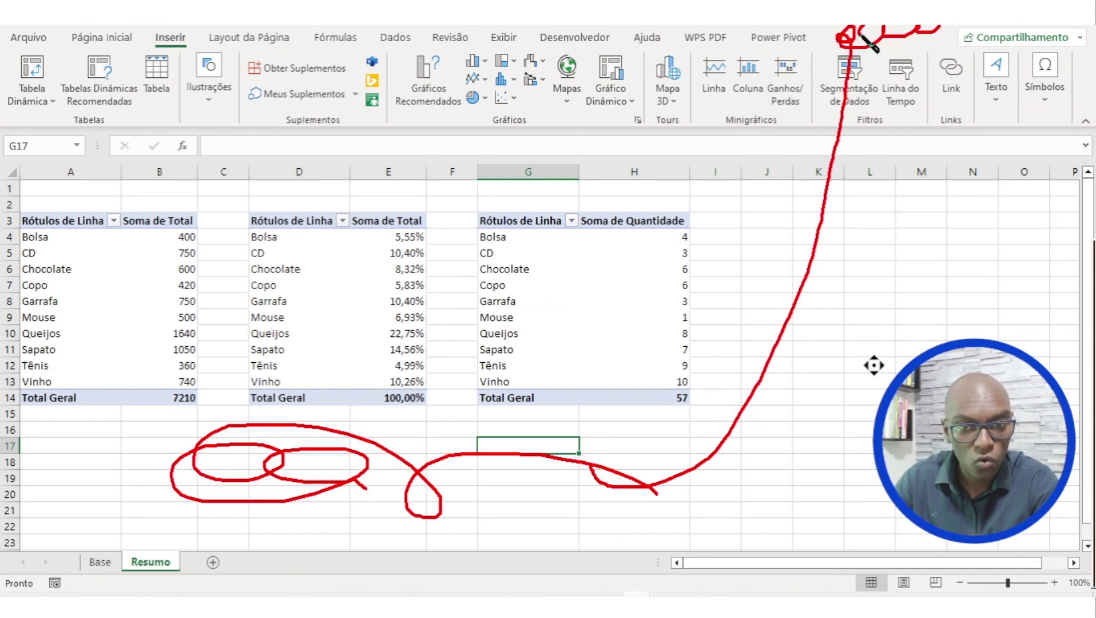
pyautogui.press('Escape')
pyautogui.click(628, 301)
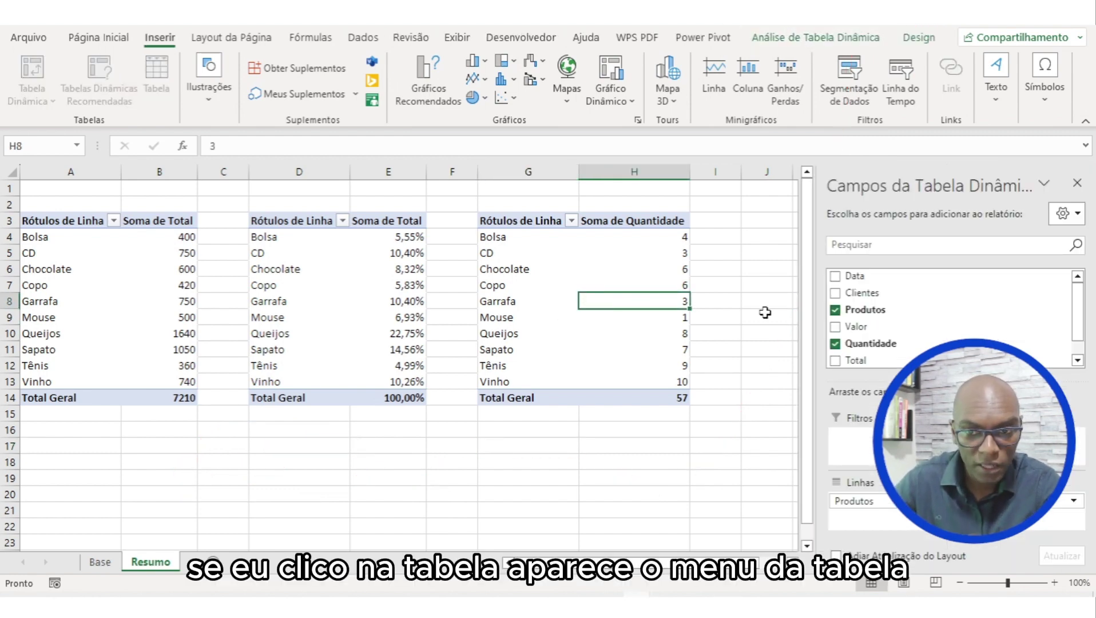
pyautogui.click(768, 253)
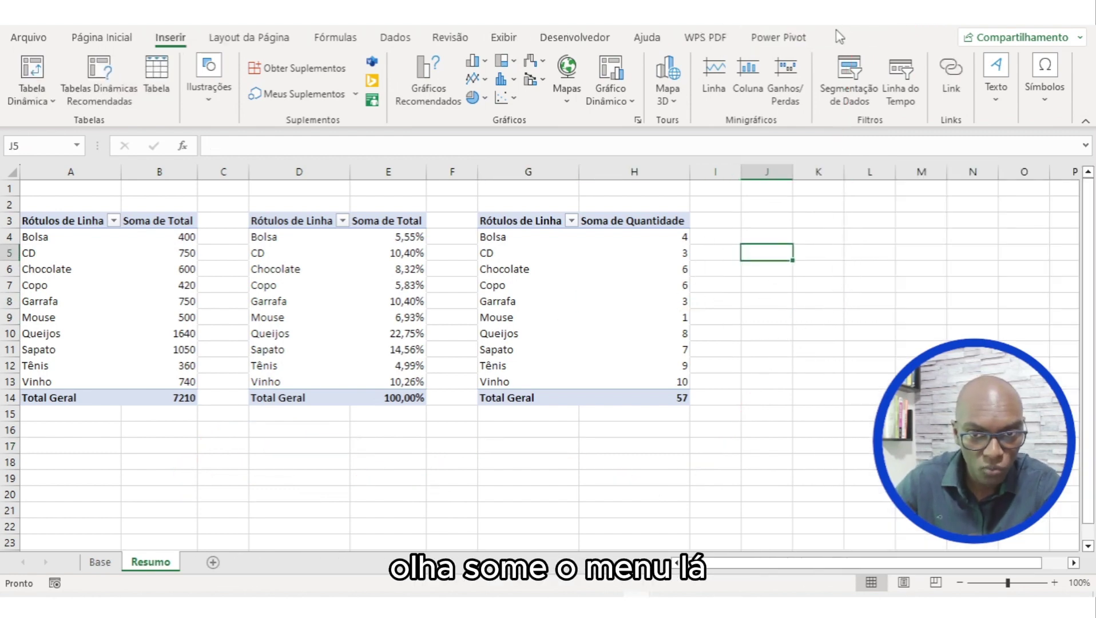
# - Insert a Produtos slicer for the quantity PivotTable at G3
pyautogui.click(595, 271)
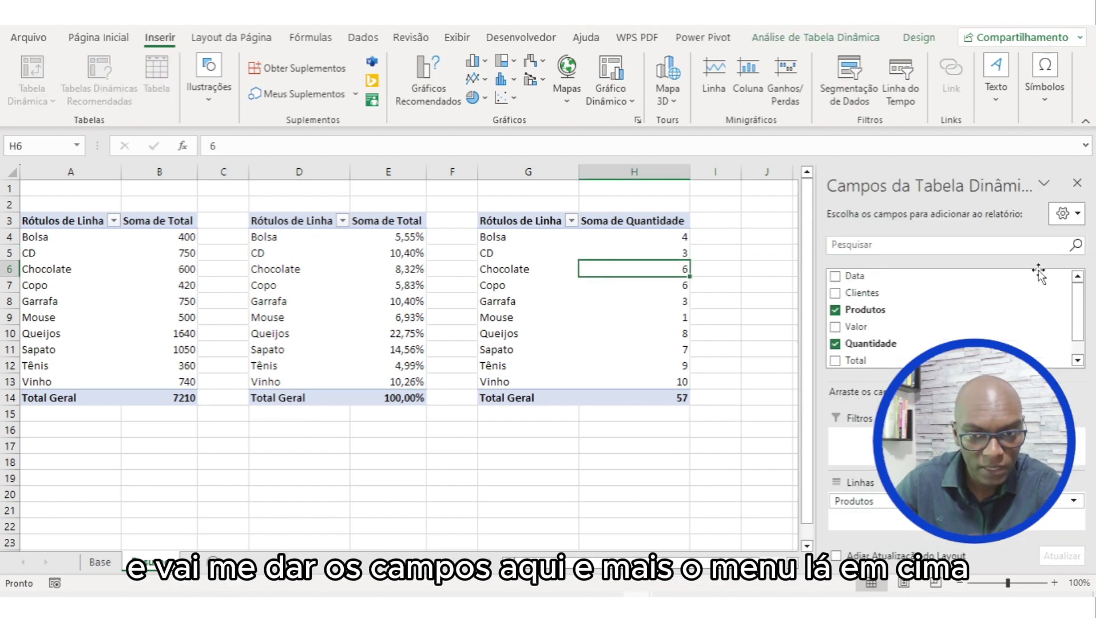
pyautogui.click(818, 39)
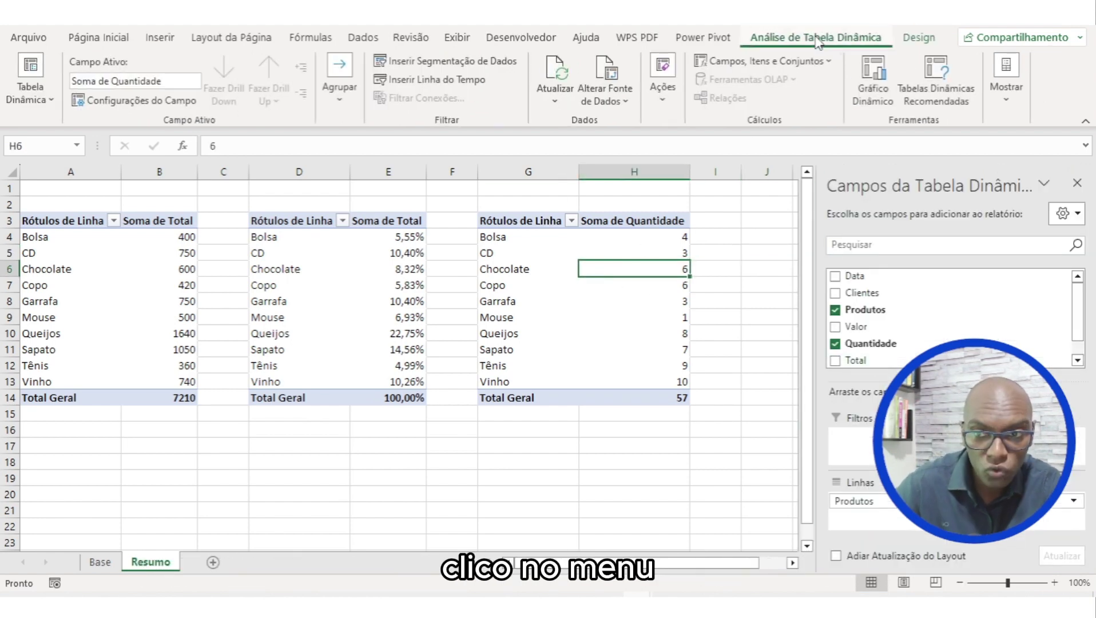
pyautogui.click(436, 62)
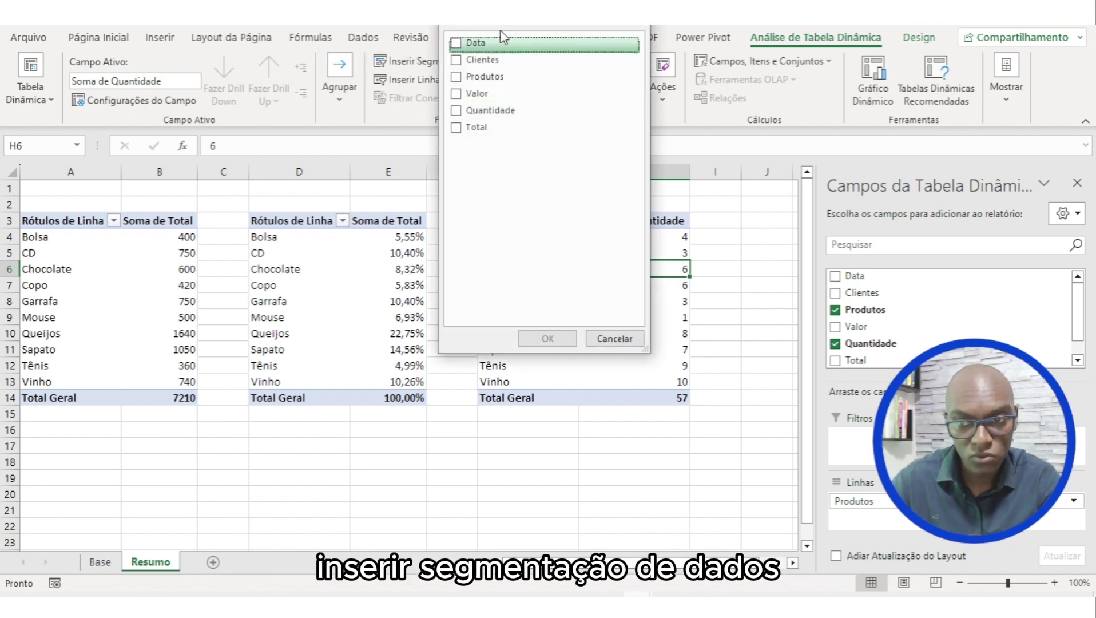
pyautogui.moveTo(500, 30)
pyautogui.mouseDown()
pyautogui.moveTo(409, 143)
pyautogui.moveTo(521, 145)
pyautogui.moveTo(795, 208)
pyautogui.moveTo(843, 281)
pyautogui.mouseUp()
pyautogui.moveTo(399, 192)
pyautogui.mouseDown()
pyautogui.moveTo(520, 193)
pyautogui.moveTo(820, 284)
pyautogui.moveTo(497, 216)
pyautogui.moveTo(821, 306)
pyautogui.mouseUp()
pyautogui.press('Escape')
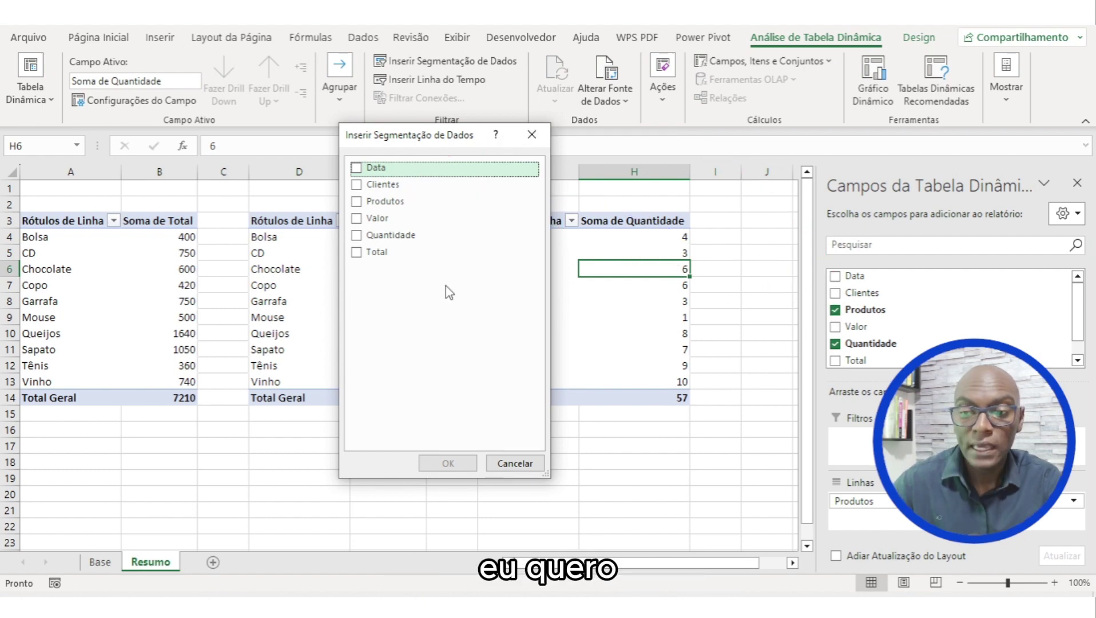
pyautogui.click(377, 201)
pyautogui.click(450, 461)
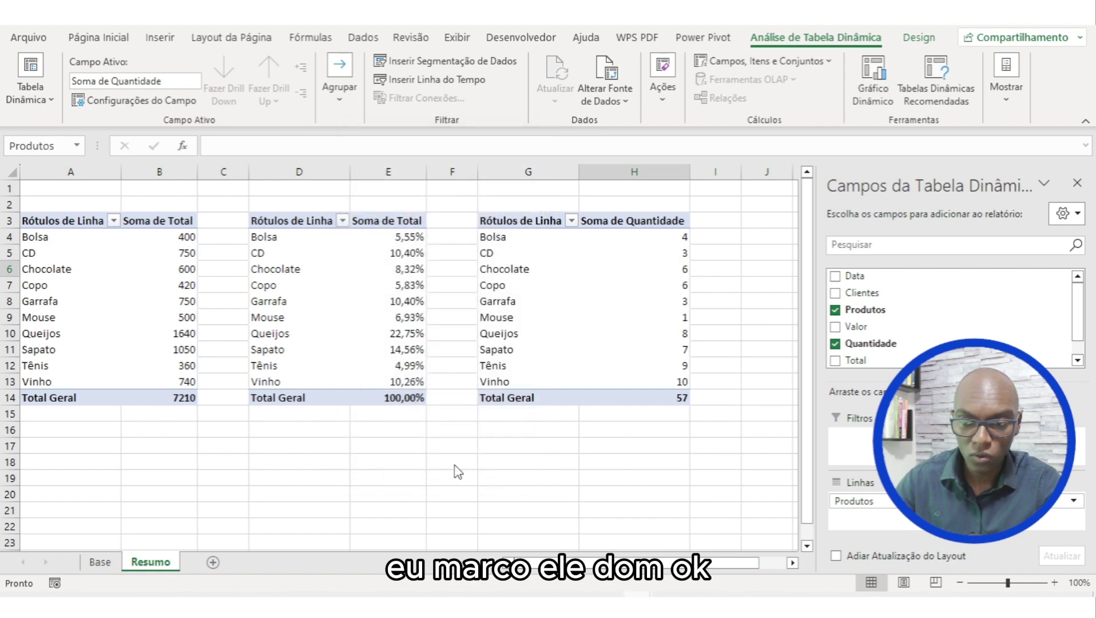
# - Filter the quantity PivotTable by Bolsa, CD and Garrafa in turn with the Produtos slicer, and clear the filter
pyautogui.moveTo(406, 266); pyautogui.dragTo(618, 338)
pyautogui.click(475, 280)
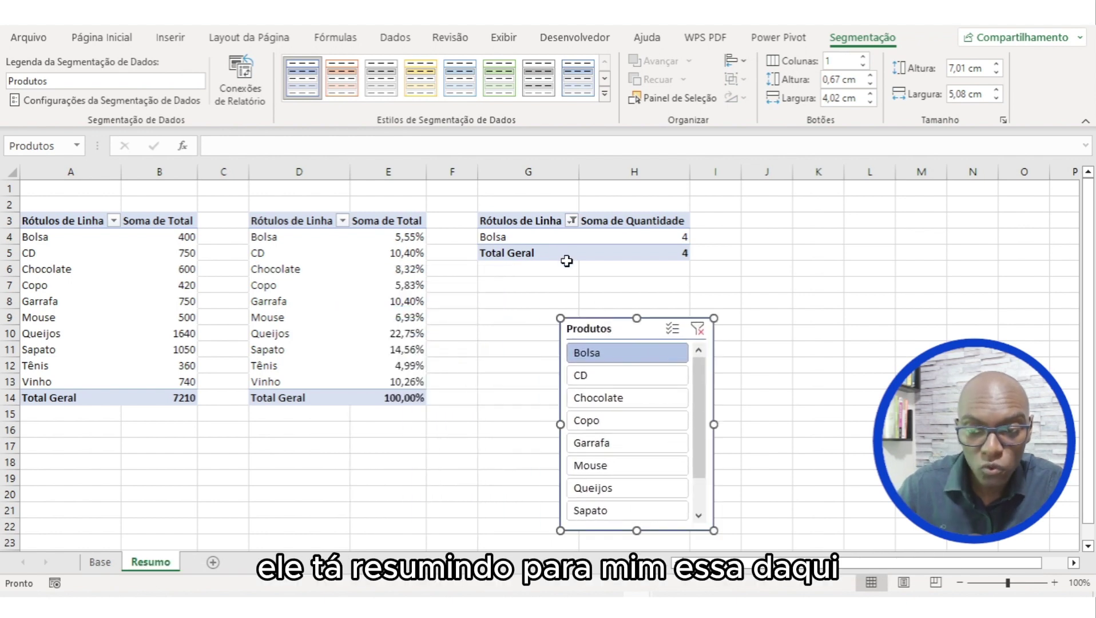
pyautogui.click(629, 379)
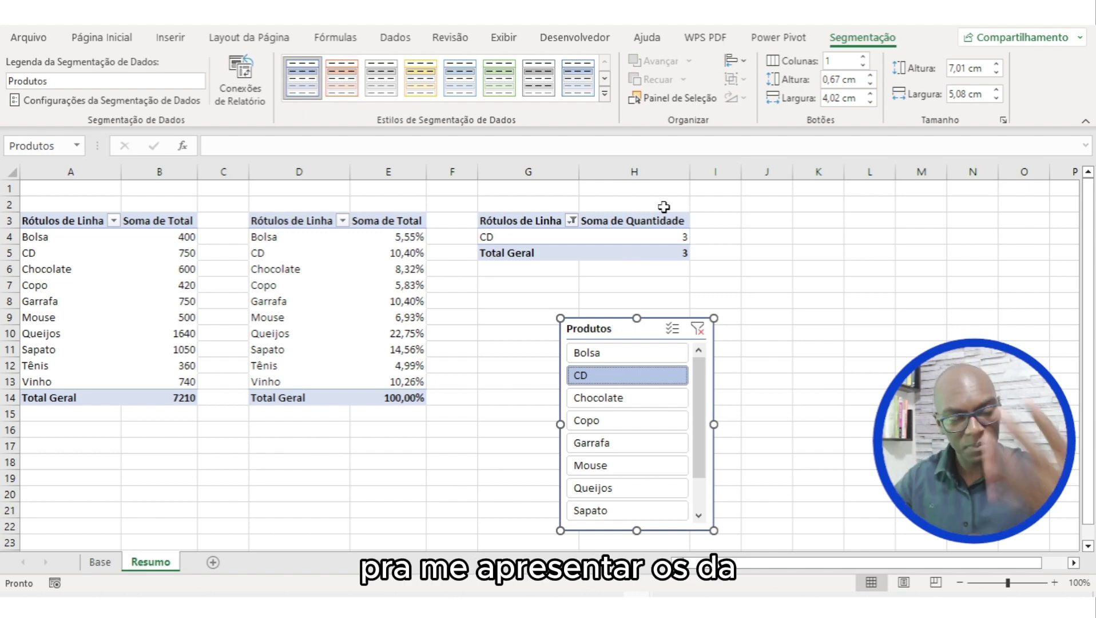
pyautogui.click(595, 445)
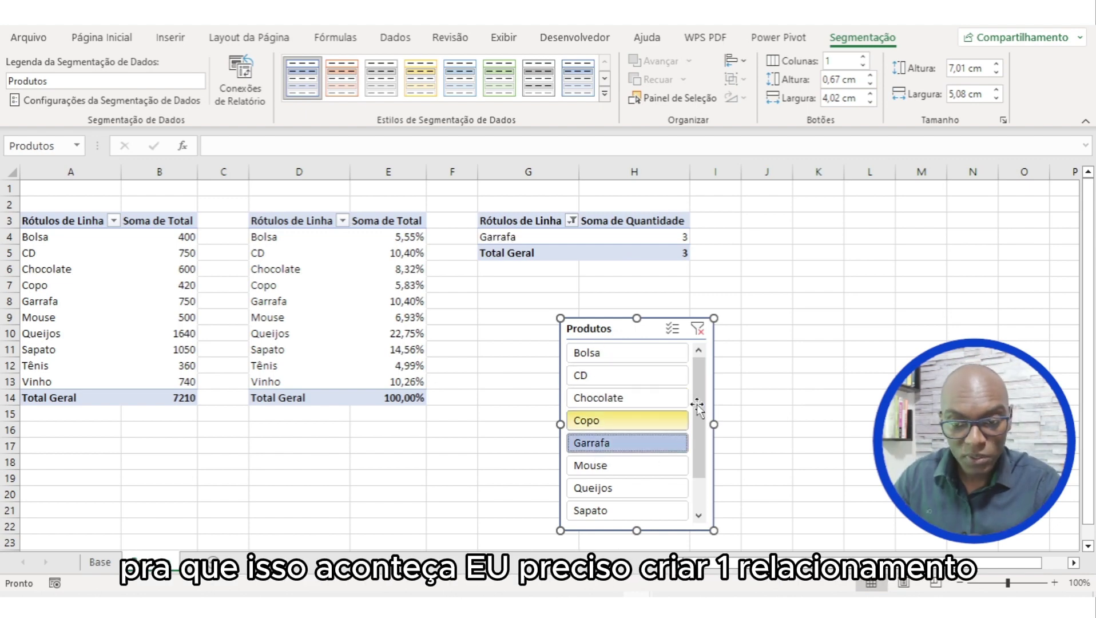
pyautogui.click(700, 330)
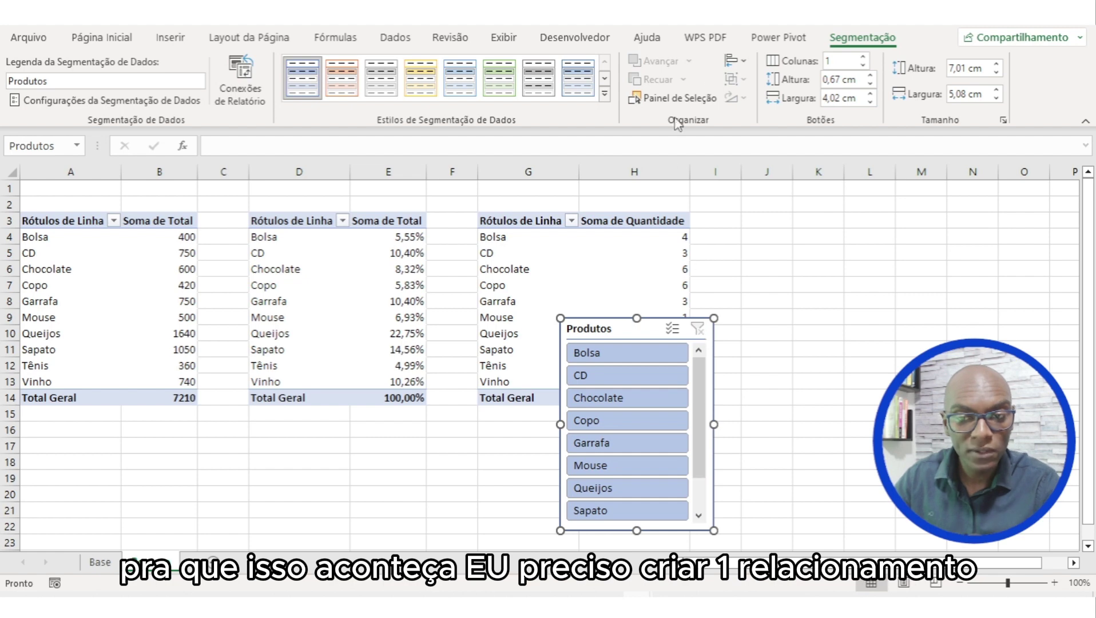
# - Move the Produtos slicer off the data, into the empty cells beside the quantity PivotTable
pyautogui.press('F9')
pyautogui.moveTo(546, 267)
pyautogui.mouseDown()
pyautogui.moveTo(554, 287)
pyautogui.moveTo(302, 283)
pyautogui.mouseUp()
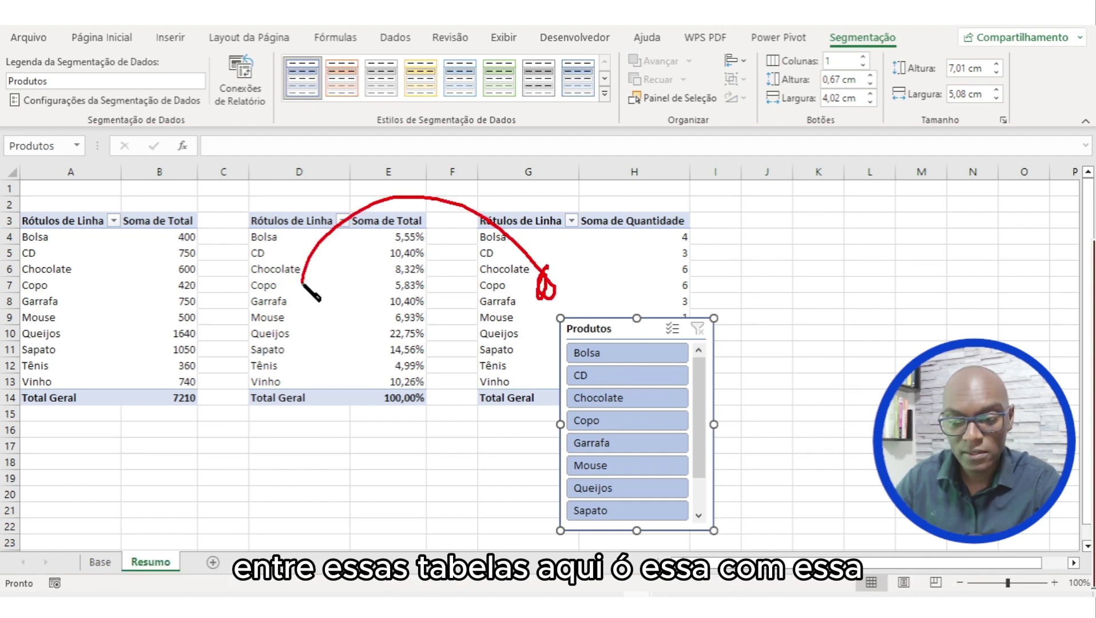
pyautogui.press('Escape')
pyautogui.moveTo(632, 333)
pyautogui.mouseDown()
pyautogui.moveTo(798, 220)
pyautogui.moveTo(784, 283)
pyautogui.moveTo(829, 109)
pyautogui.moveTo(856, 54)
pyautogui.moveTo(834, 58)
pyautogui.mouseUp()
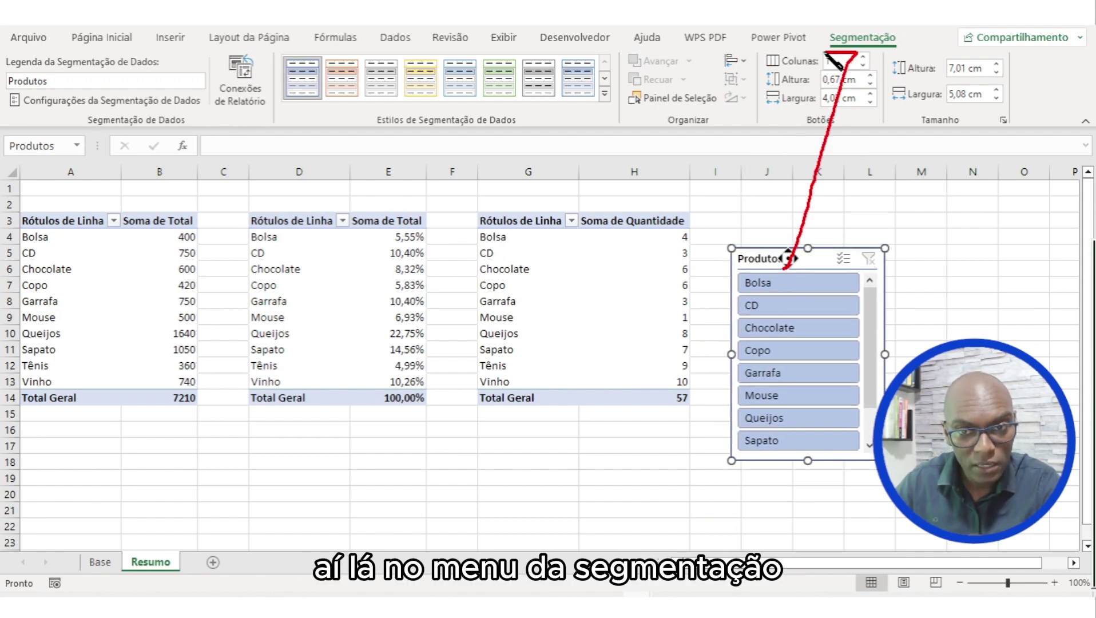
pyautogui.moveTo(904, 26)
pyautogui.mouseDown()
pyautogui.moveTo(938, 50)
pyautogui.moveTo(330, 93)
pyautogui.mouseUp()
pyautogui.moveTo(342, 33)
pyautogui.mouseDown()
pyautogui.moveTo(303, 75)
pyautogui.moveTo(266, 86)
pyautogui.moveTo(335, 103)
pyautogui.mouseUp()
pyautogui.moveTo(281, 57)
pyautogui.mouseDown()
pyautogui.moveTo(182, 118)
pyautogui.moveTo(278, 56)
pyautogui.mouseUp()
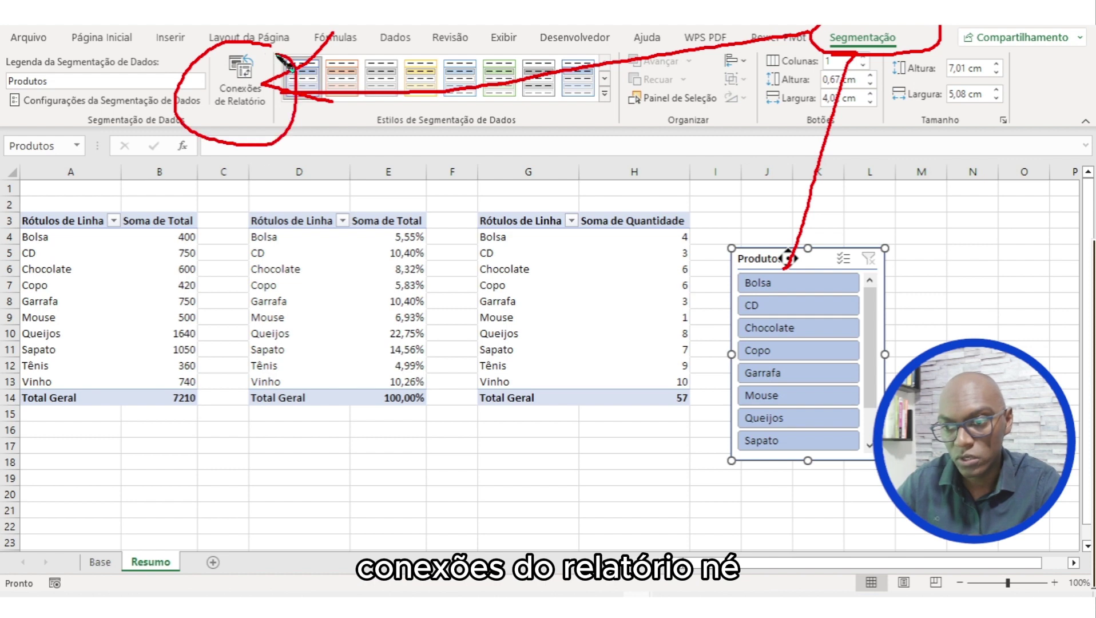
pyautogui.press('Escape')
# - Connect the Produtos slicer to Tabela dinâmica1 and Tabela dinâmica2 as well, through its report connections
pyautogui.click(254, 83)
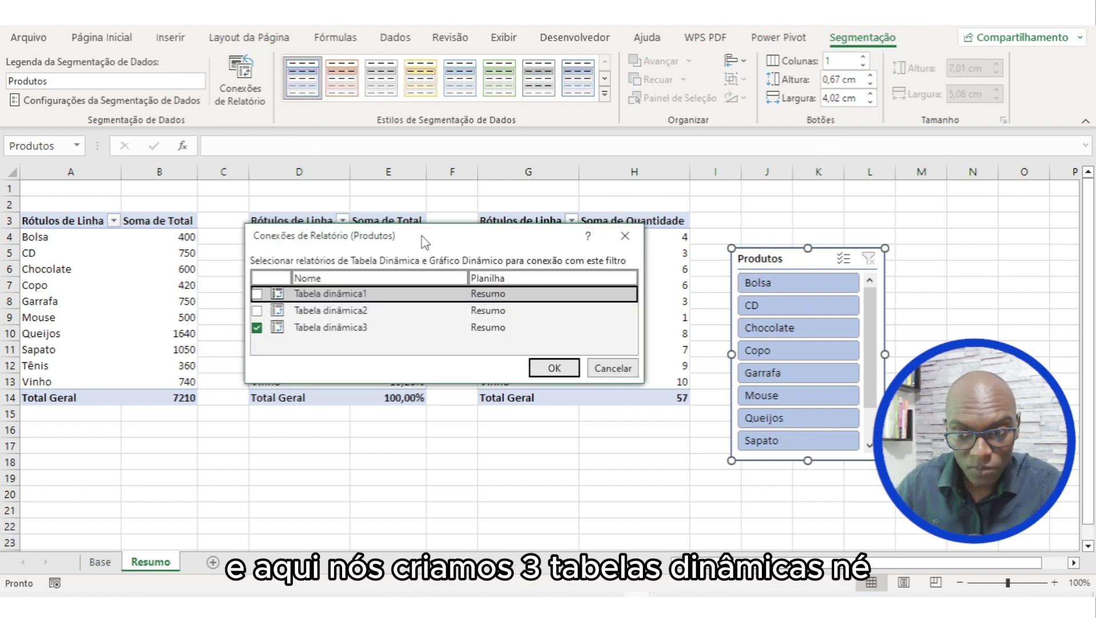
pyautogui.moveTo(424, 242); pyautogui.dragTo(374, 378)
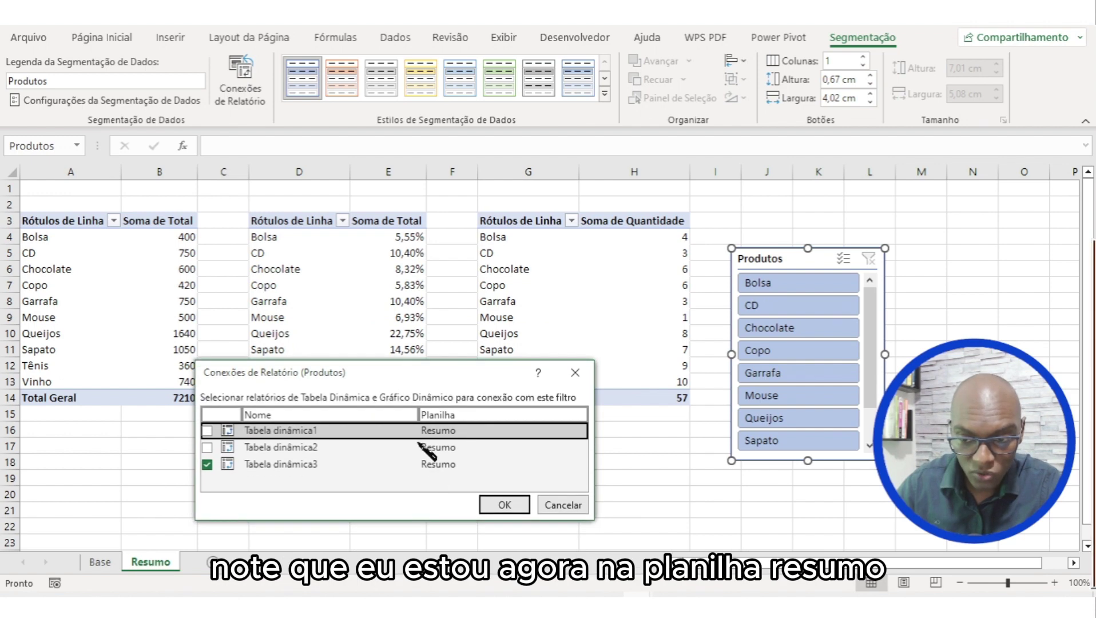
pyautogui.moveTo(411, 426)
pyautogui.mouseDown()
pyautogui.moveTo(449, 499)
pyautogui.moveTo(475, 466)
pyautogui.moveTo(420, 425)
pyautogui.mouseUp()
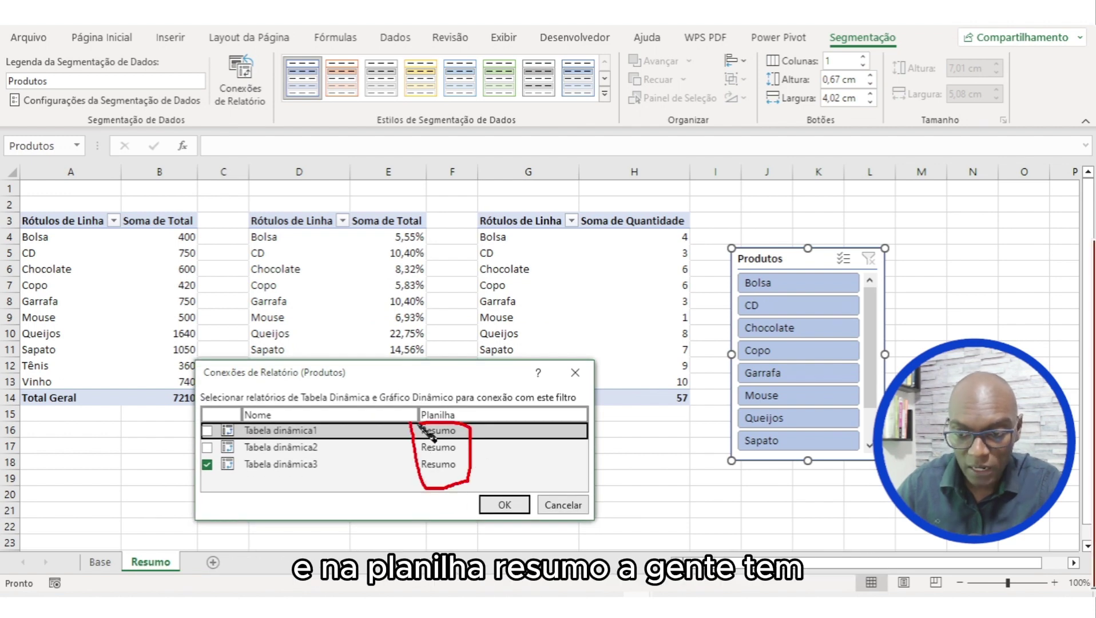
pyautogui.moveTo(90, 261)
pyautogui.mouseDown()
pyautogui.moveTo(98, 290)
pyautogui.moveTo(114, 263)
pyautogui.mouseUp()
pyautogui.moveTo(380, 250); pyautogui.dragTo(366, 303)
pyautogui.moveTo(583, 265); pyautogui.dragTo(608, 291)
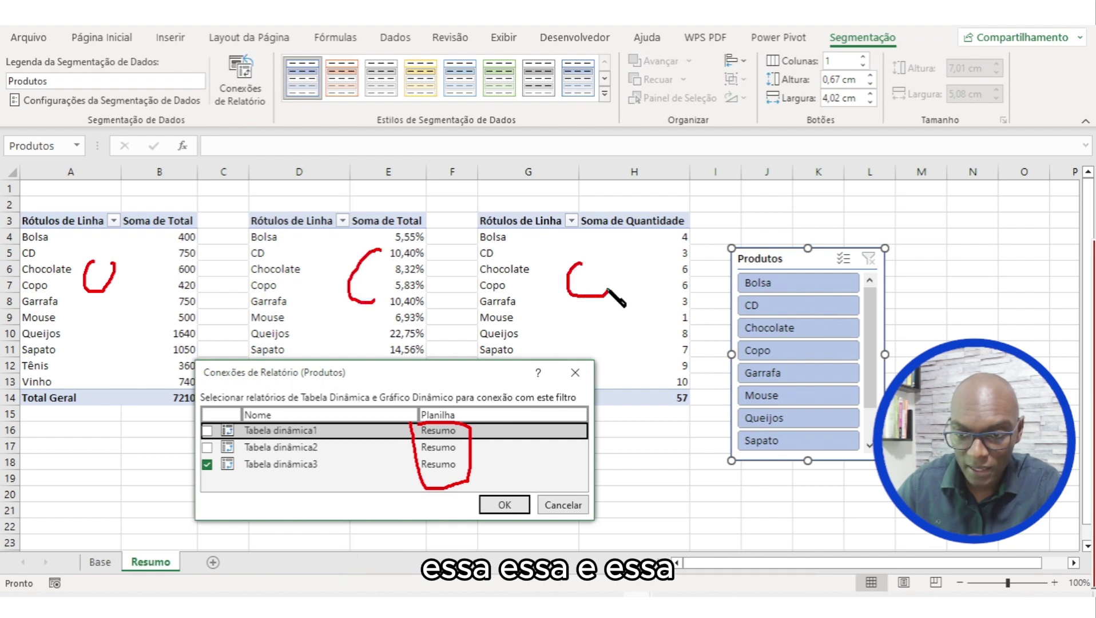
pyautogui.moveTo(110, 270)
pyautogui.mouseDown()
pyautogui.moveTo(386, 206)
pyautogui.moveTo(426, 220)
pyautogui.moveTo(591, 218)
pyautogui.moveTo(579, 268)
pyautogui.moveTo(683, 297)
pyautogui.mouseUp()
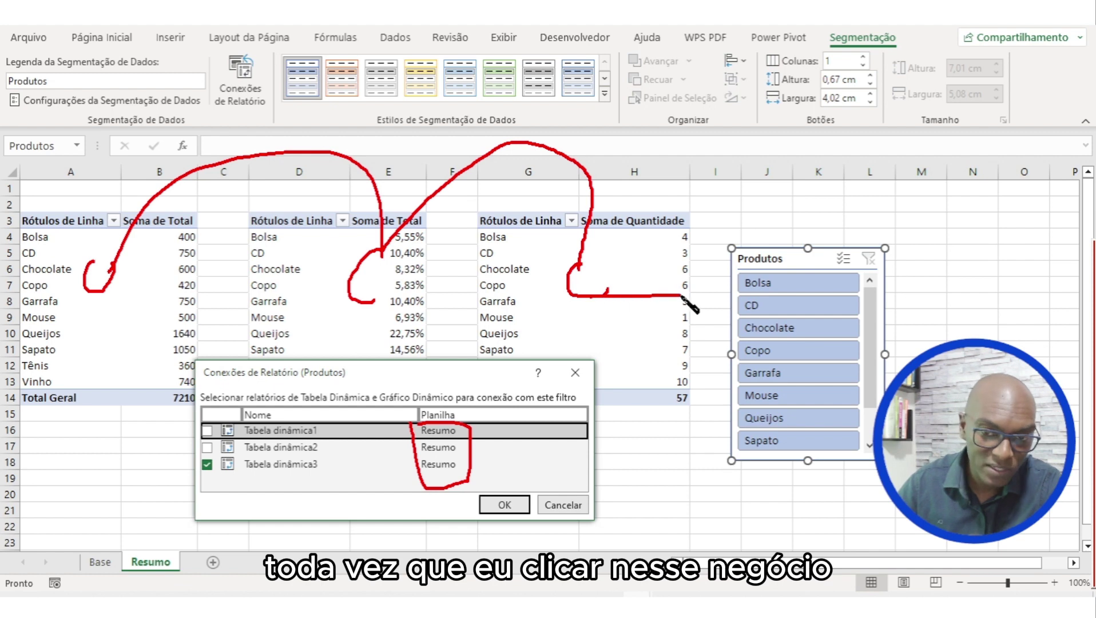
pyautogui.moveTo(615, 256)
pyautogui.mouseDown()
pyautogui.moveTo(722, 314)
pyautogui.moveTo(672, 360)
pyautogui.mouseUp()
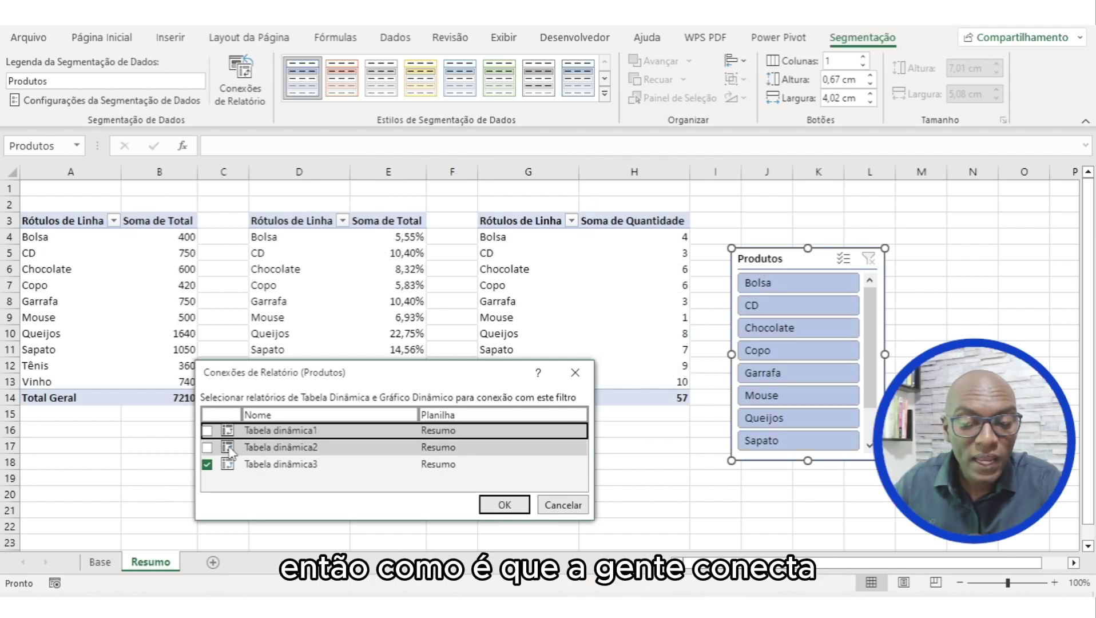
pyautogui.click(207, 431)
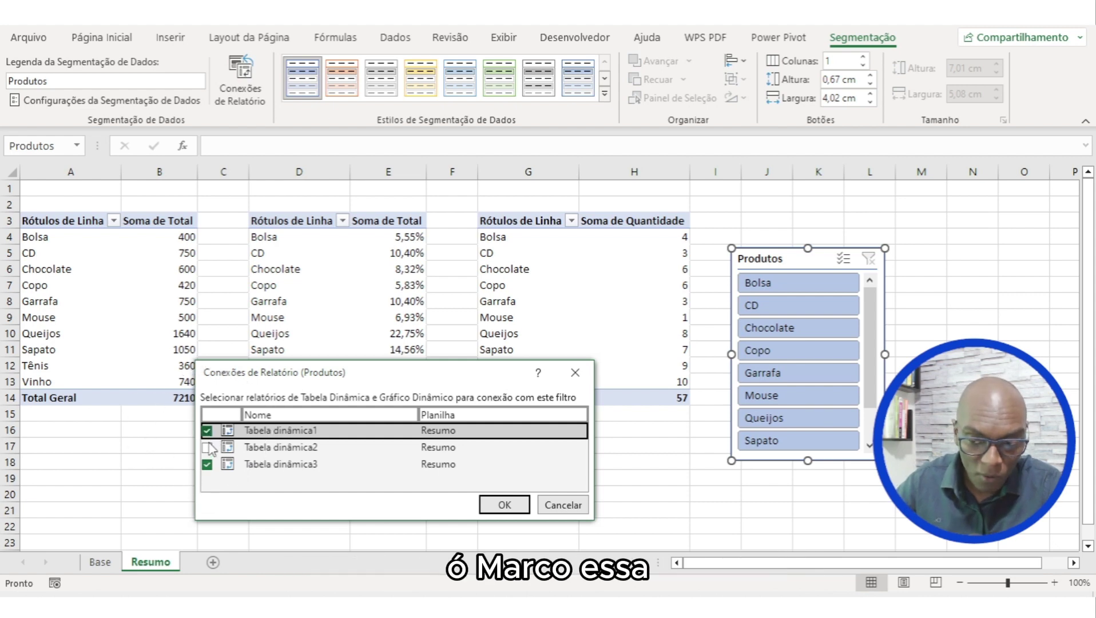
pyautogui.click(207, 447)
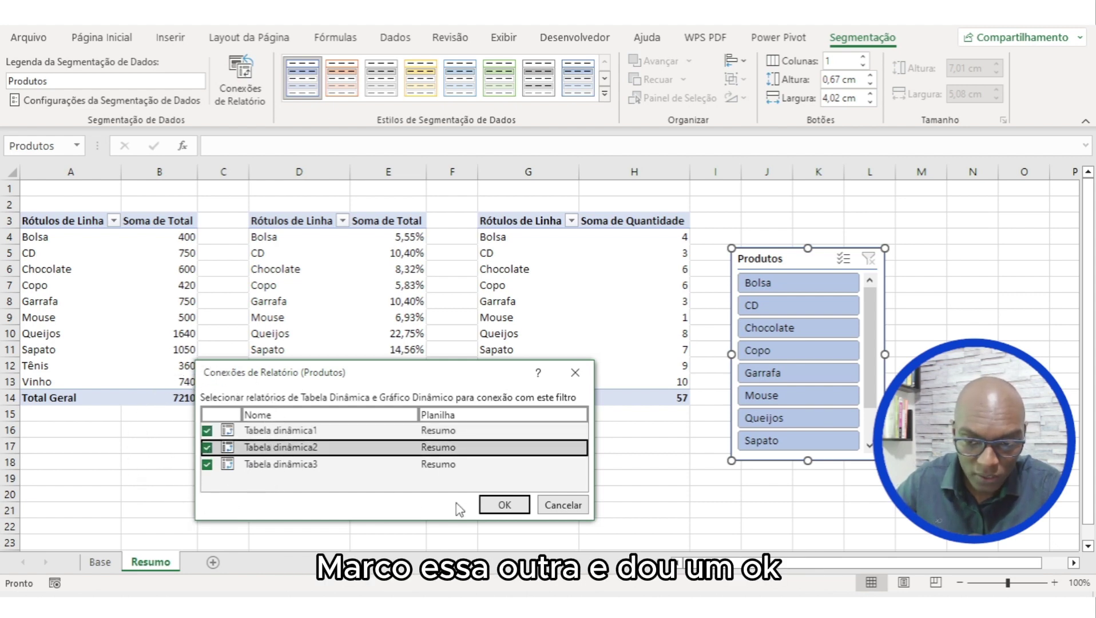
pyautogui.click(503, 505)
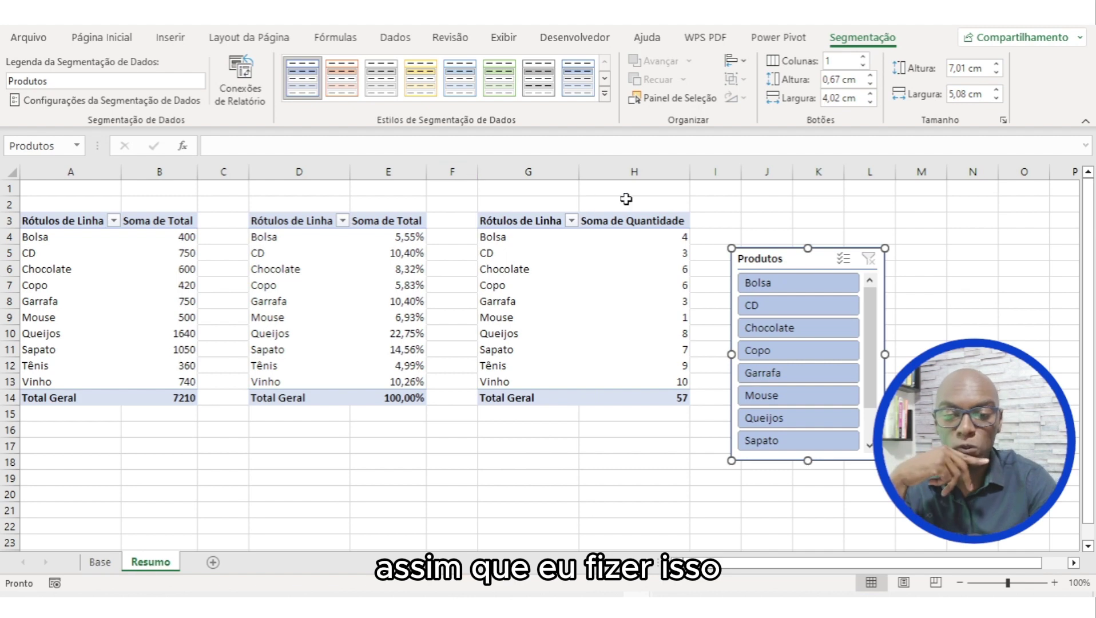
# - Place the Produtos slicer over columns J to L from row 3, and filter all three PivotTables by Bolsa, CD and Copo in turn
pyautogui.moveTo(772, 259); pyautogui.dragTo(797, 227)
pyautogui.click(806, 255)
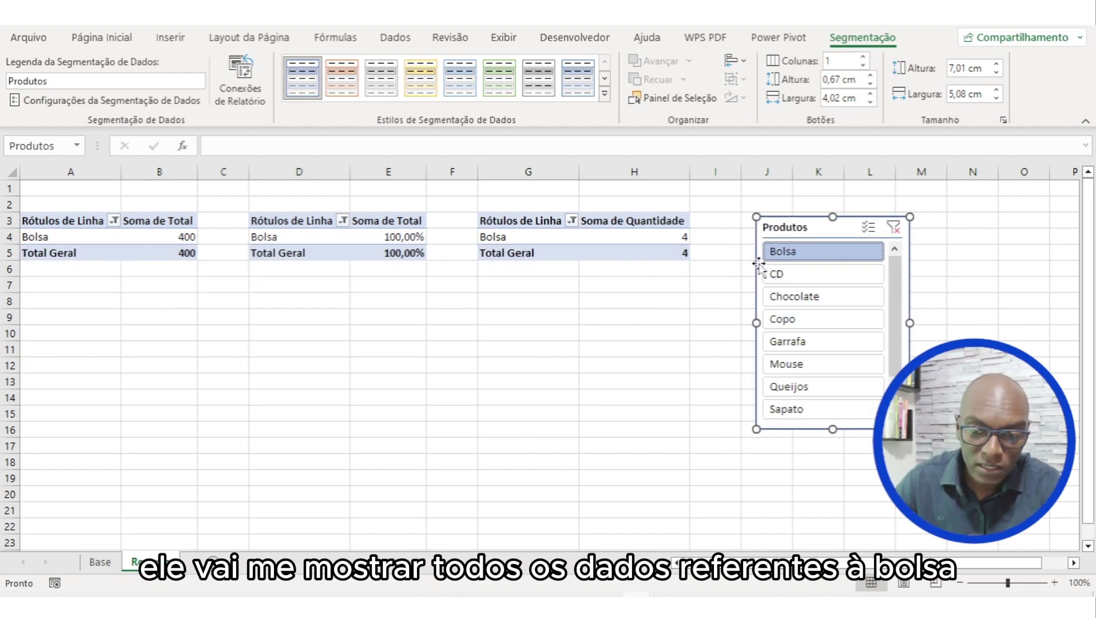
pyautogui.click(846, 275)
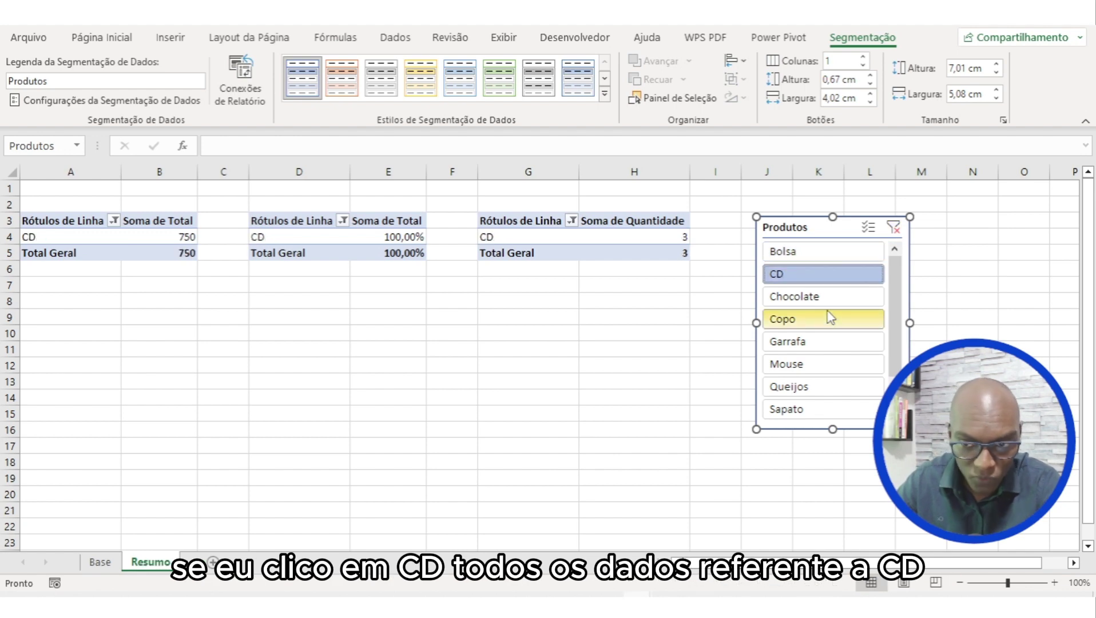
pyautogui.click(829, 318)
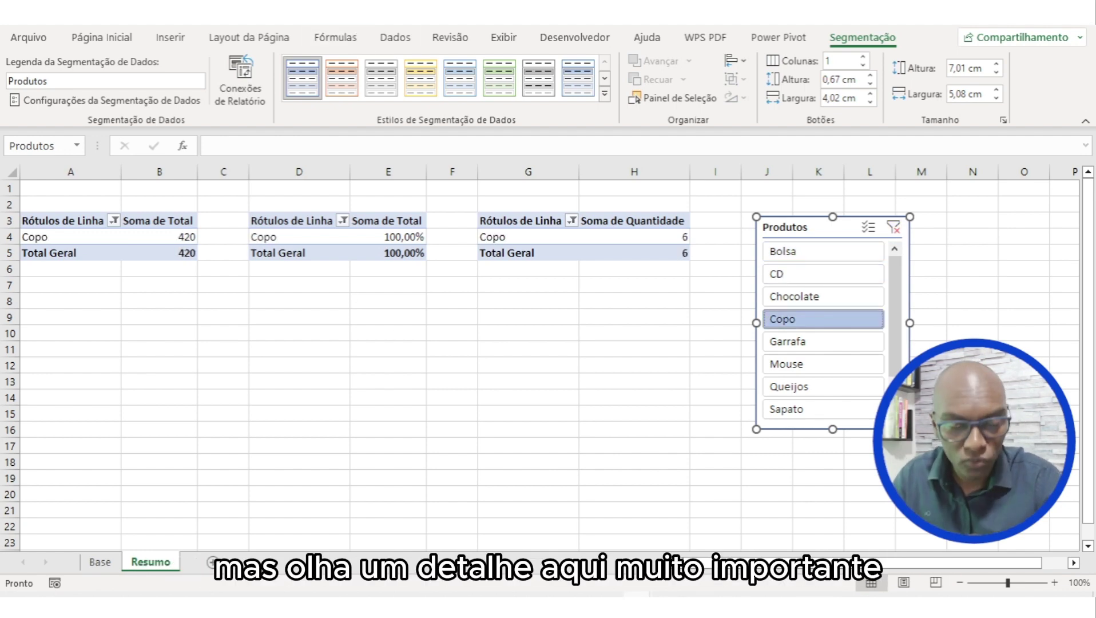
# - Clear the Produtos slicer filter and check Copo's share in the percentage PivotTable
pyautogui.moveTo(433, 210)
pyautogui.mouseDown()
pyautogui.moveTo(304, 195)
pyautogui.moveTo(239, 262)
pyautogui.moveTo(363, 274)
pyautogui.moveTo(461, 231)
pyautogui.moveTo(436, 208)
pyautogui.mouseUp()
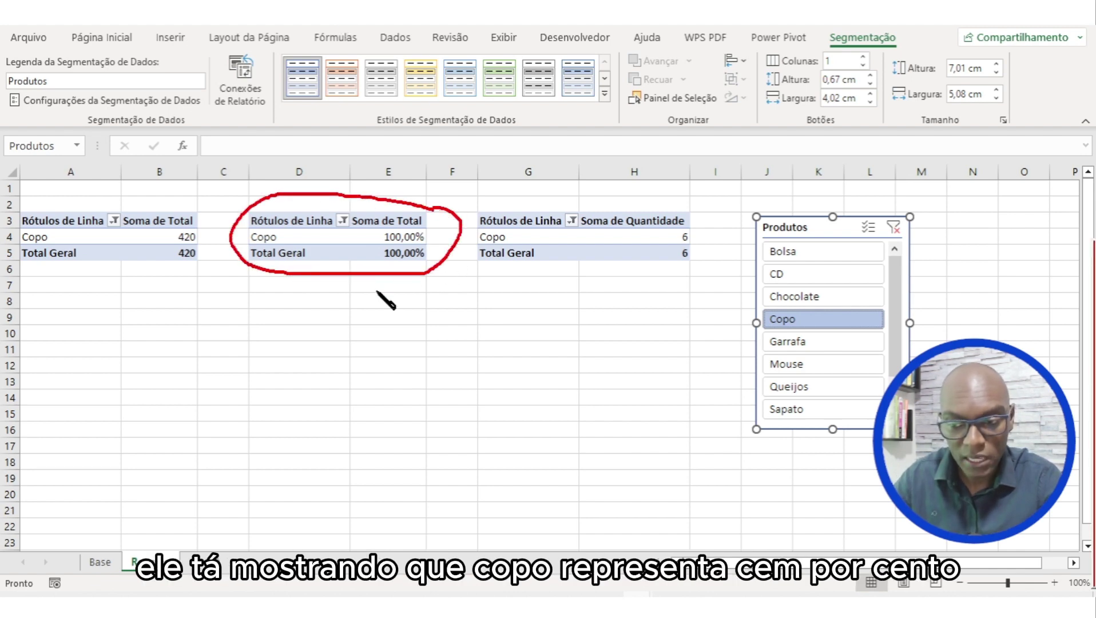
pyautogui.moveTo(374, 276)
pyautogui.mouseDown()
pyautogui.moveTo(247, 427)
pyautogui.moveTo(181, 273)
pyautogui.mouseUp()
pyautogui.moveTo(122, 348)
pyautogui.mouseDown()
pyautogui.moveTo(177, 274)
pyautogui.moveTo(220, 332)
pyautogui.mouseUp()
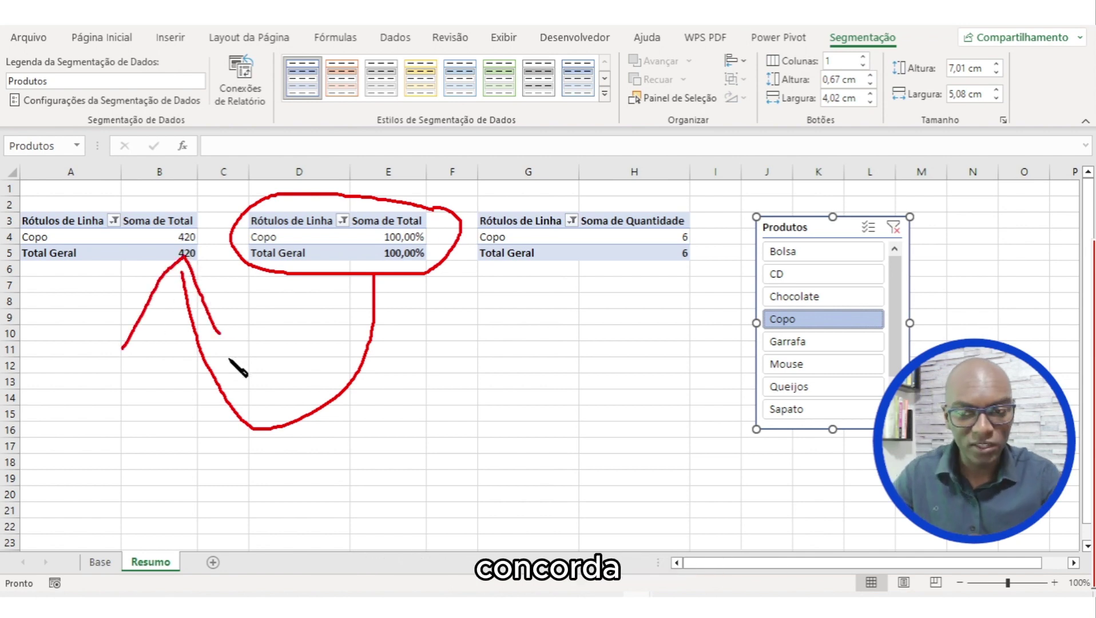
pyautogui.press('Escape')
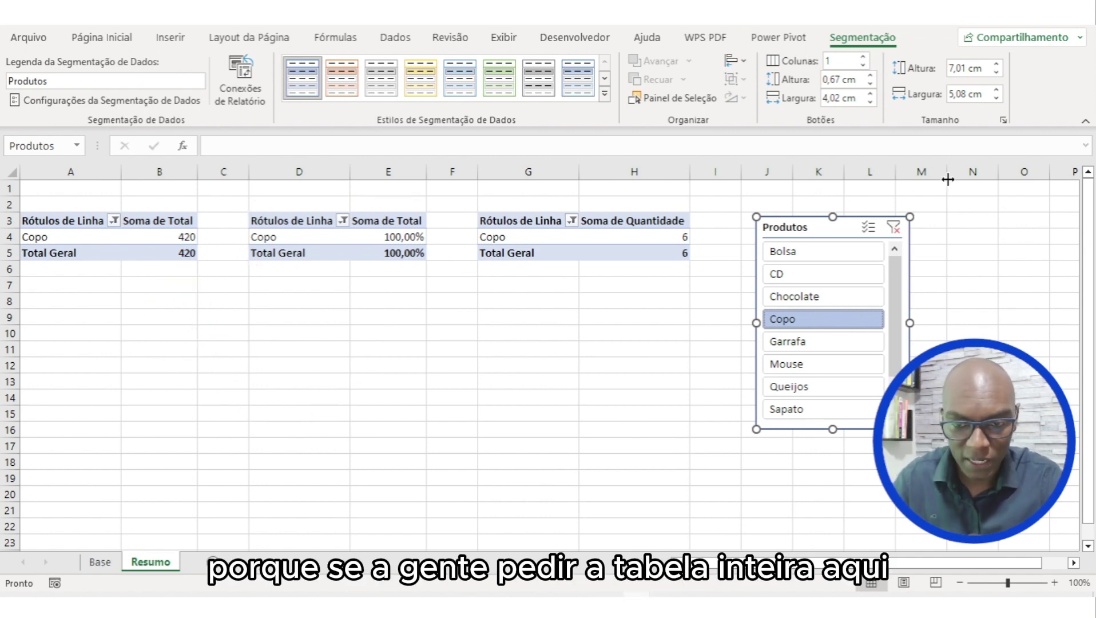
pyautogui.click(893, 227)
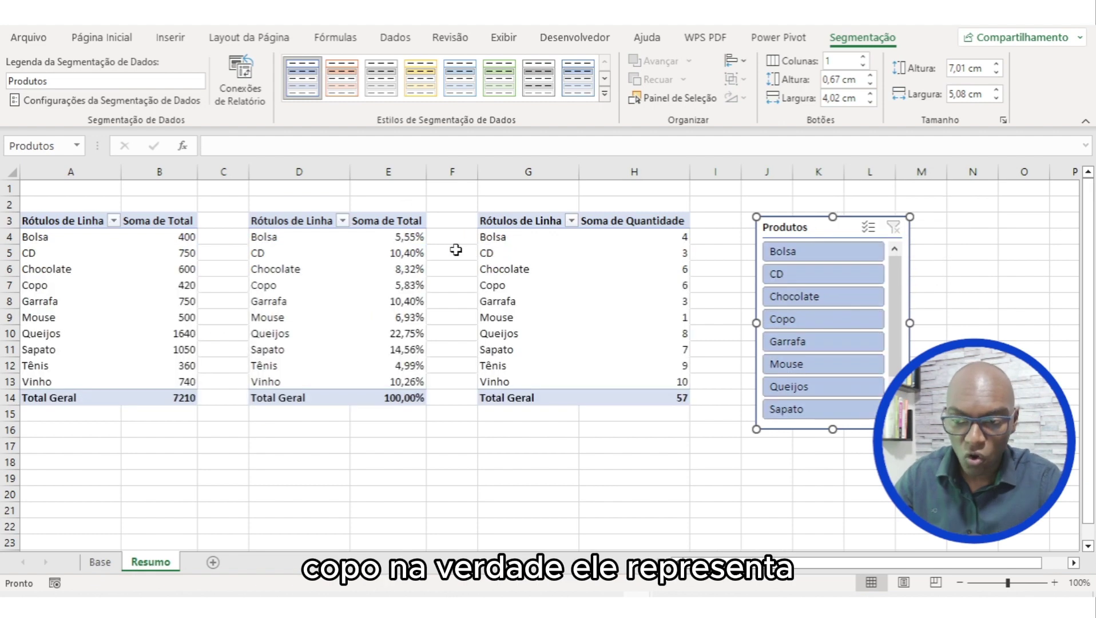
pyautogui.click(280, 286)
pyautogui.click(366, 284)
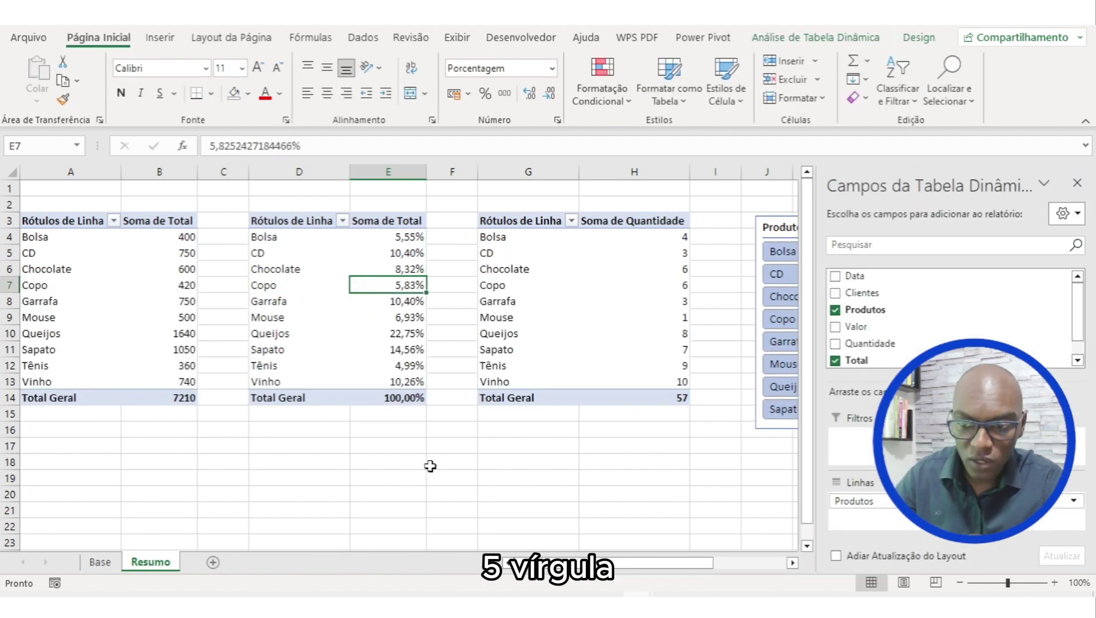
# - Rename the value header of the percentage PivotTable in E3 as % and hide the PivotTable field list
pyautogui.click(386, 214)
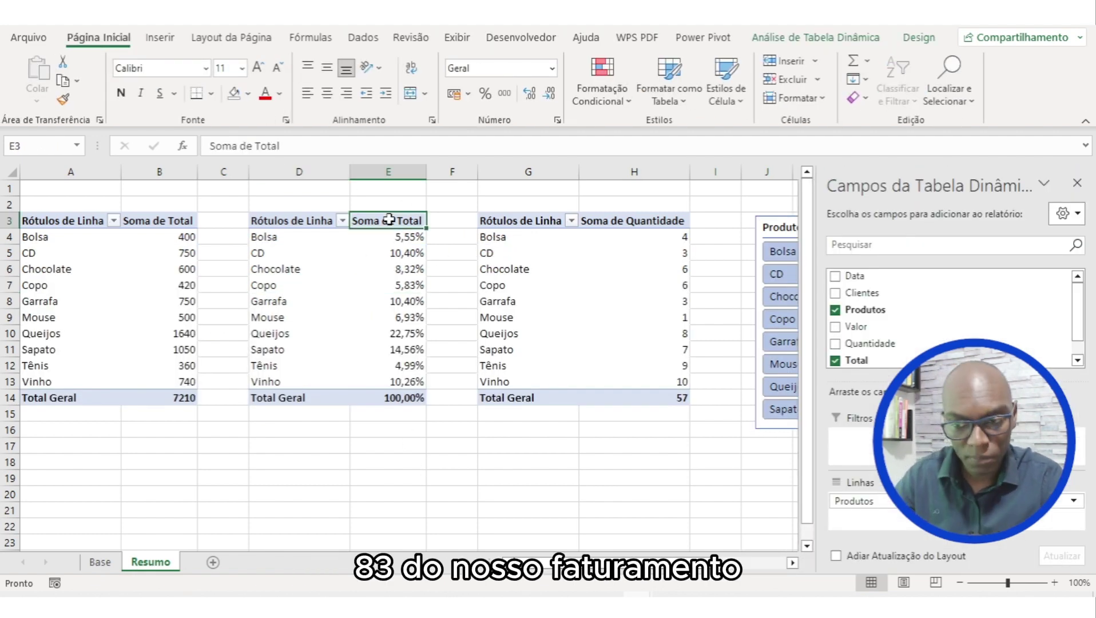
pyautogui.write('%')
pyautogui.press('Return')
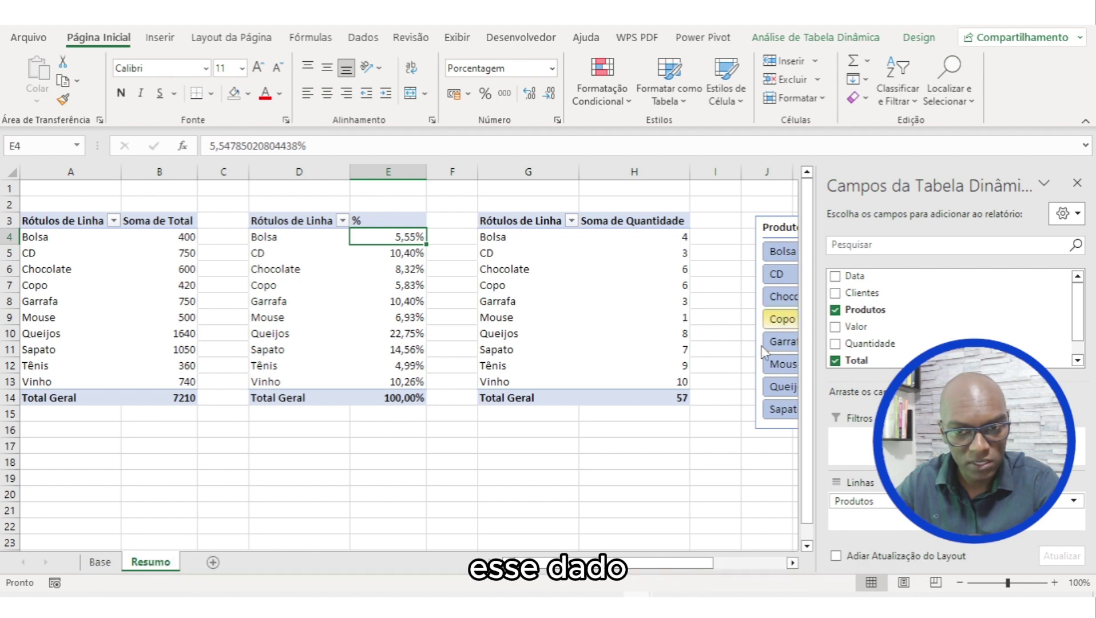
pyautogui.click(1074, 187)
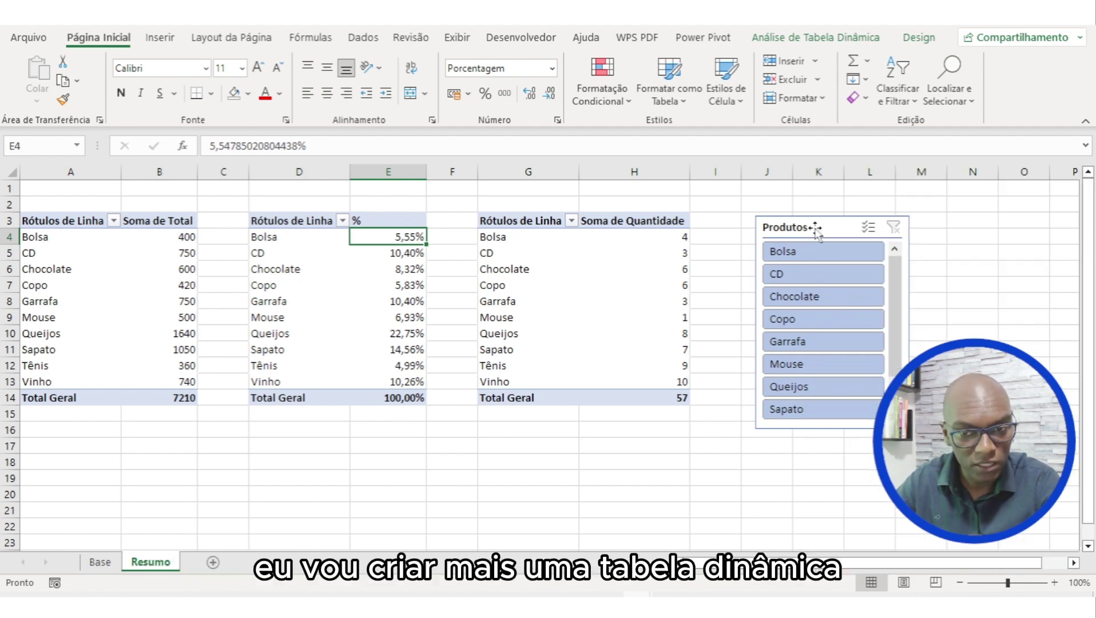
# - Move the Produtos slicer closer to the quantity PivotTable and set its buttons to 10 columns
pyautogui.moveTo(815, 229); pyautogui.dragTo(772, 224)
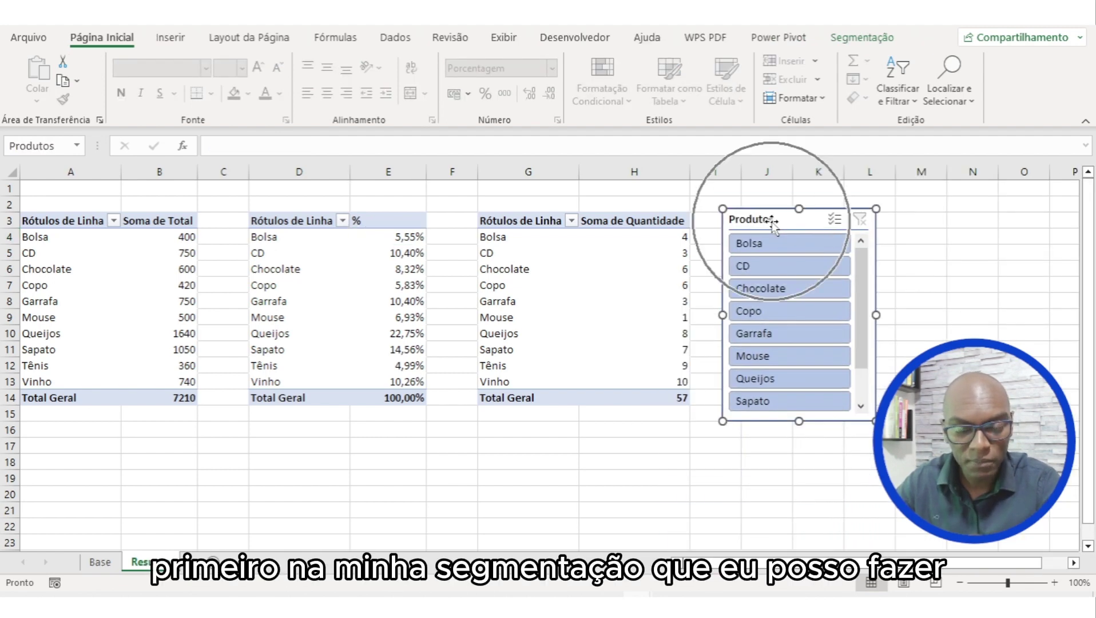
pyautogui.click(857, 36)
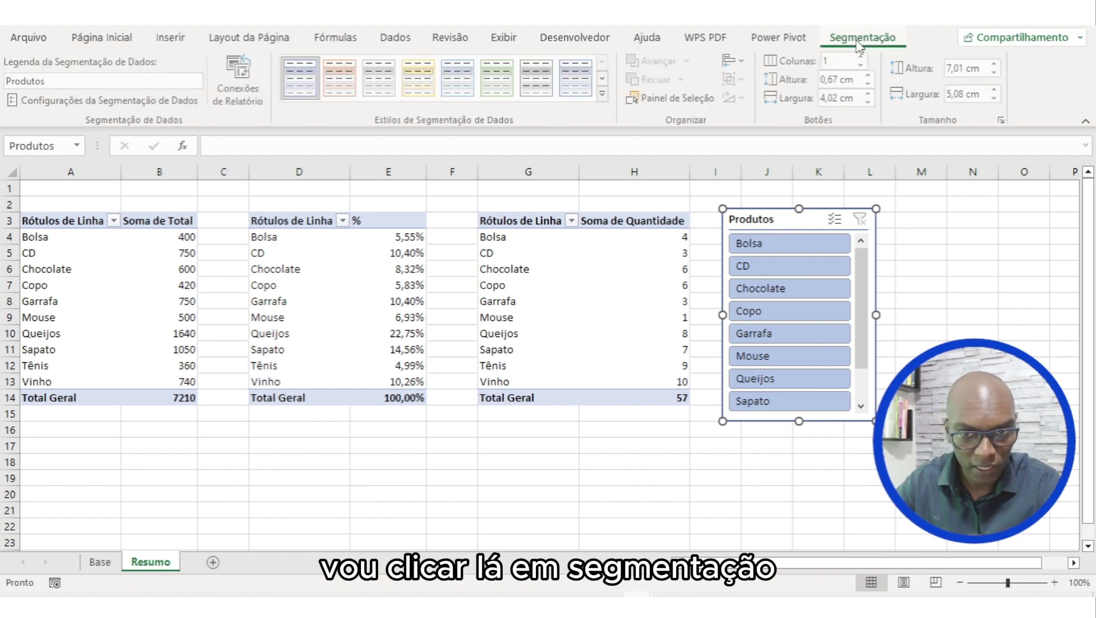
pyautogui.click(863, 57)
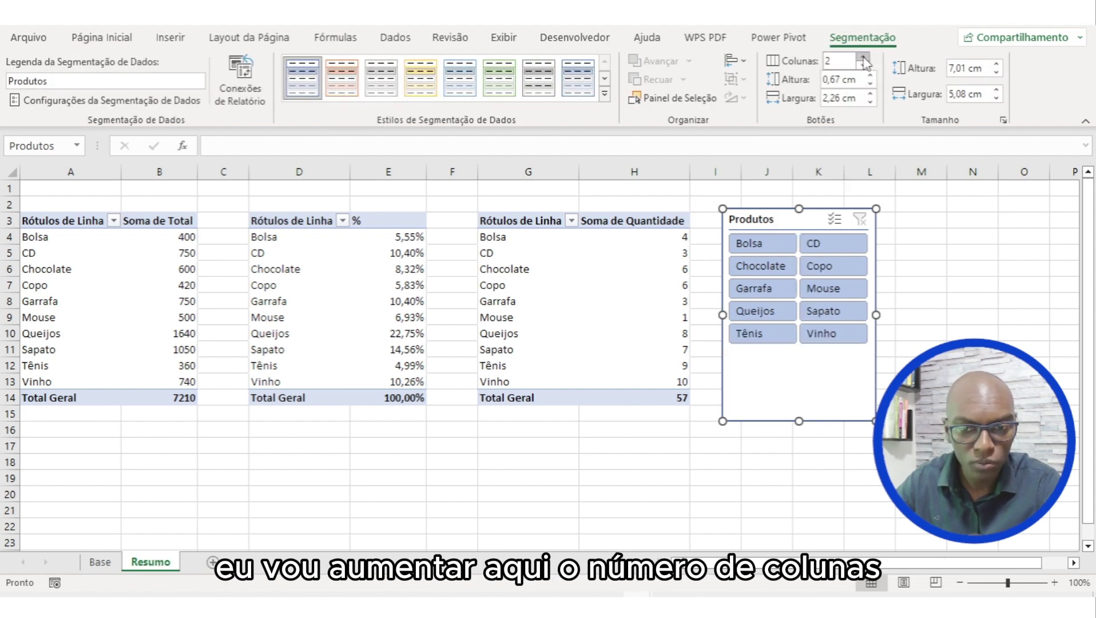
pyautogui.click(864, 58)
pyautogui.click(863, 58)
pyautogui.click(863, 58)
pyautogui.click(863, 57)
pyautogui.click(864, 58)
pyautogui.click(863, 58)
pyautogui.click(864, 58)
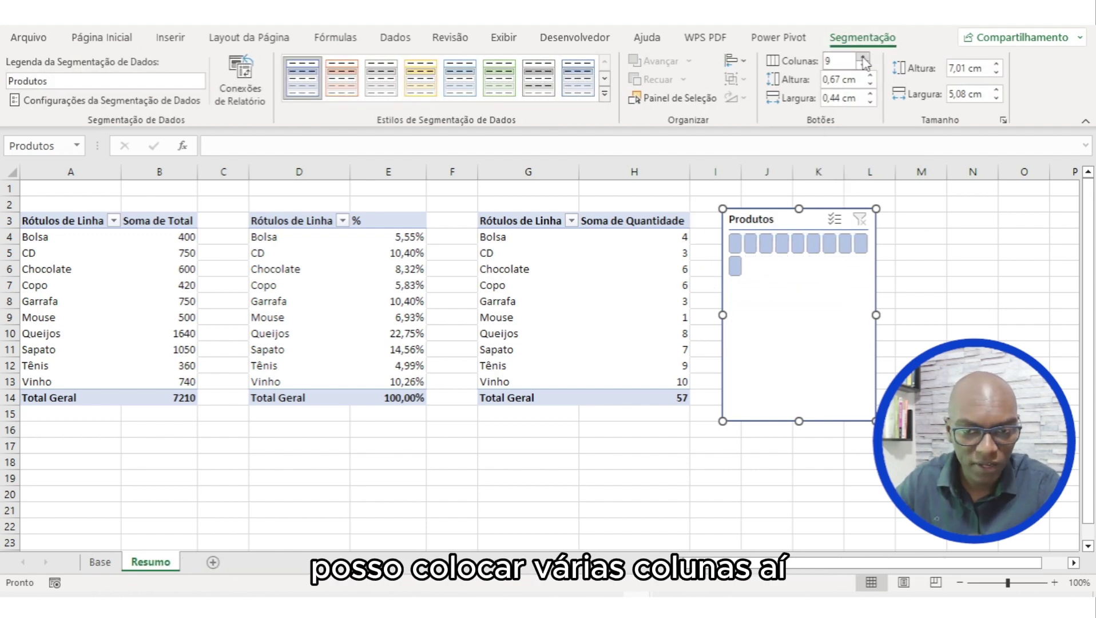
pyautogui.click(864, 57)
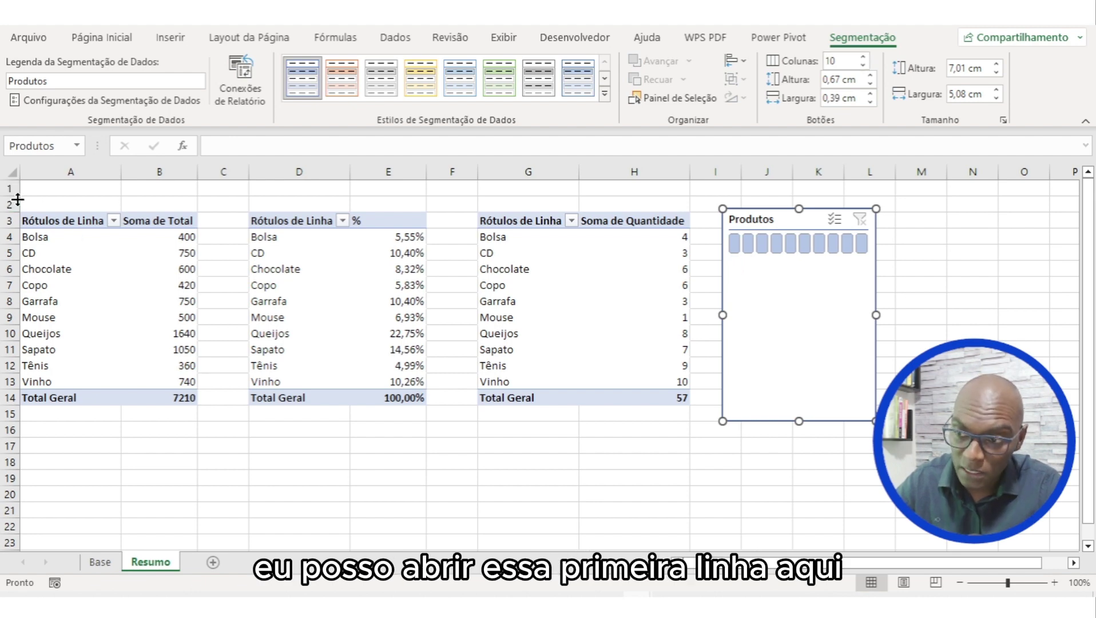
# - Heighten row 1 and place the Produtos slicer there across columns A to H, sized about 22.23 cm wide and 2.01 cm high
pyautogui.moveTo(17, 198); pyautogui.dragTo(15, 275)
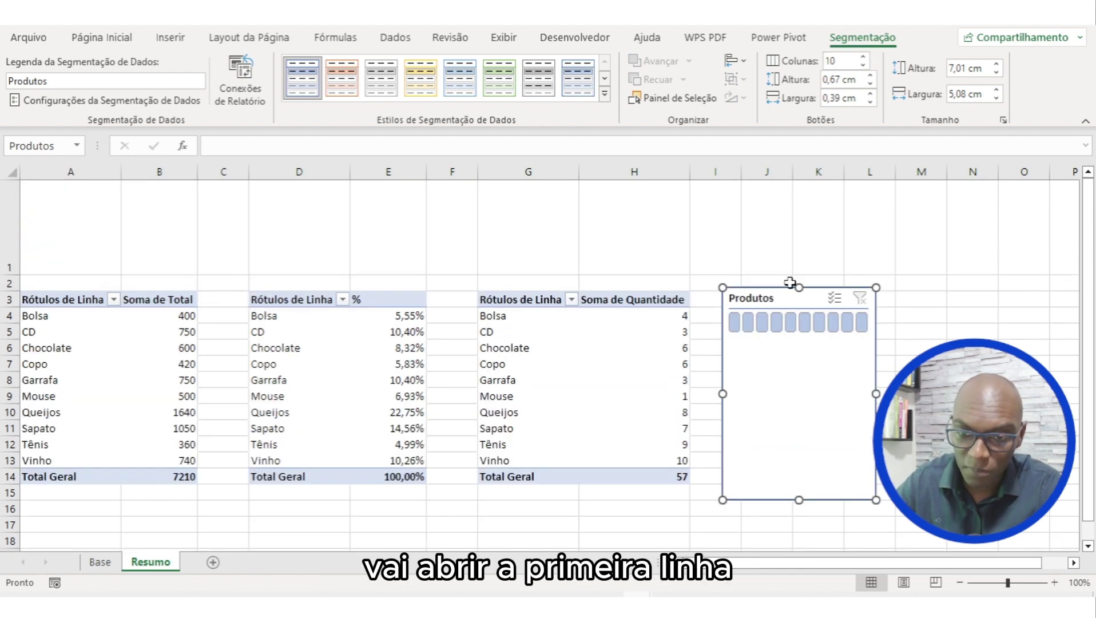
pyautogui.moveTo(783, 298); pyautogui.dragTo(87, 201)
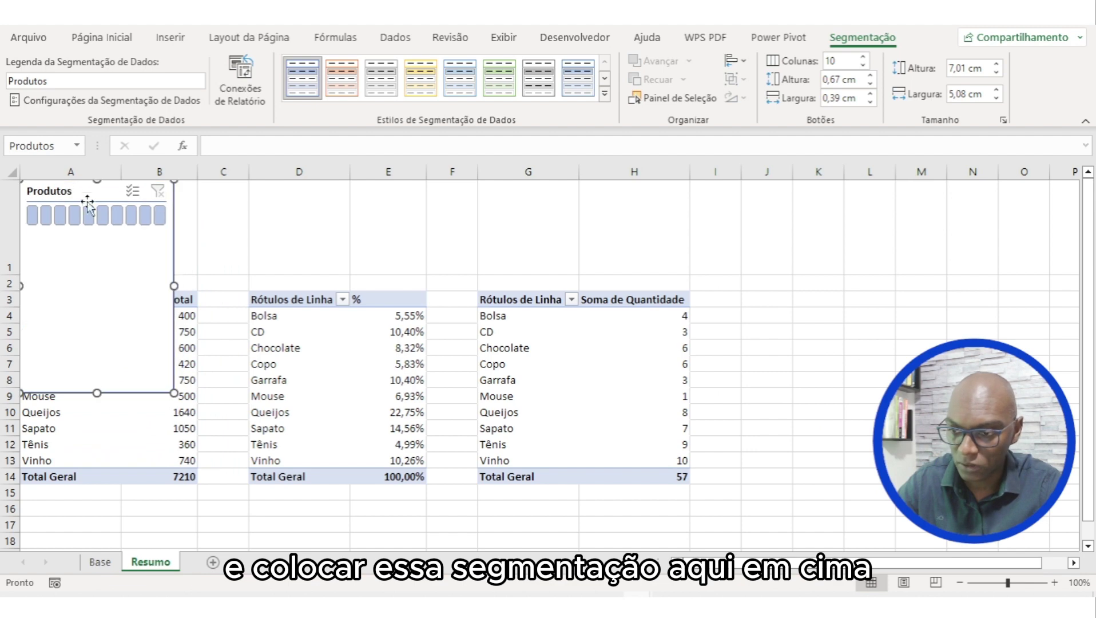
pyautogui.moveTo(174, 282); pyautogui.dragTo(694, 251)
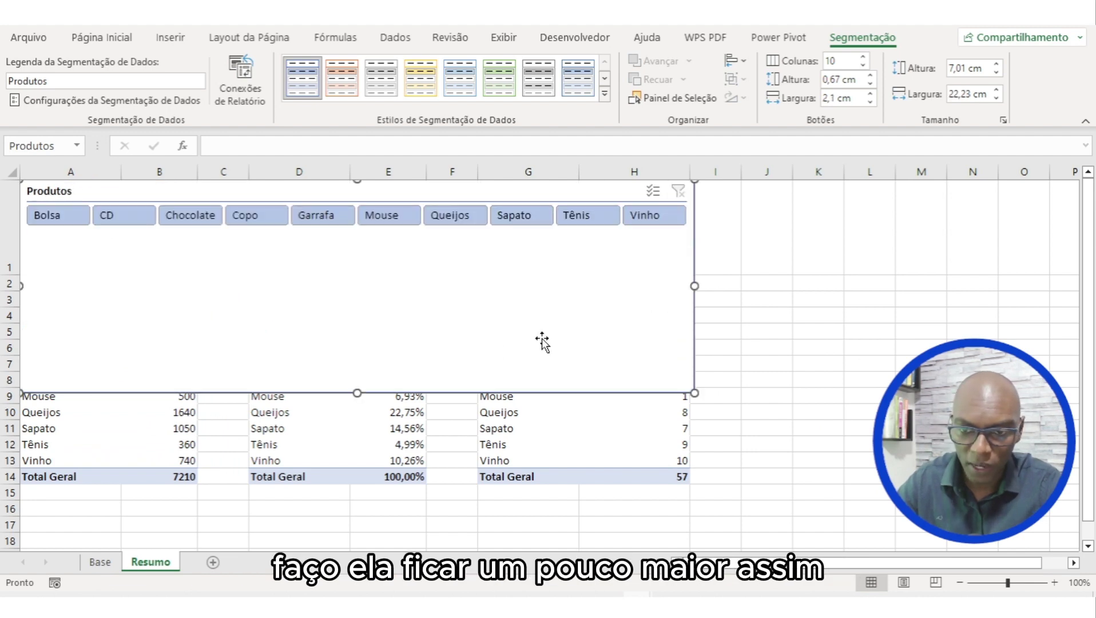
pyautogui.moveTo(357, 393); pyautogui.dragTo(330, 241)
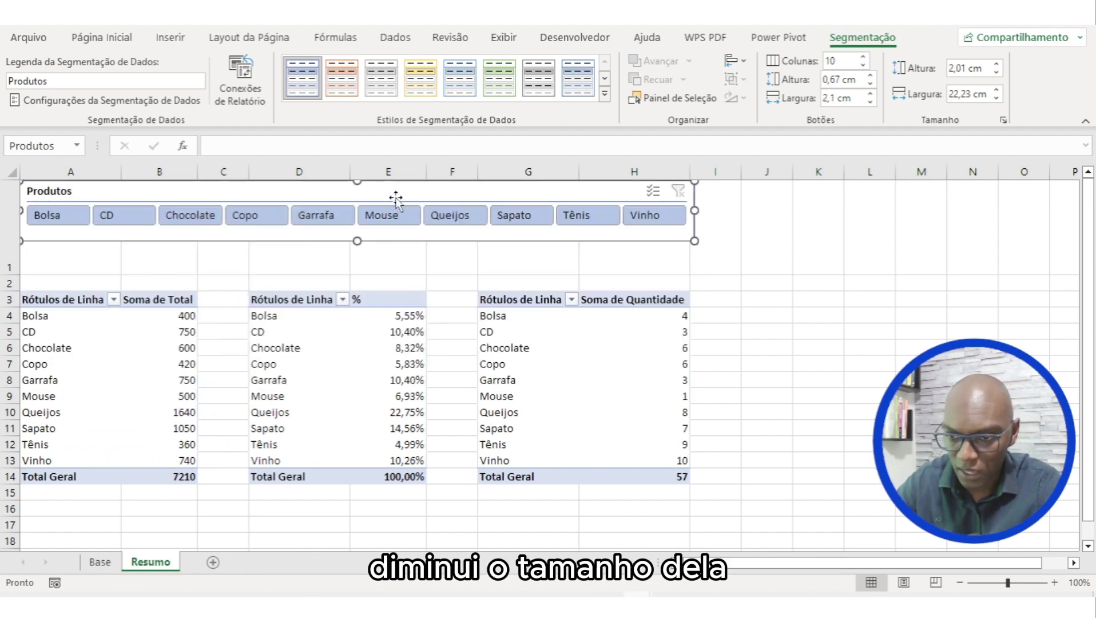
pyautogui.press('Escape')
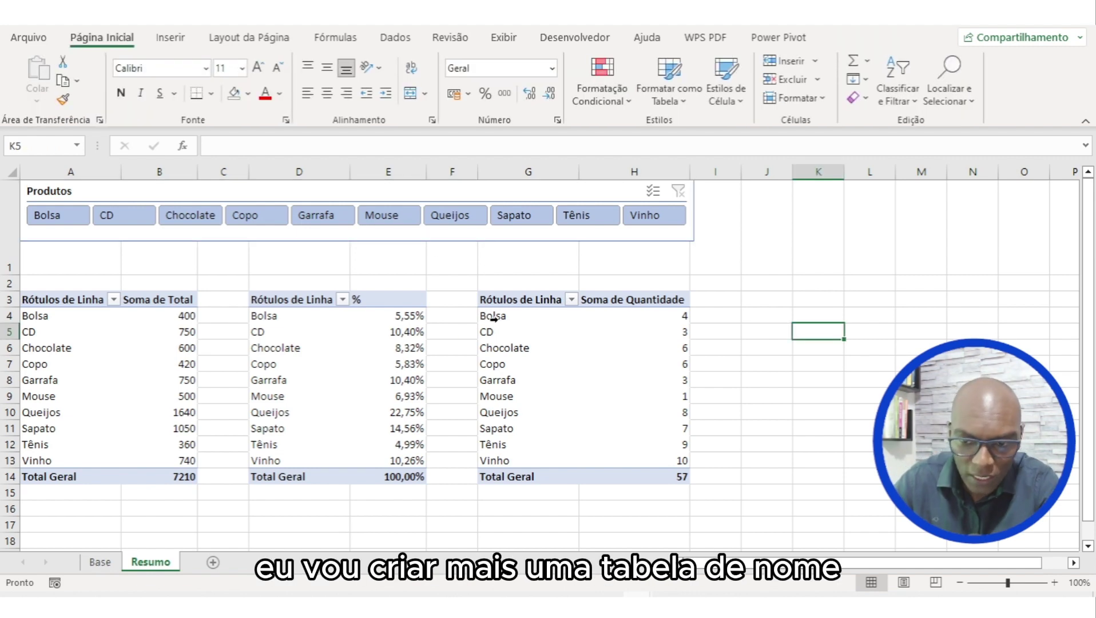
# - Copy the quantity PivotTable to J3 and autofit the widths of columns K and J
pyautogui.moveTo(502, 299); pyautogui.dragTo(661, 481)
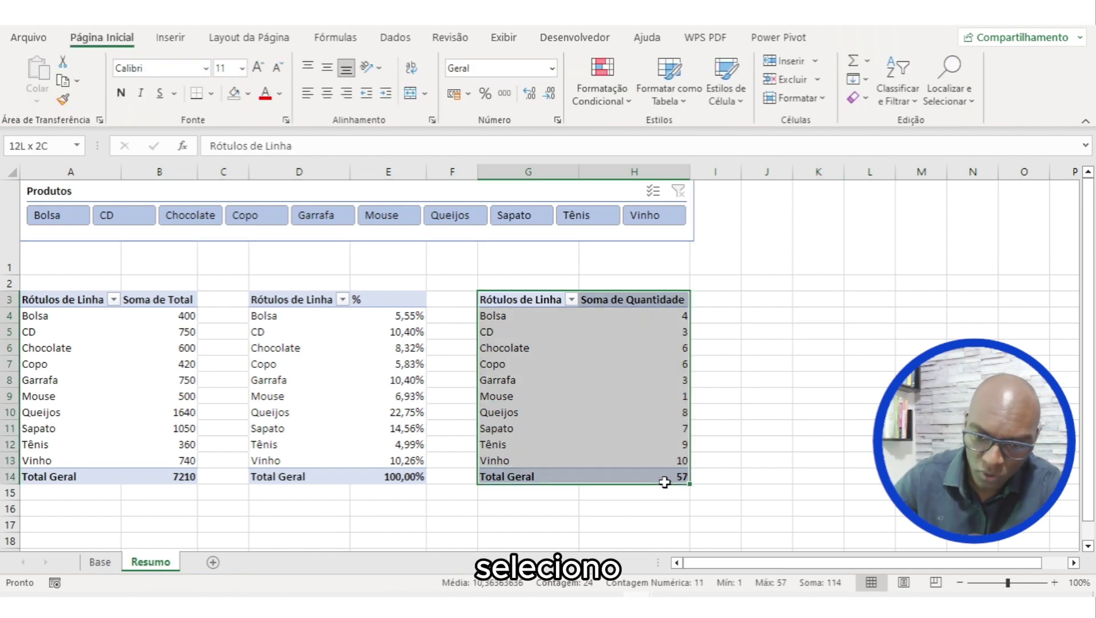
pyautogui.hotkey('ctrl', 'c')
pyautogui.click(790, 299)
pyautogui.press('Return')
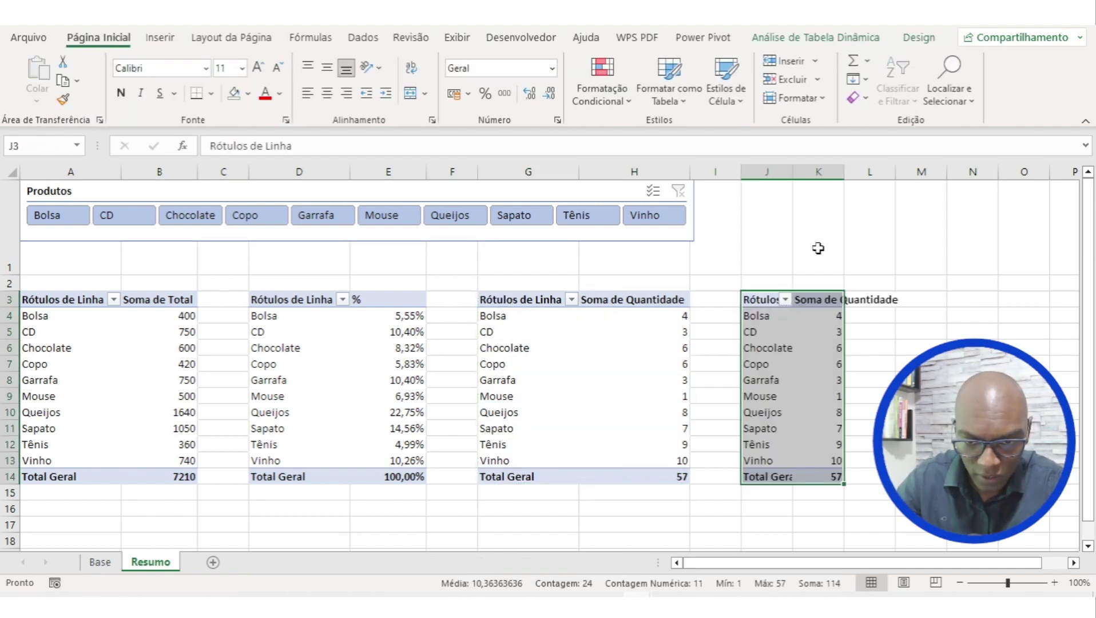
pyautogui.doubleClick(841, 172)
pyautogui.click(861, 342)
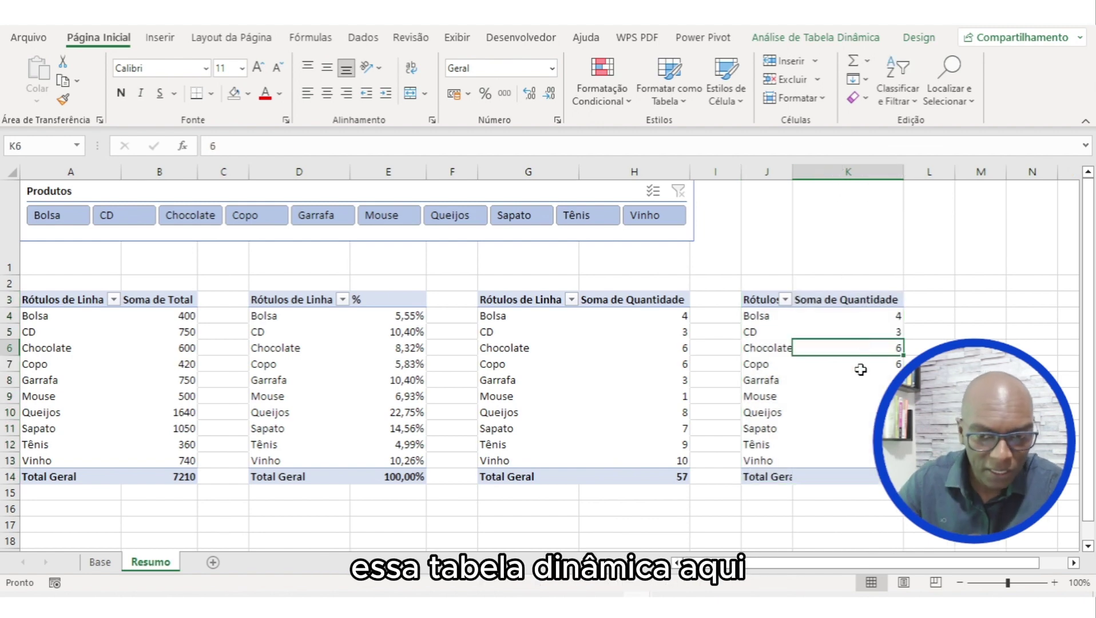
pyautogui.doubleClick(792, 172)
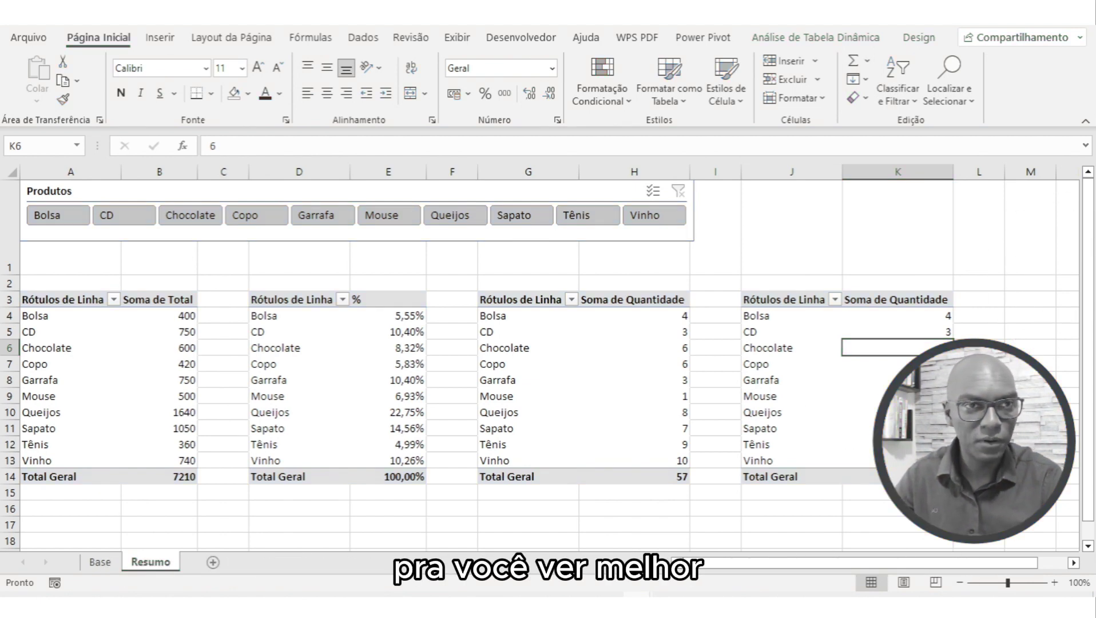
# - Show the field list for the copied PivotTable at J3 and remove Produtos from its rows
pyautogui.click(1073, 562)
pyautogui.click(1073, 562)
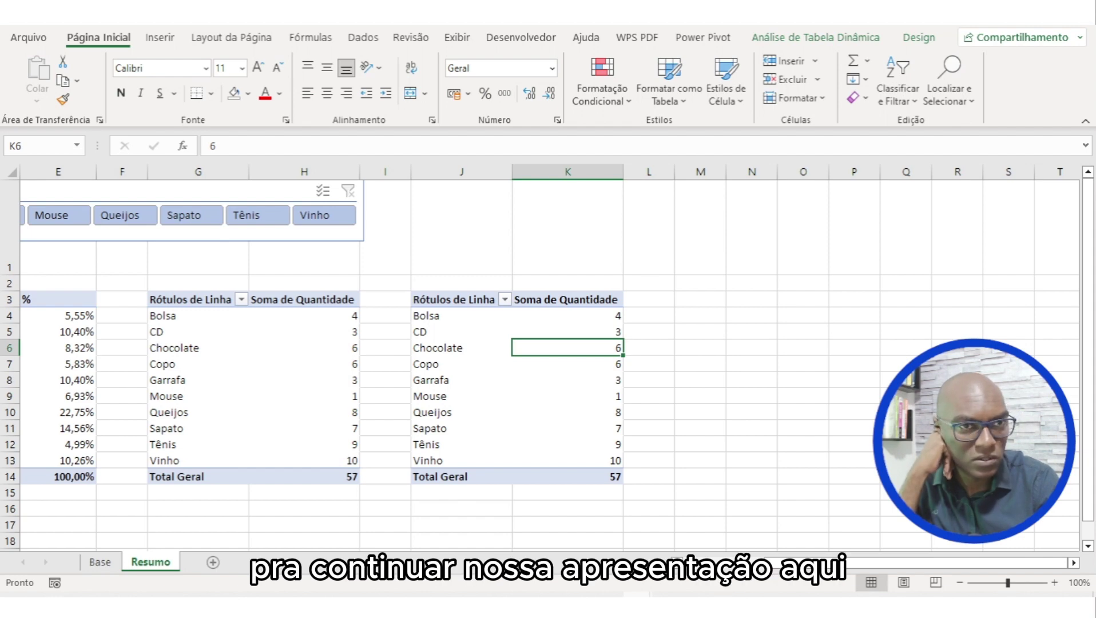
pyautogui.rightClick(518, 384)
pyautogui.click(557, 372)
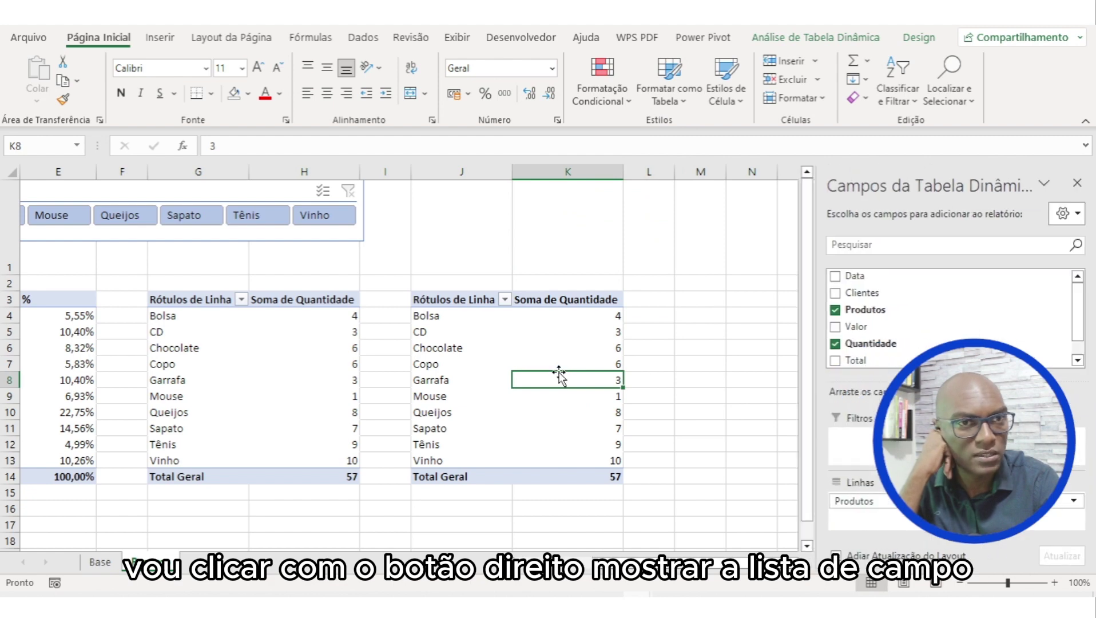
pyautogui.press('Up')
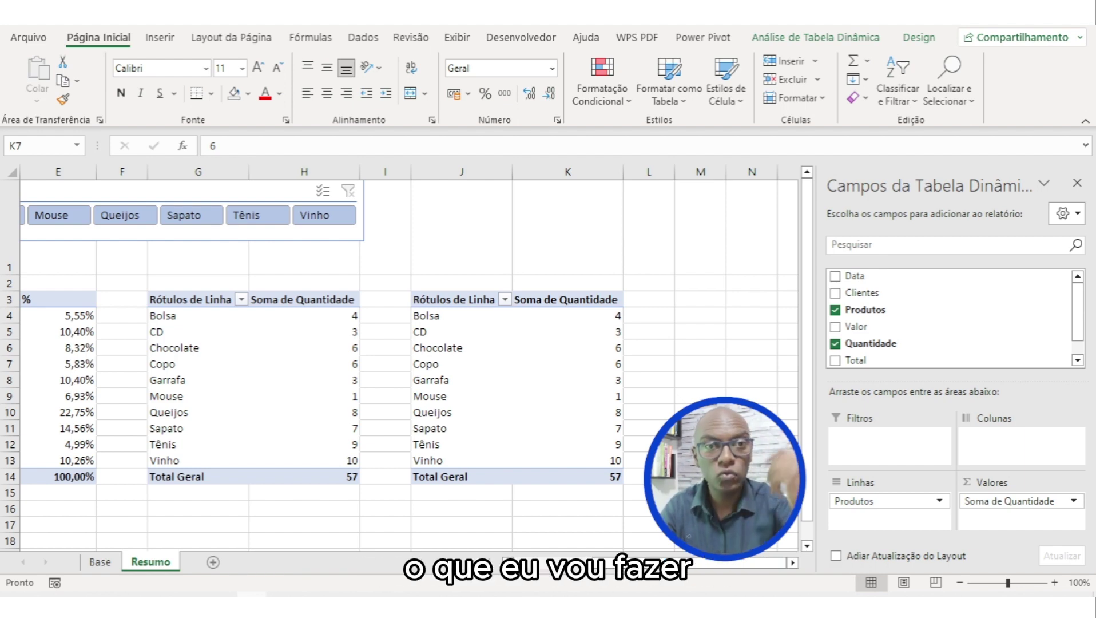
pyautogui.click(888, 502)
pyautogui.click(917, 465)
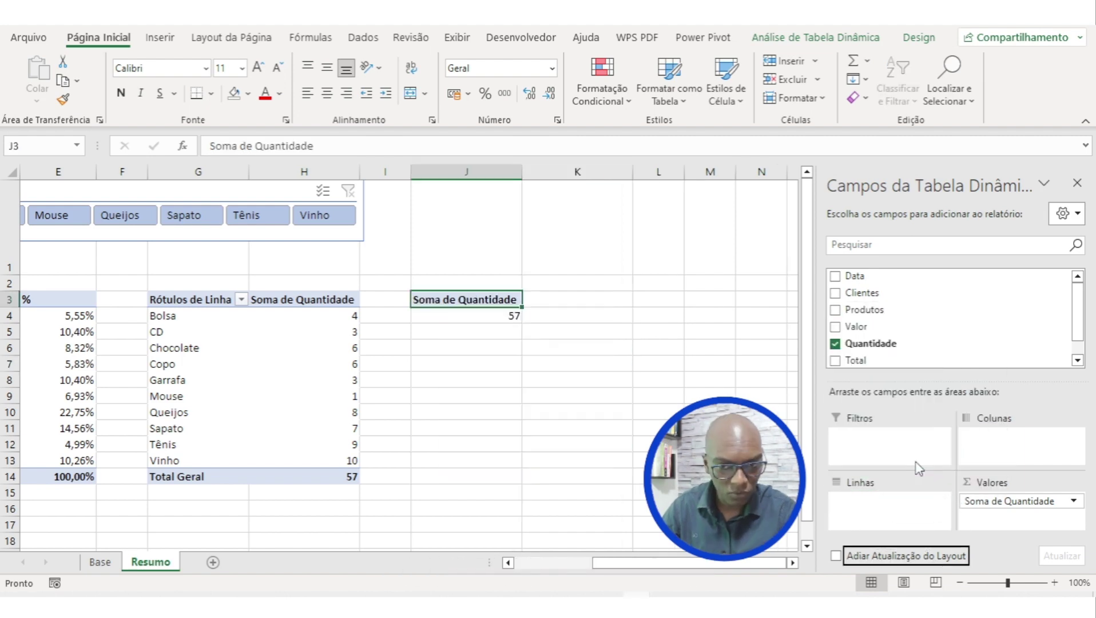
# - Replace Soma de Quantidade with the Total field as the value of the J3 PivotTable, then hide the field list
pyautogui.click(1040, 505)
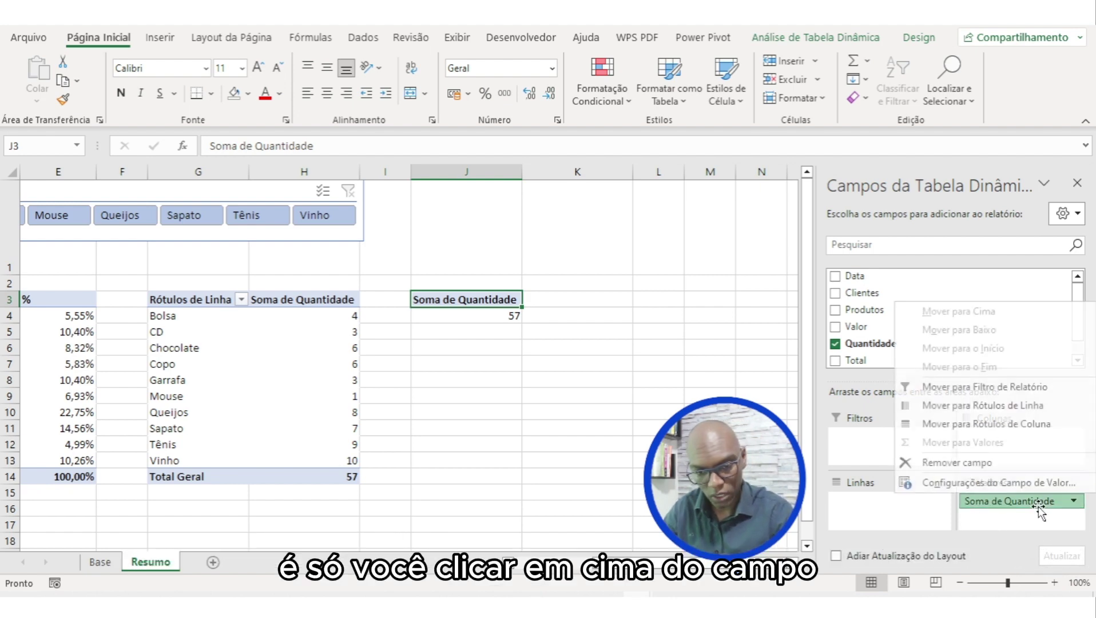
pyautogui.click(996, 466)
pyautogui.scroll(-3, 524, 355)
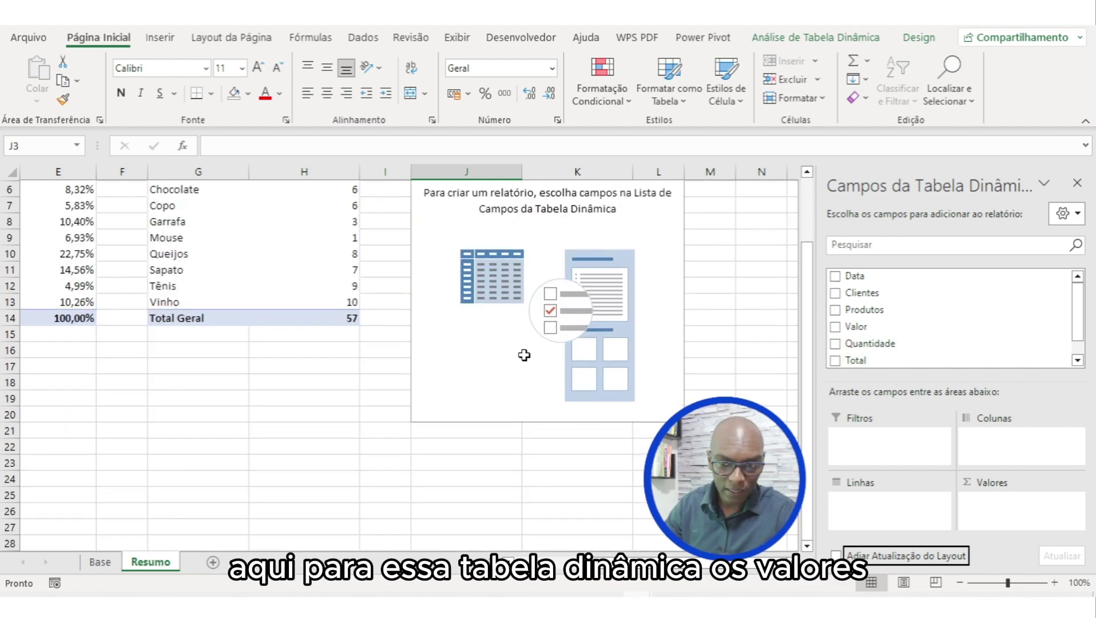
pyautogui.scroll(3, 524, 355)
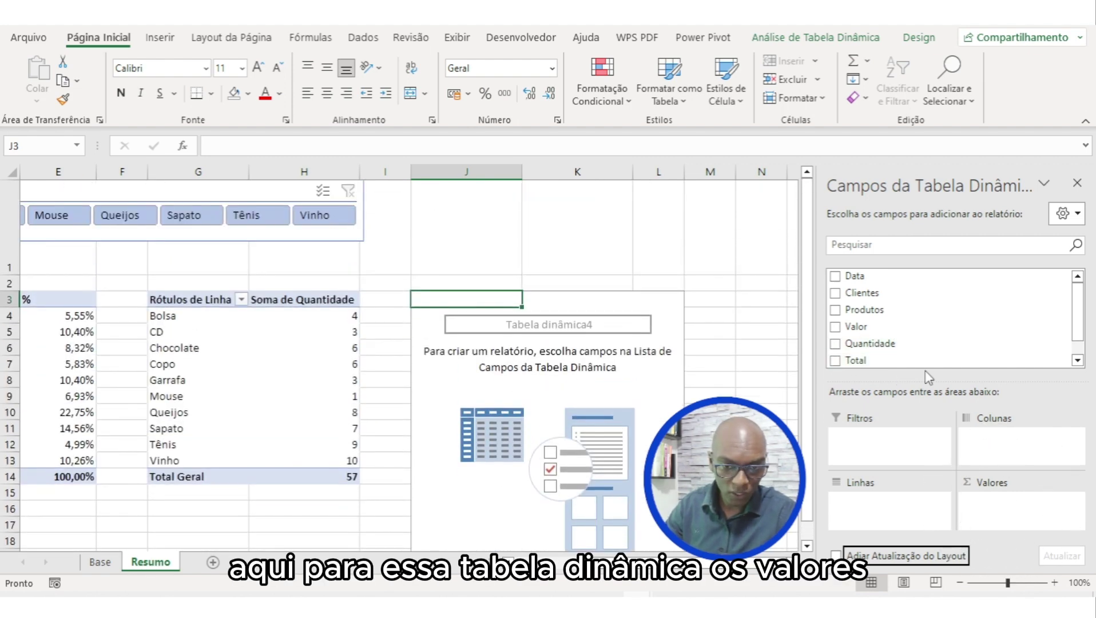
pyautogui.scroll(-1, 915, 354)
pyautogui.moveTo(855, 339); pyautogui.dragTo(1024, 518)
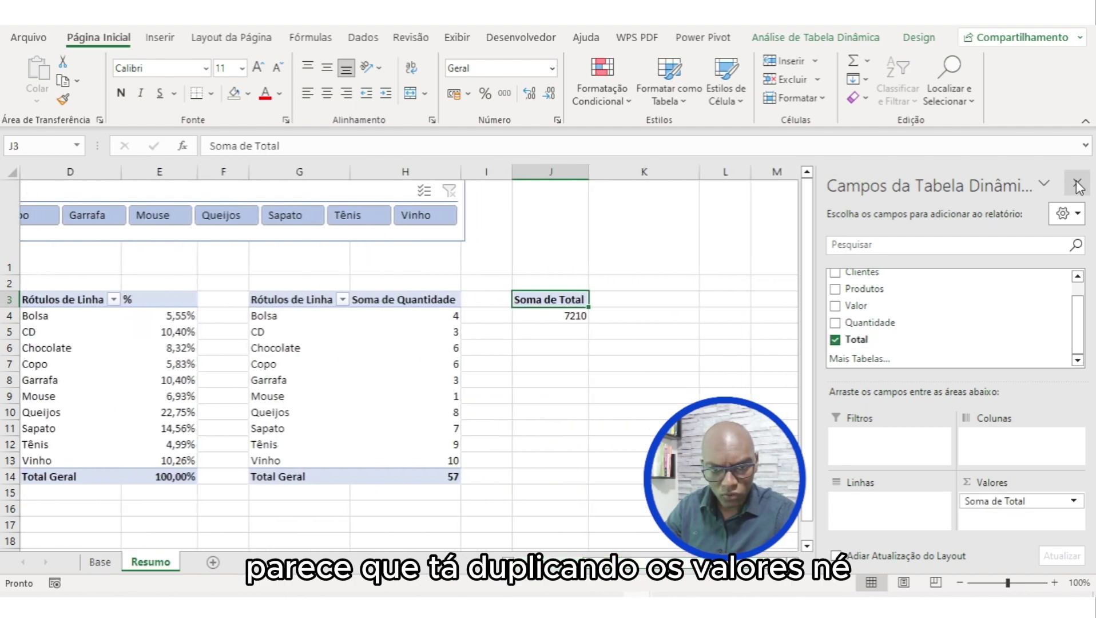
pyautogui.click(1077, 183)
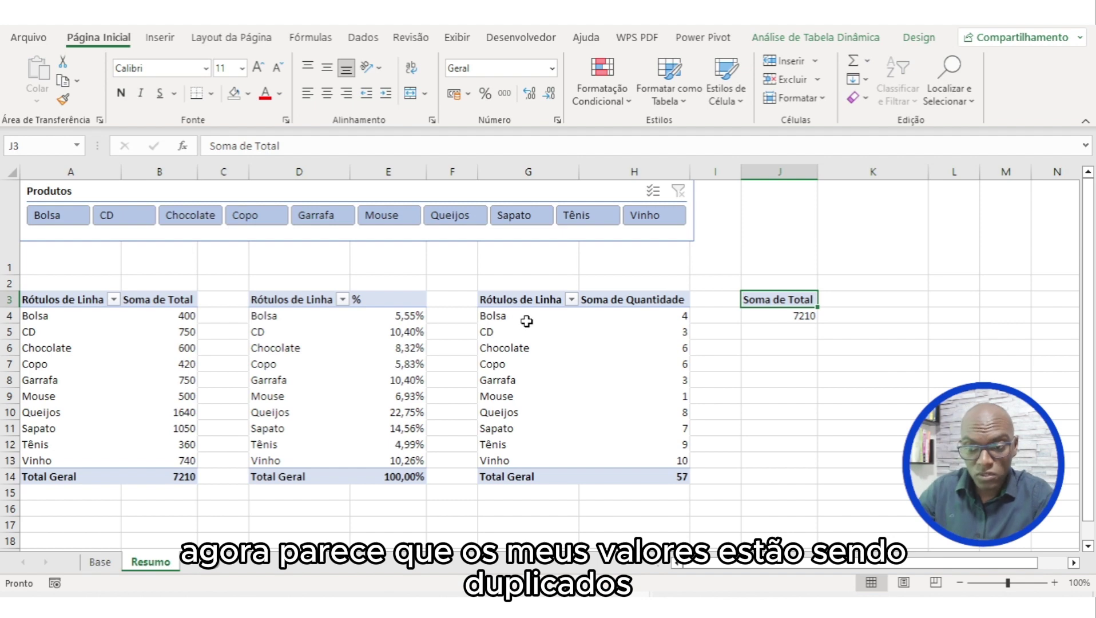
# - Test the Produtos slicer on the four PivotTables with Bolsa, Vinho, Queijos and Garrafa, then clear the filter
pyautogui.click(47, 215)
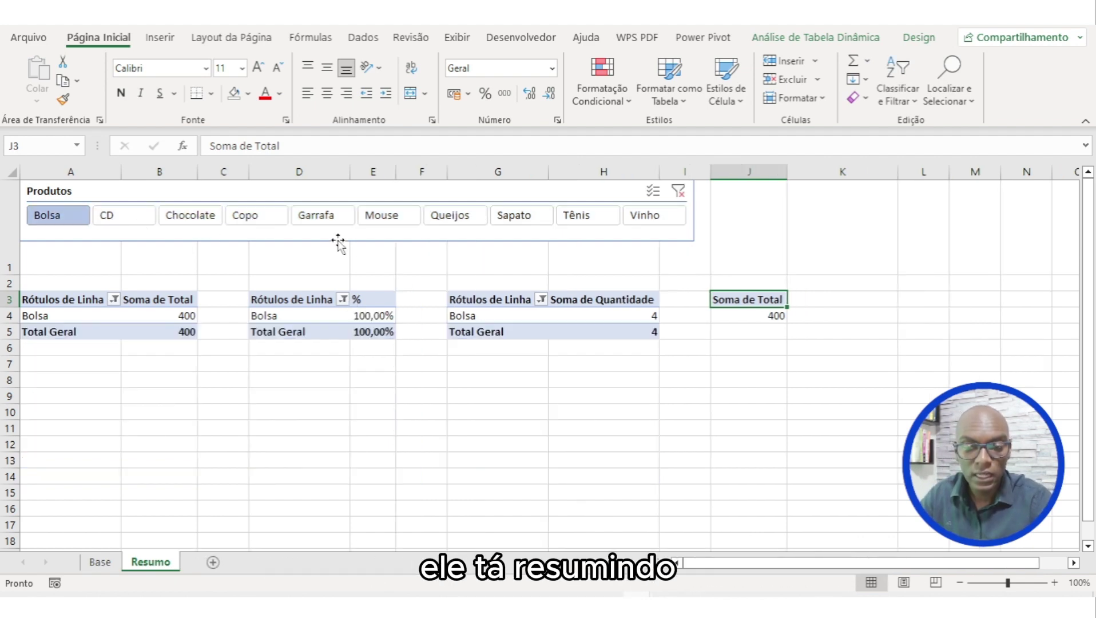
pyautogui.click(675, 217)
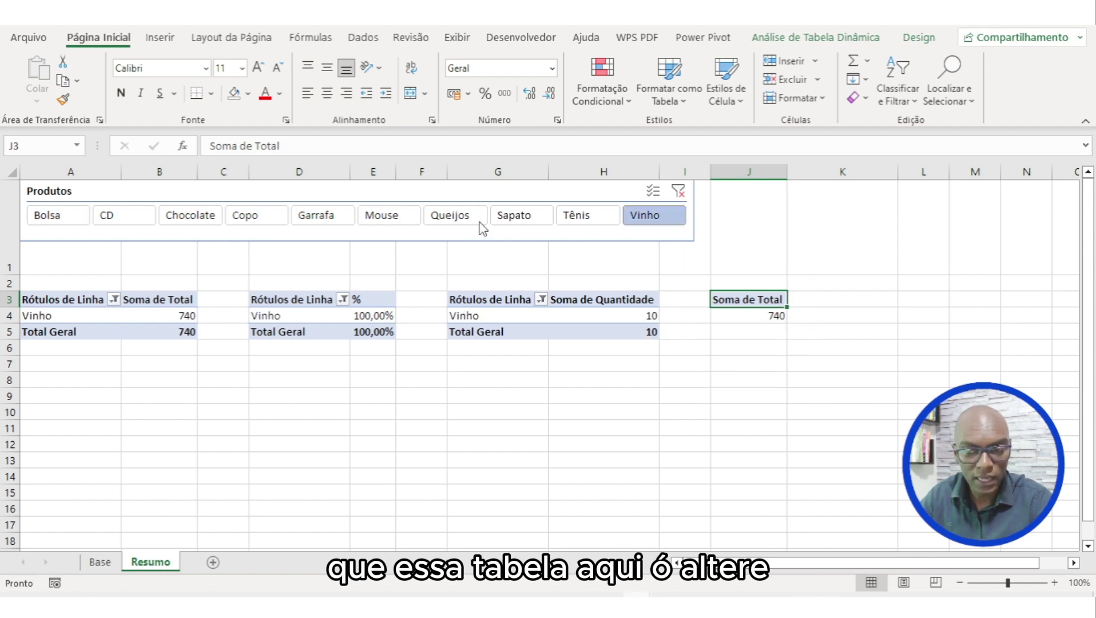
pyautogui.click(451, 218)
pyautogui.click(301, 221)
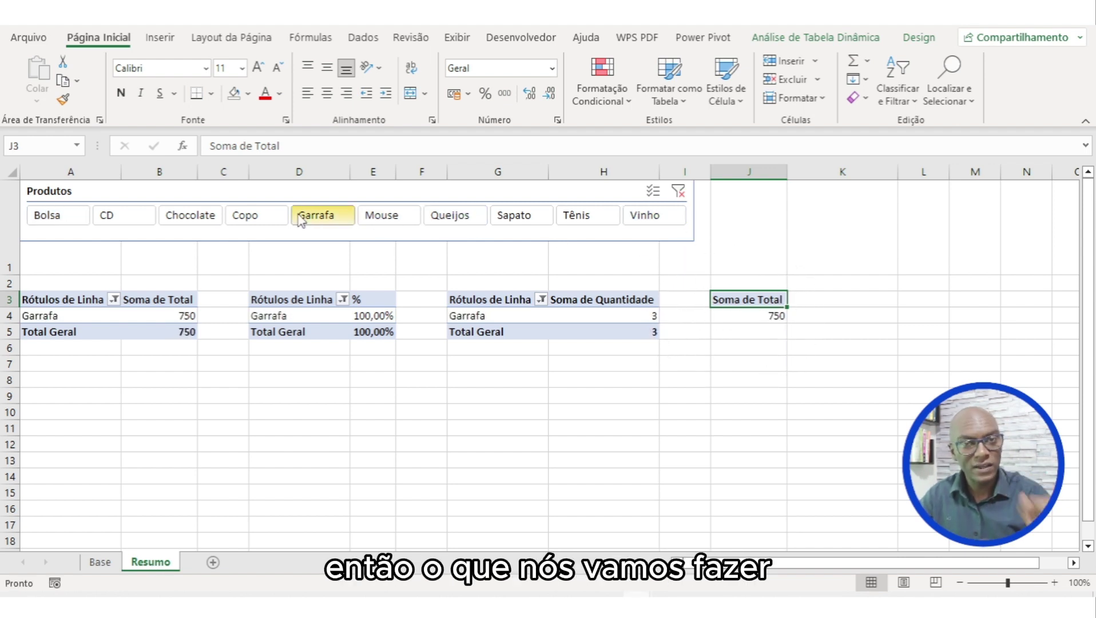
pyautogui.click(678, 191)
# - Rename the Soma de Total PivotTable in column J as apoio
pyautogui.click(746, 315)
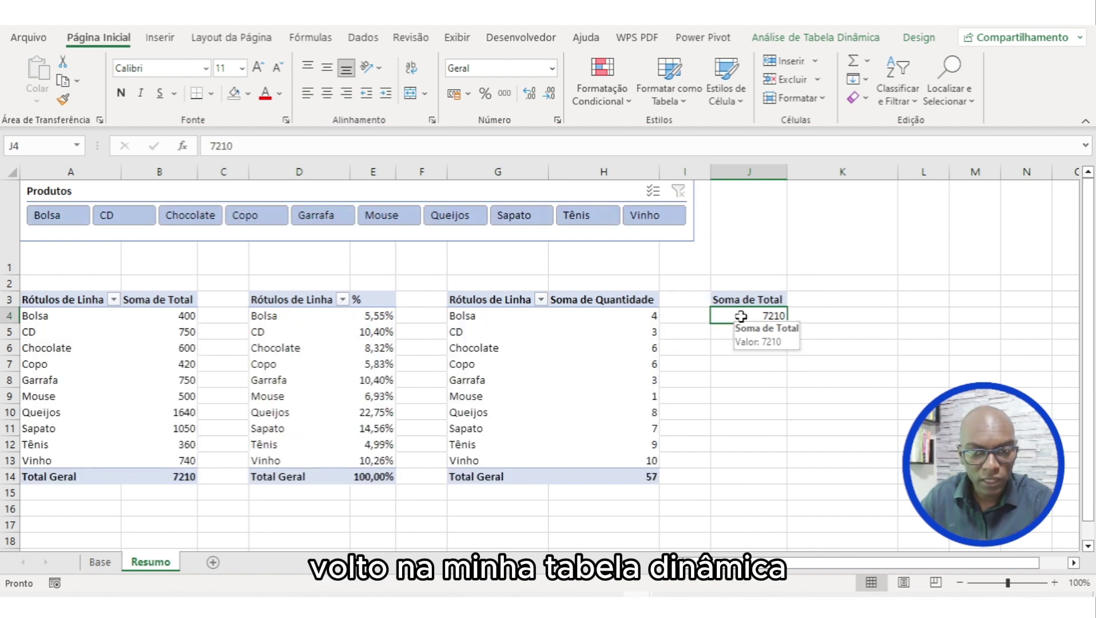
pyautogui.click(818, 39)
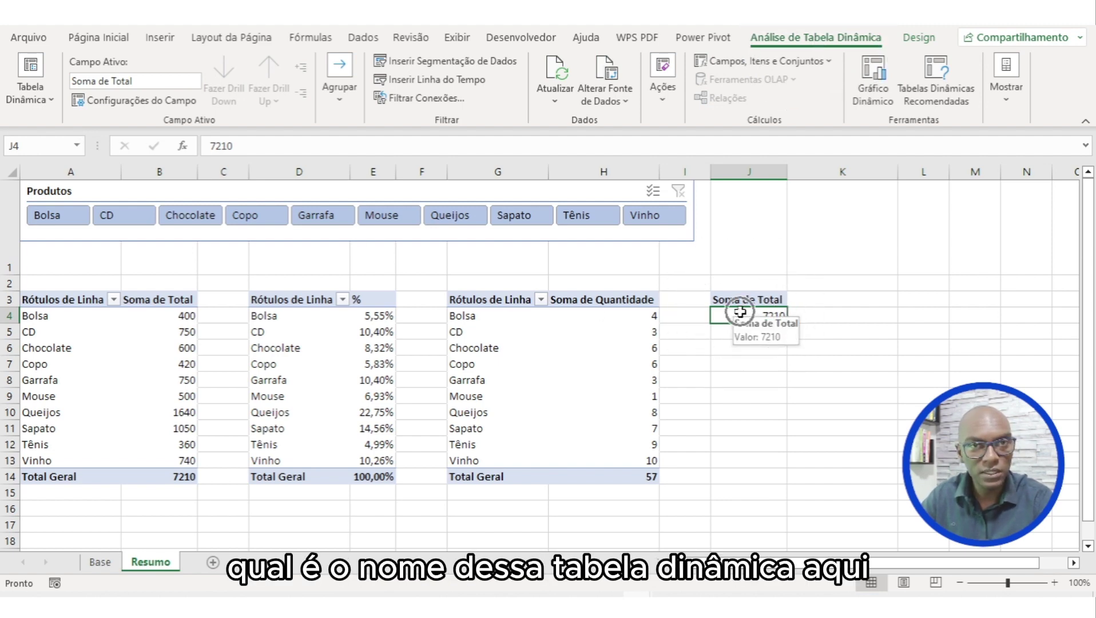
pyautogui.click(43, 103)
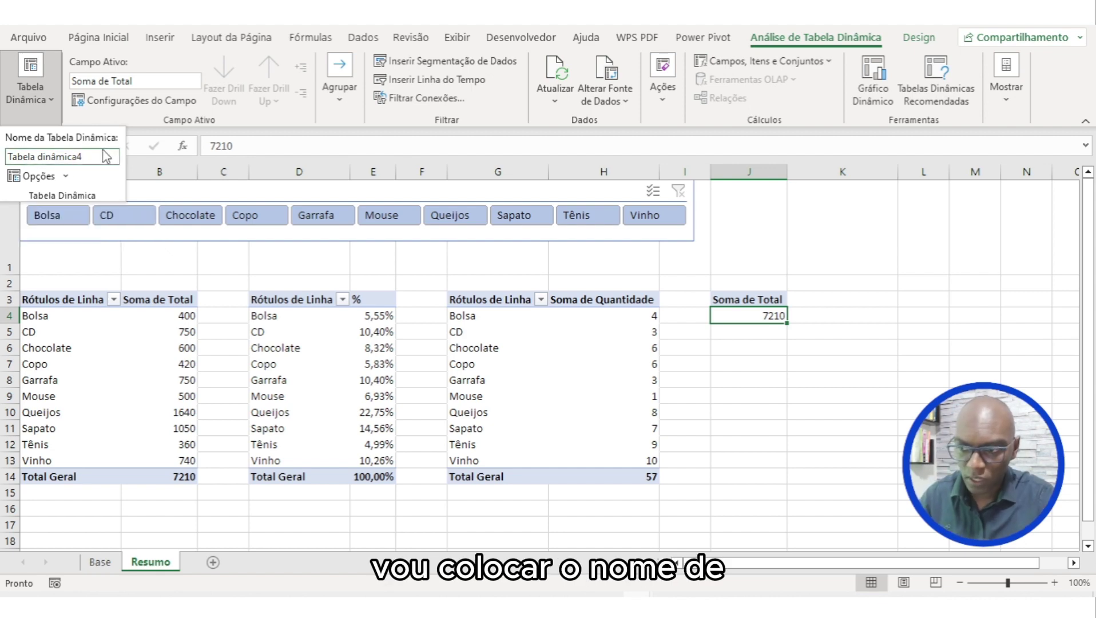
pyautogui.click(105, 156)
pyautogui.press('BackSpace')
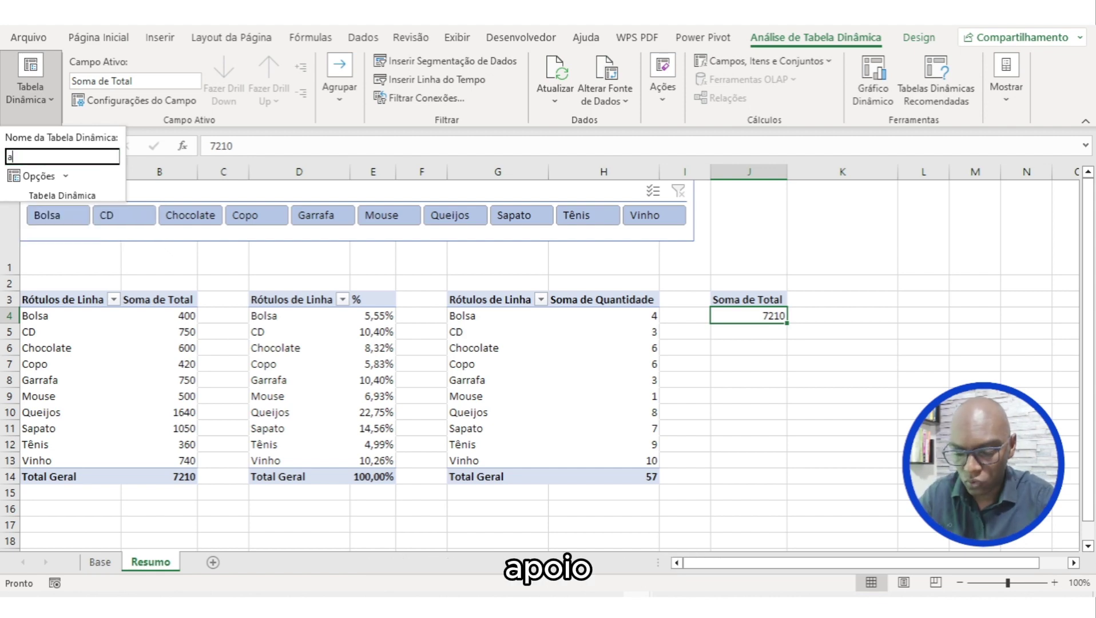
pyautogui.press('Return')
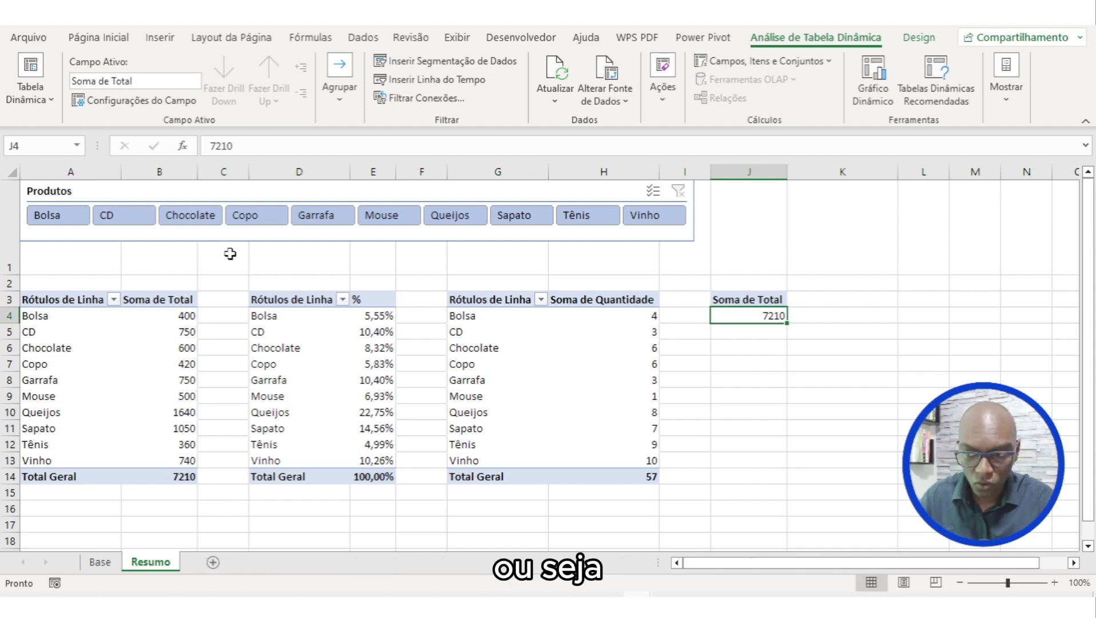
# - Test the Produtos slicer on the four PivotTables with Copo, Mouse and Sapato, then clear the filter
pyautogui.click(258, 215)
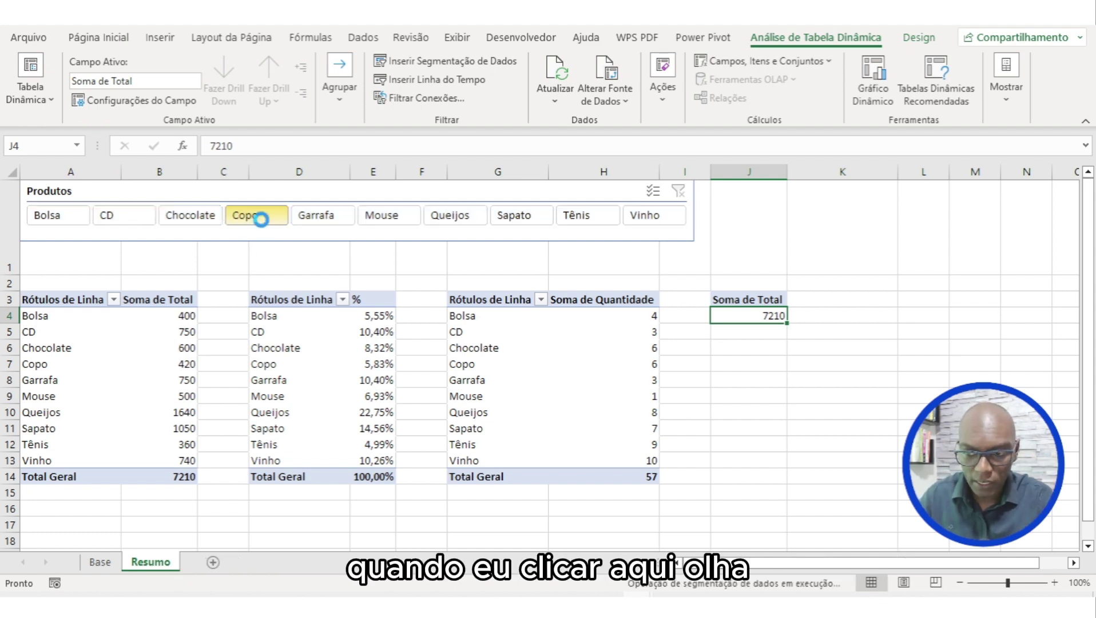
pyautogui.click(382, 216)
pyautogui.click(538, 220)
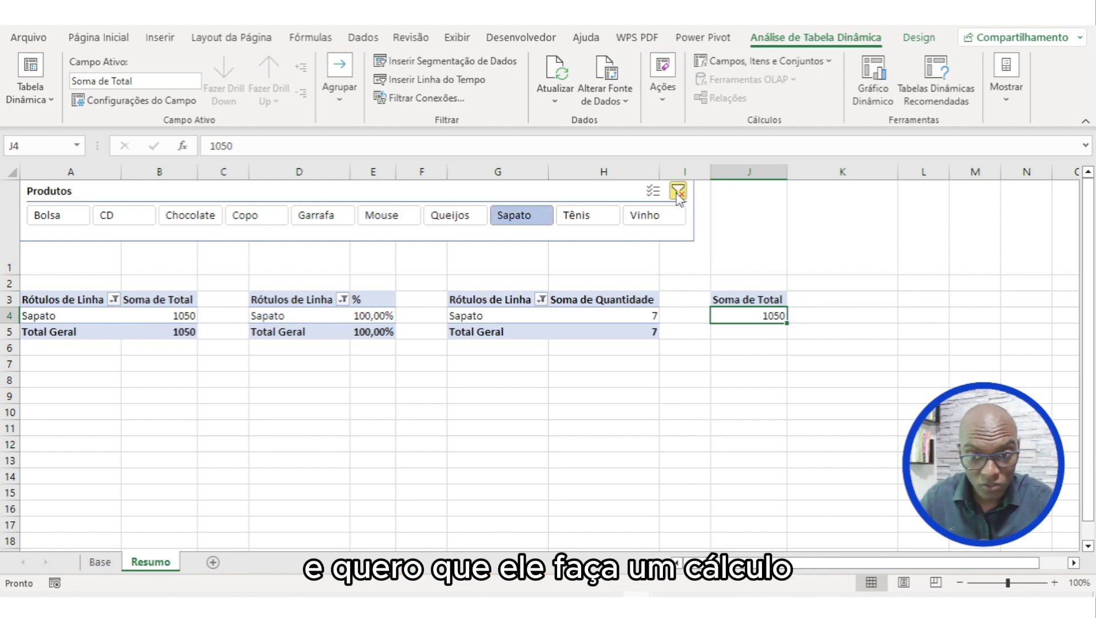
pyautogui.click(678, 192)
# - Disconnect the apoio PivotTable from the Produtos slicer in its report connections
pyautogui.click(355, 193)
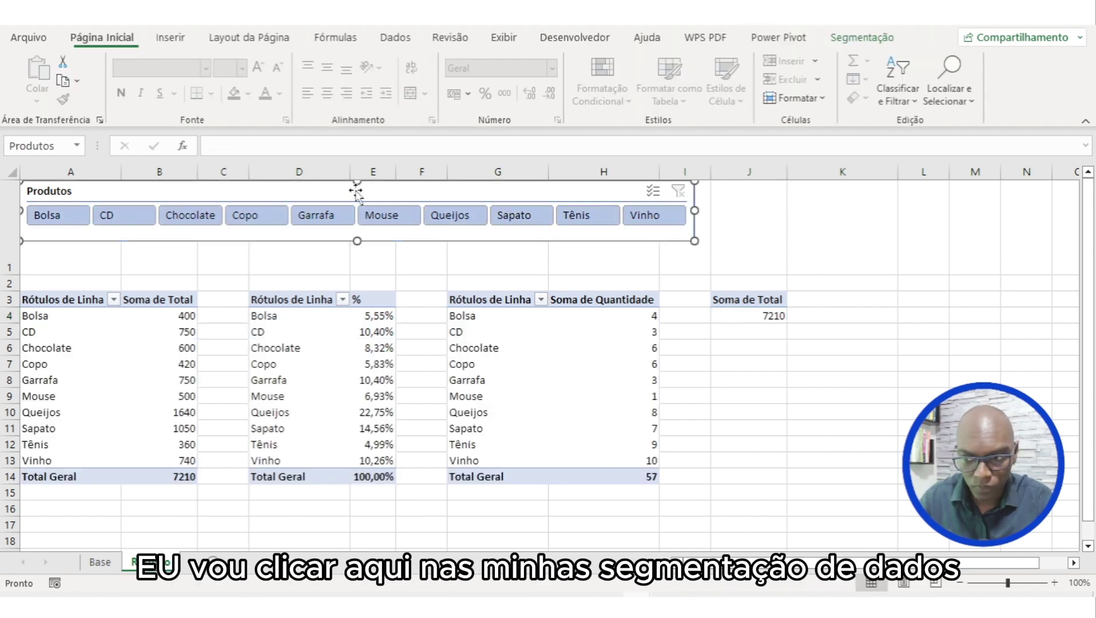
pyautogui.click(358, 194)
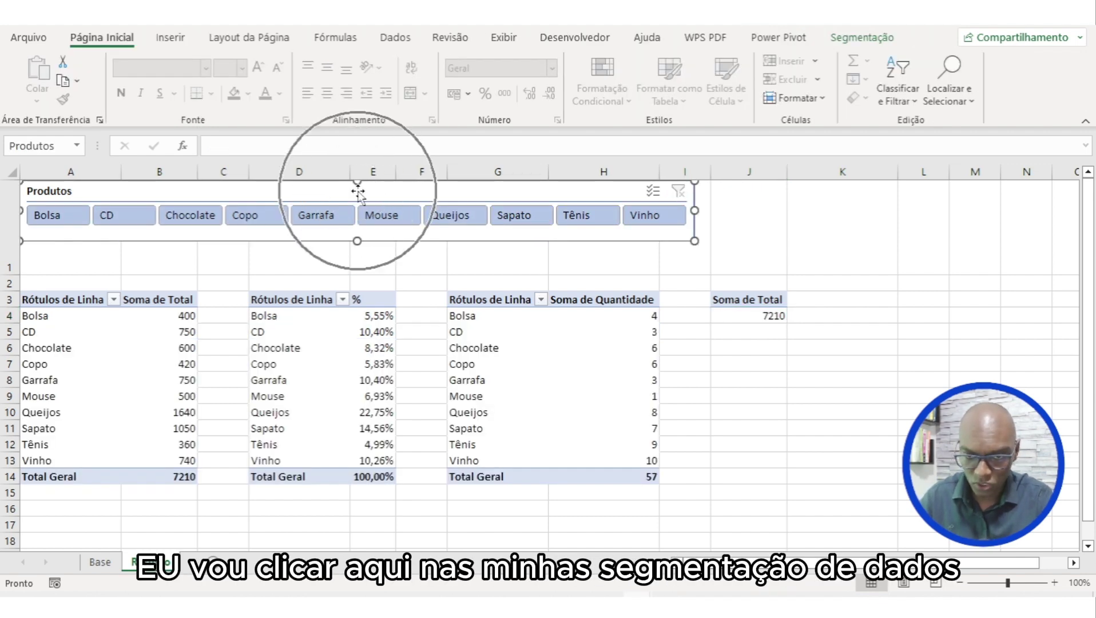
pyautogui.click(861, 37)
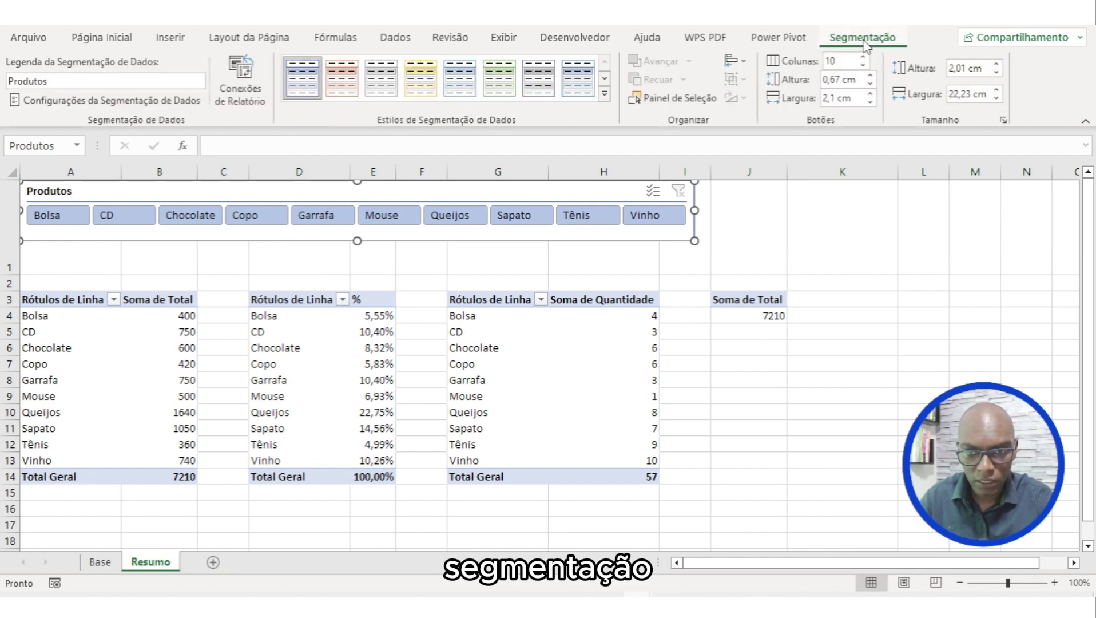
pyautogui.click(241, 89)
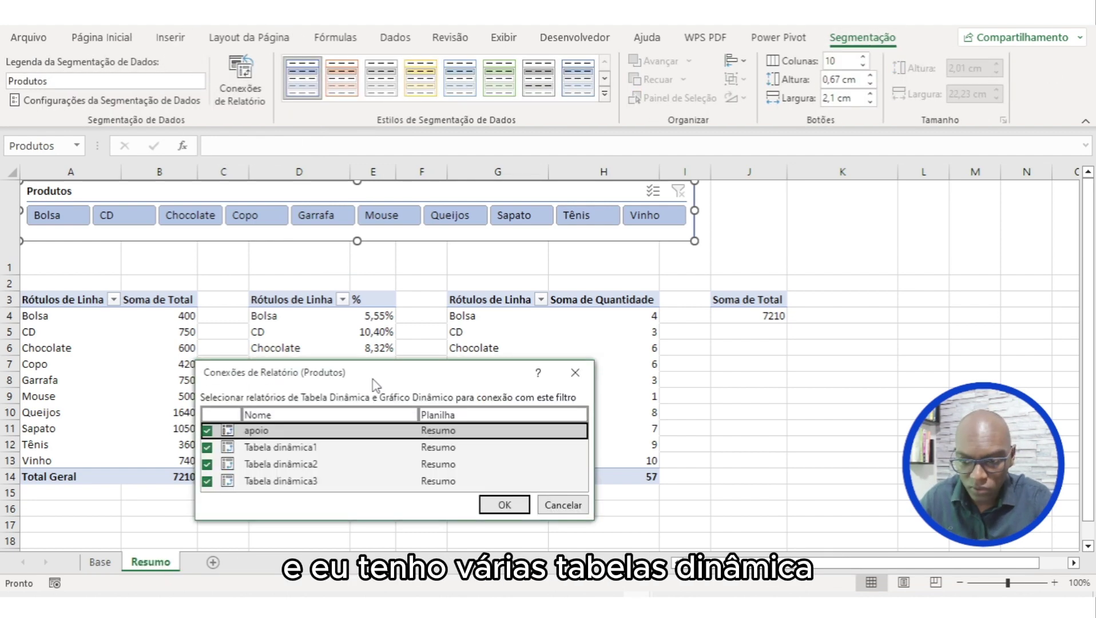
pyautogui.moveTo(375, 380); pyautogui.dragTo(408, 276)
pyautogui.moveTo(427, 420); pyautogui.dragTo(428, 451)
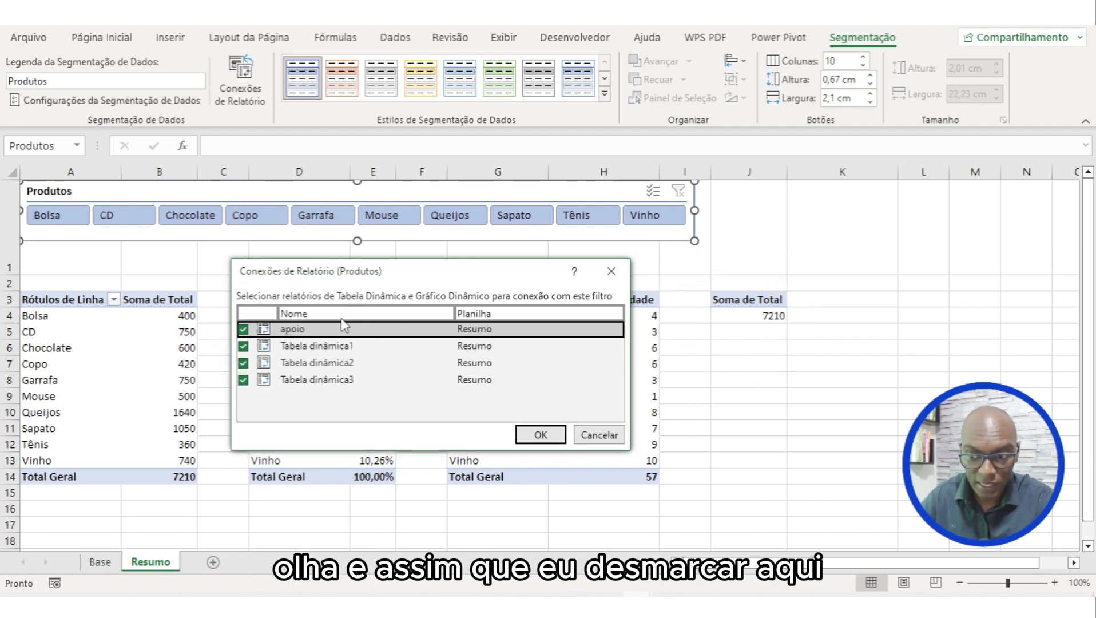
pyautogui.click(243, 329)
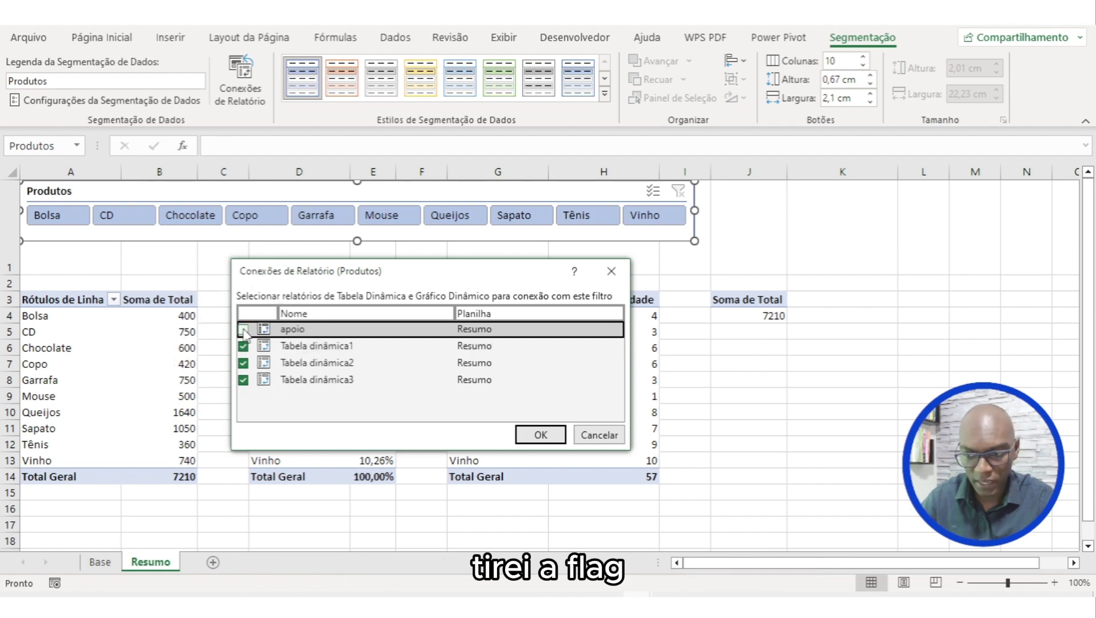
pyautogui.click(538, 434)
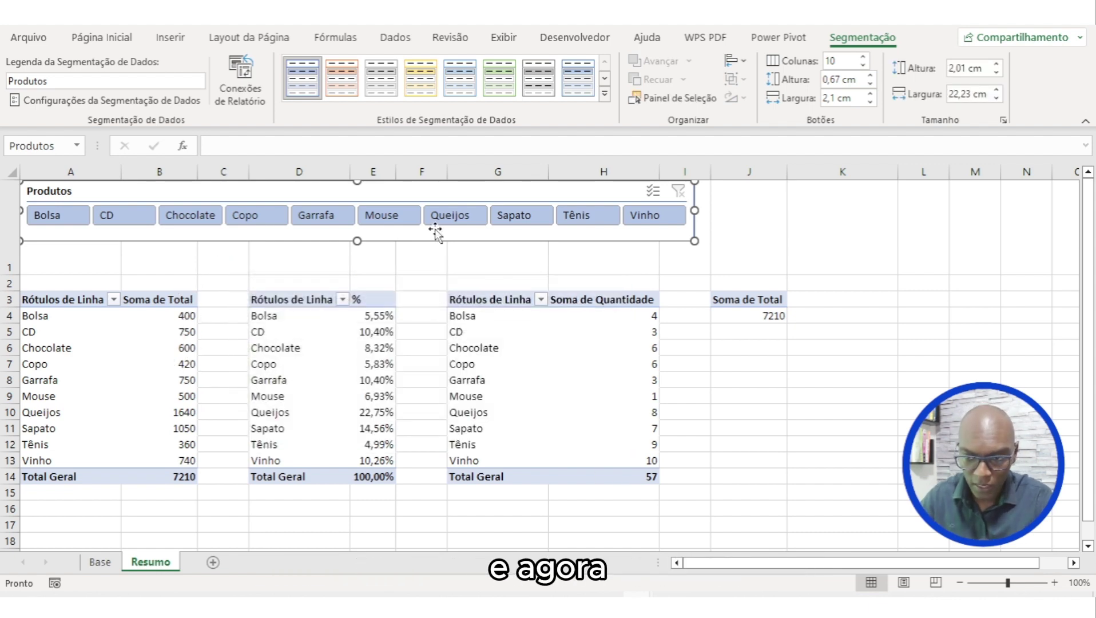
# - Filter the Produtos slicer by Garrafa to check the apoio total in J4, then clear the filter
pyautogui.click(338, 215)
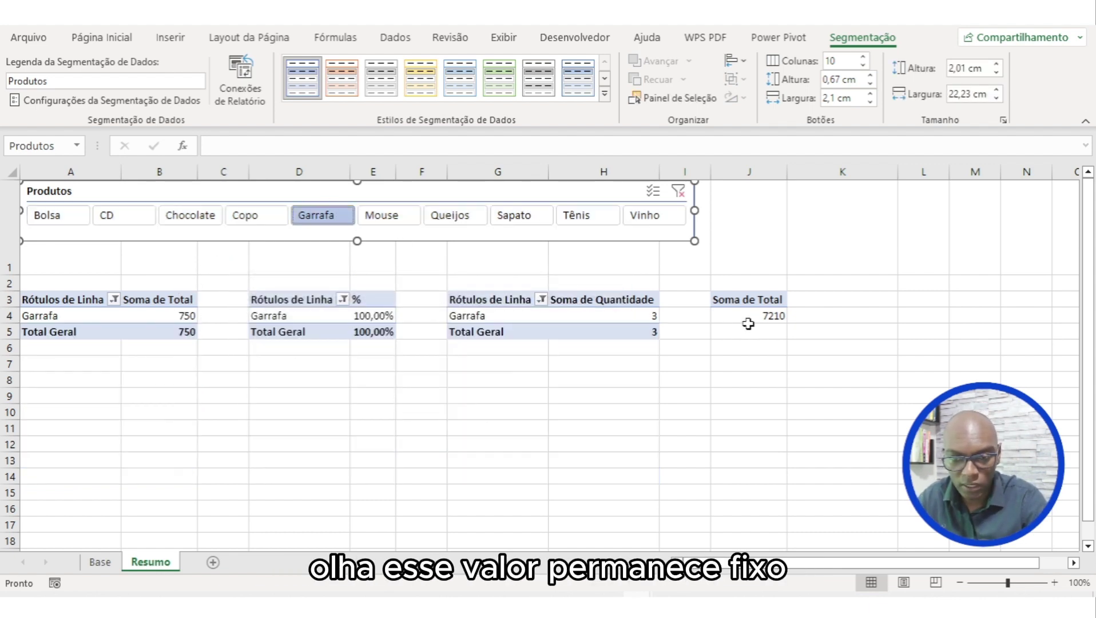
pyautogui.moveTo(738, 318)
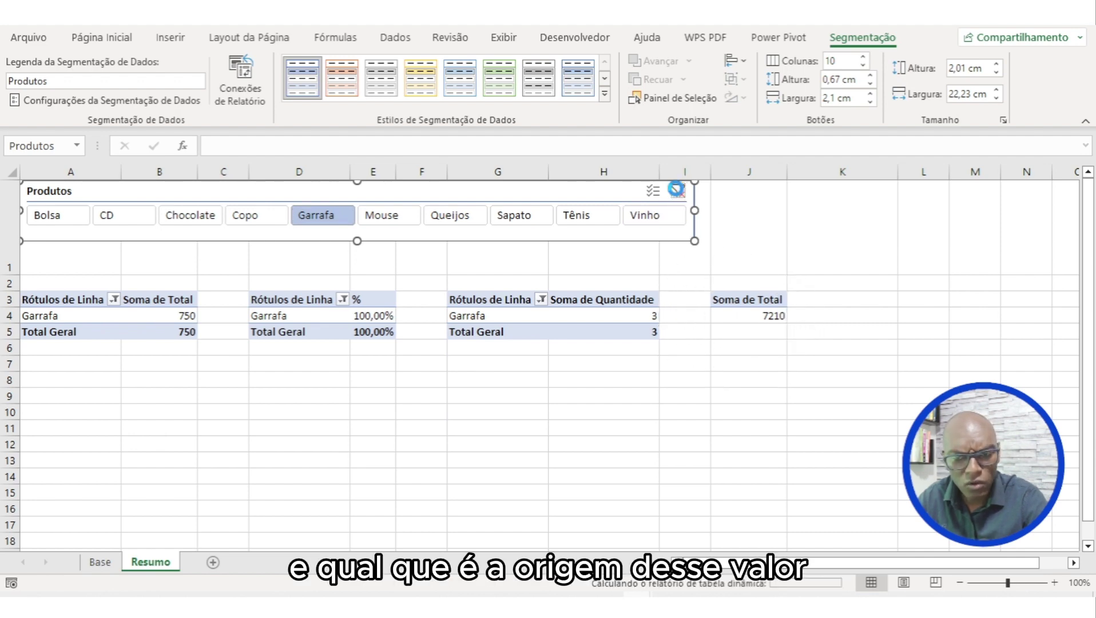
pyautogui.click(678, 190)
# - Check the sum of the Total column on the Base sheet against the apoio total
pyautogui.click(100, 562)
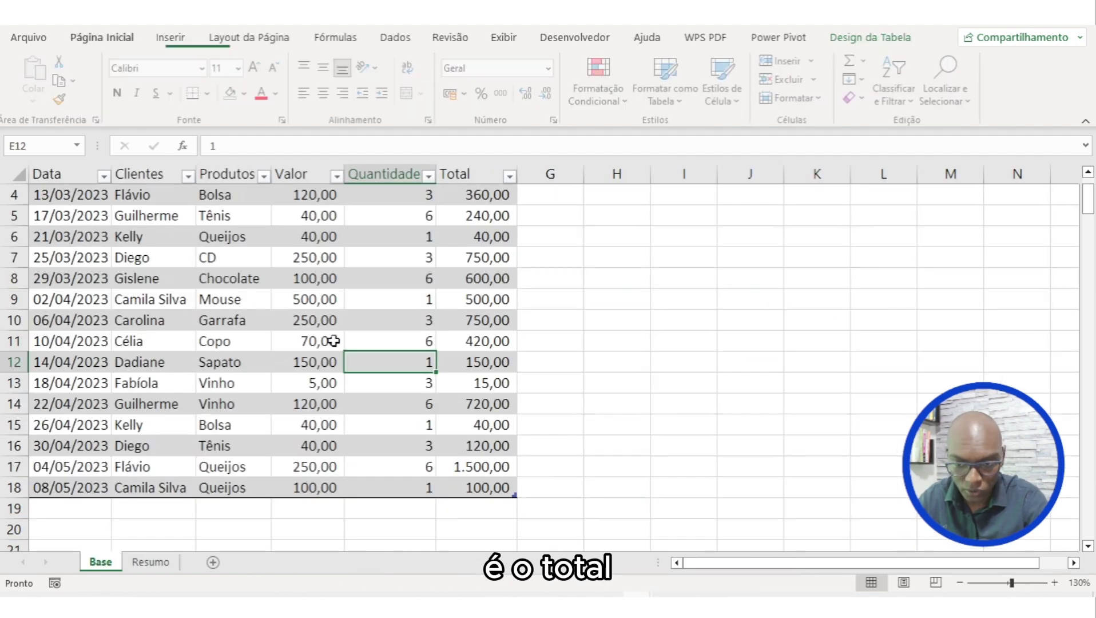
pyautogui.click(489, 172)
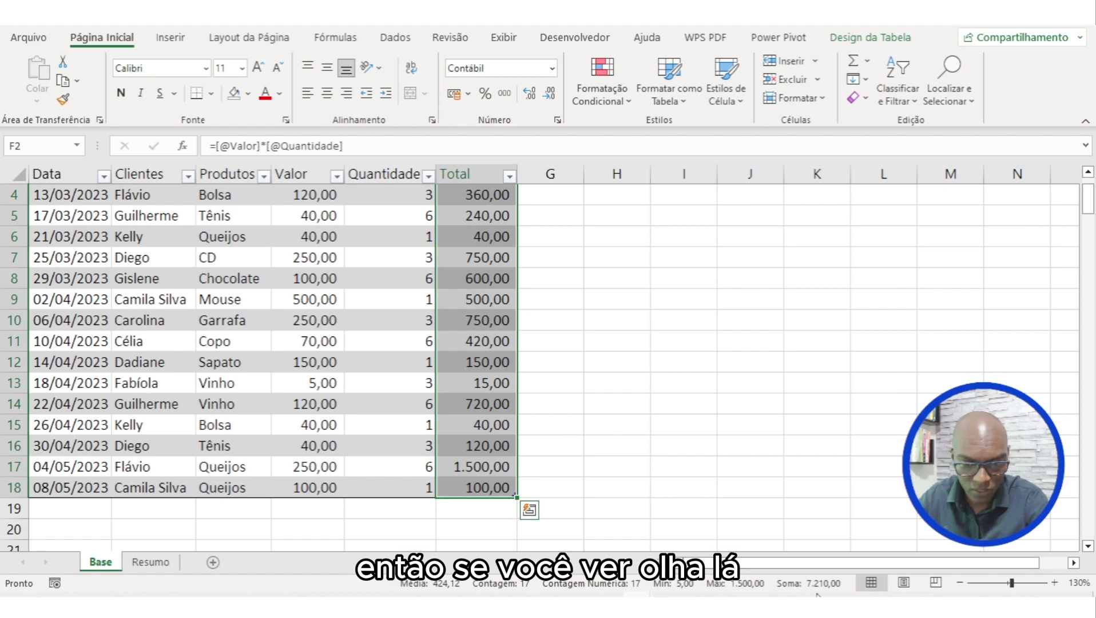
pyautogui.click(529, 509)
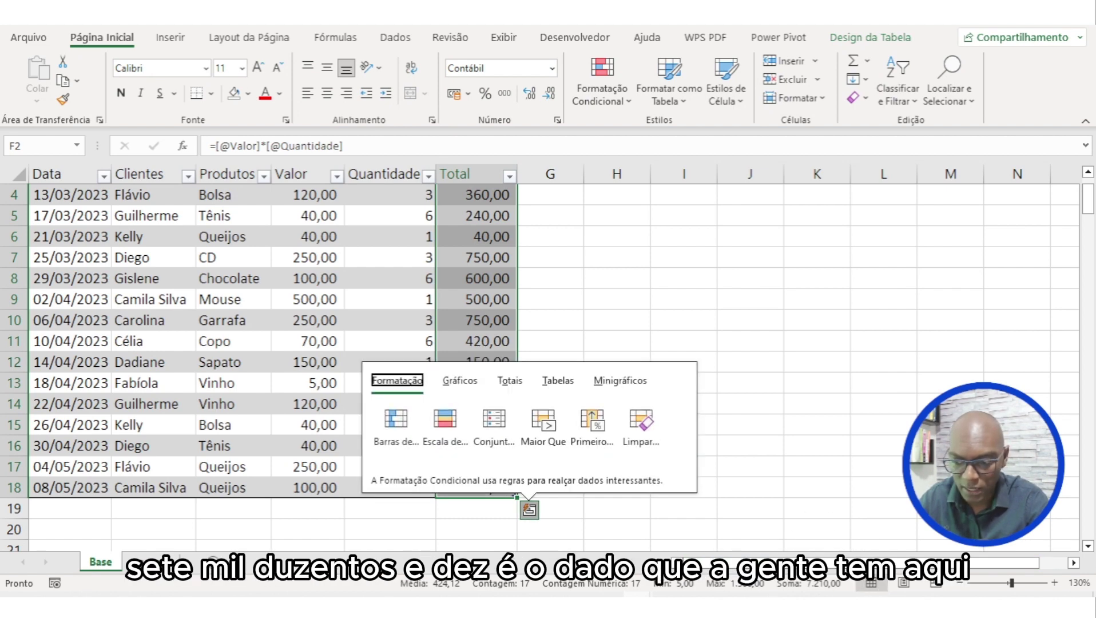
# - Return to the Resumo sheet and format the apoio total in J4 with the thousands separator style
pyautogui.click(150, 561)
pyautogui.click(749, 315)
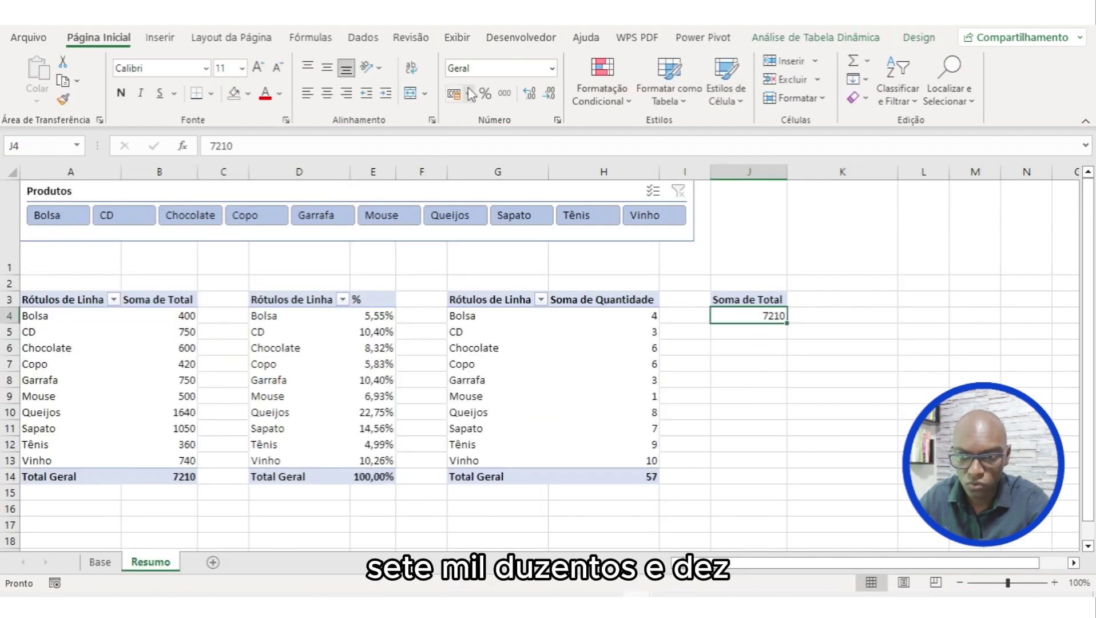
pyautogui.click(512, 91)
# - Enter the label "Total por Produtos" in A2 above the Soma de Total PivotTable
pyautogui.click(85, 282)
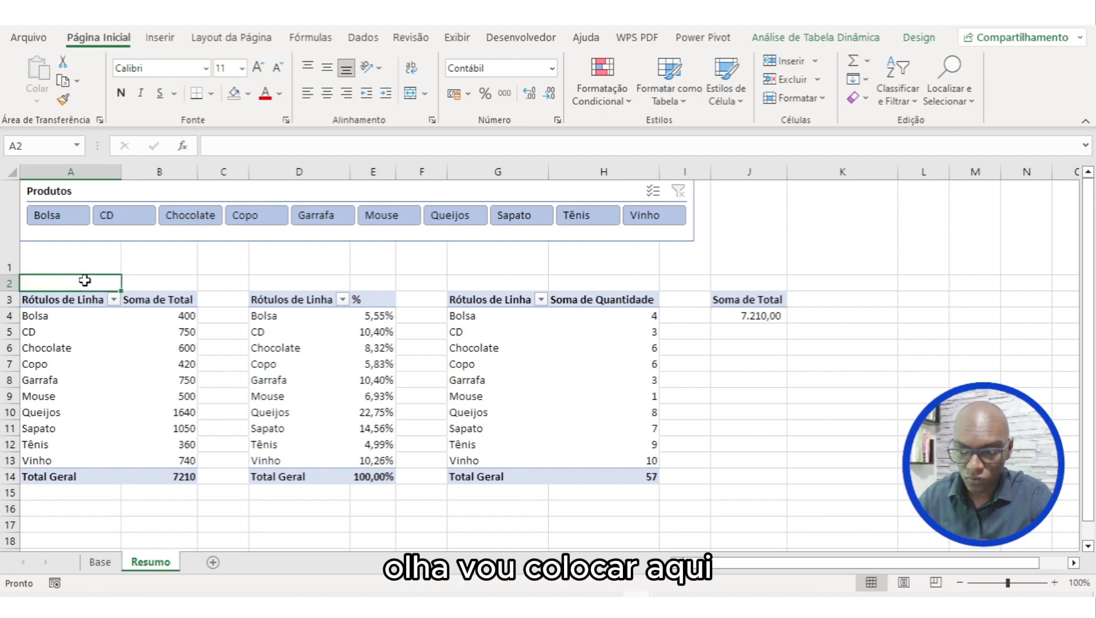
pyautogui.write('Total')
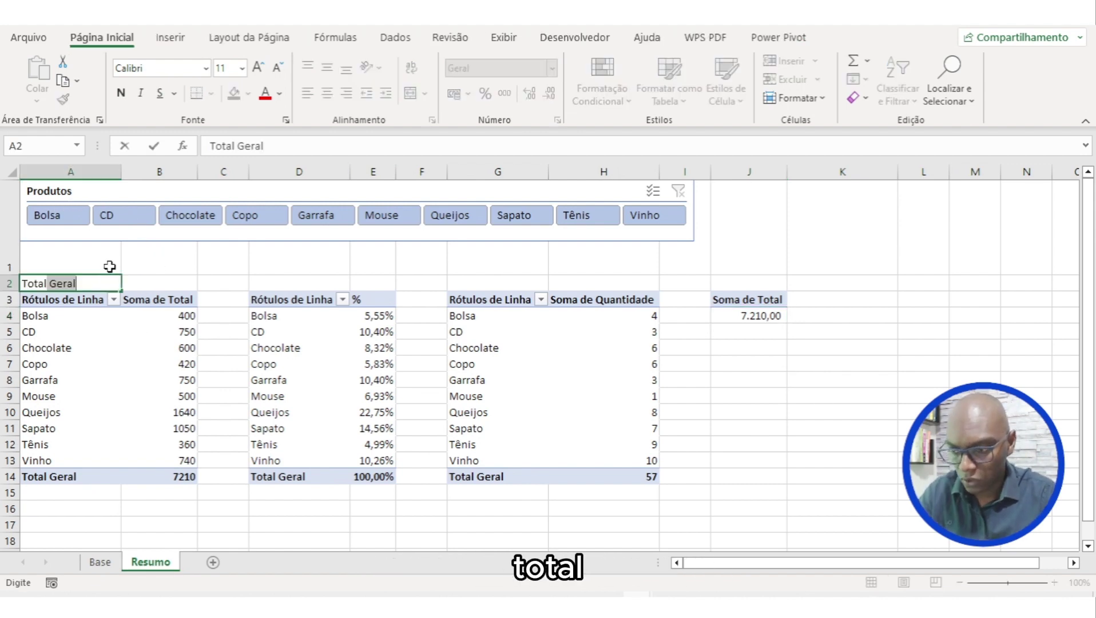
pyautogui.write(' por Prod')
pyautogui.press('BackSpace')
pyautogui.write('por Produ')
pyautogui.press('Tab')
# - Link B2 to the Total Geral of the first PivotTable in B14 and apply the thousands separator style
pyautogui.write('=')
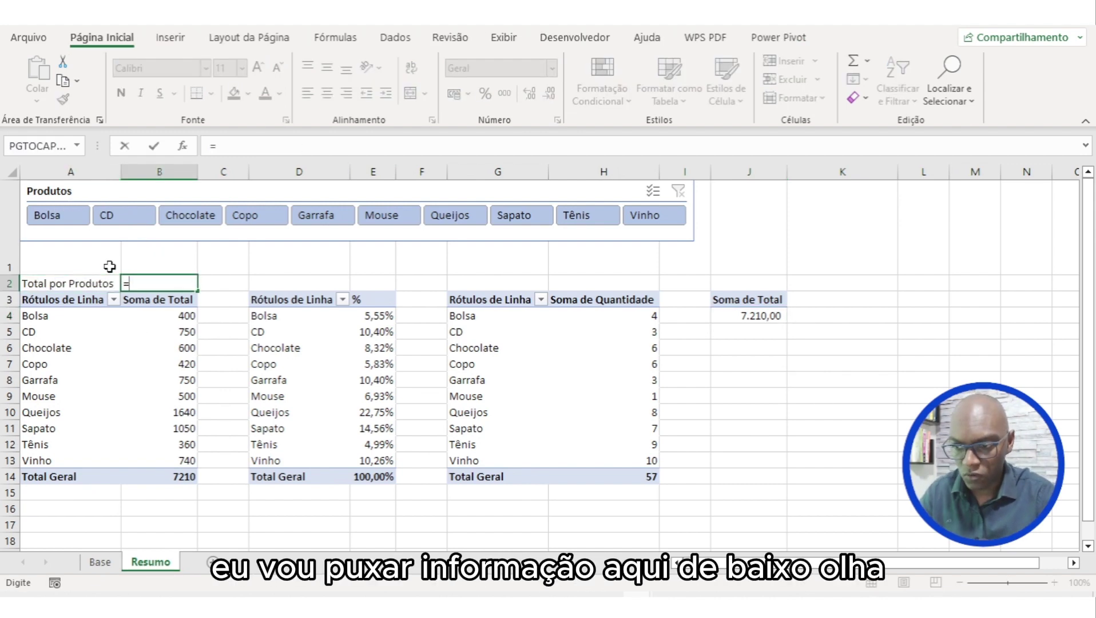
pyautogui.click(155, 481)
pyautogui.press('Return')
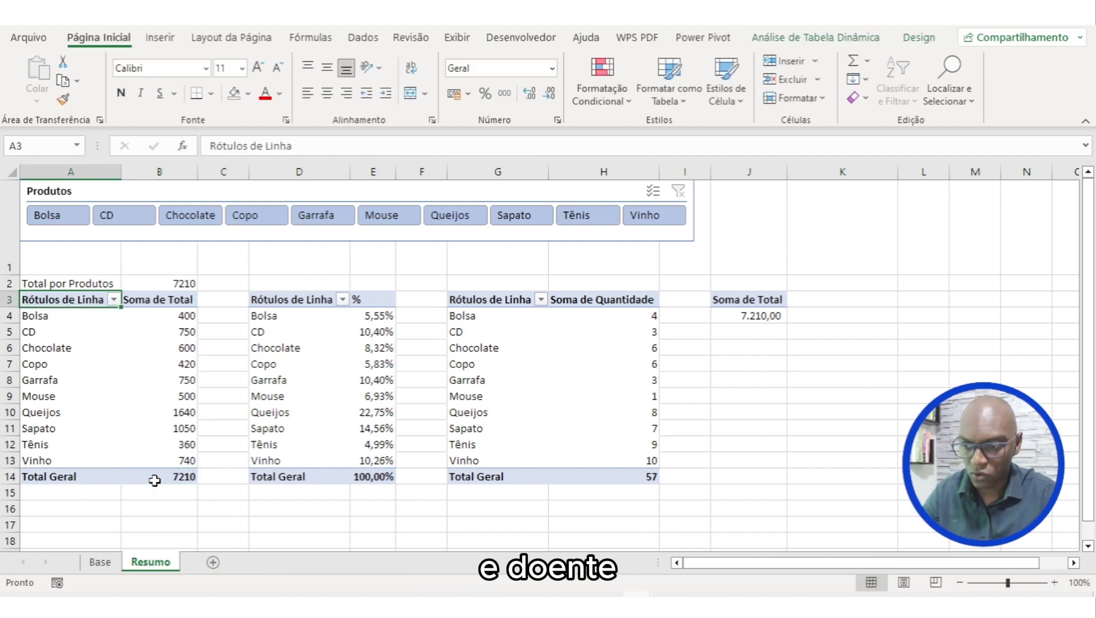
pyautogui.click(159, 283)
pyautogui.click(504, 93)
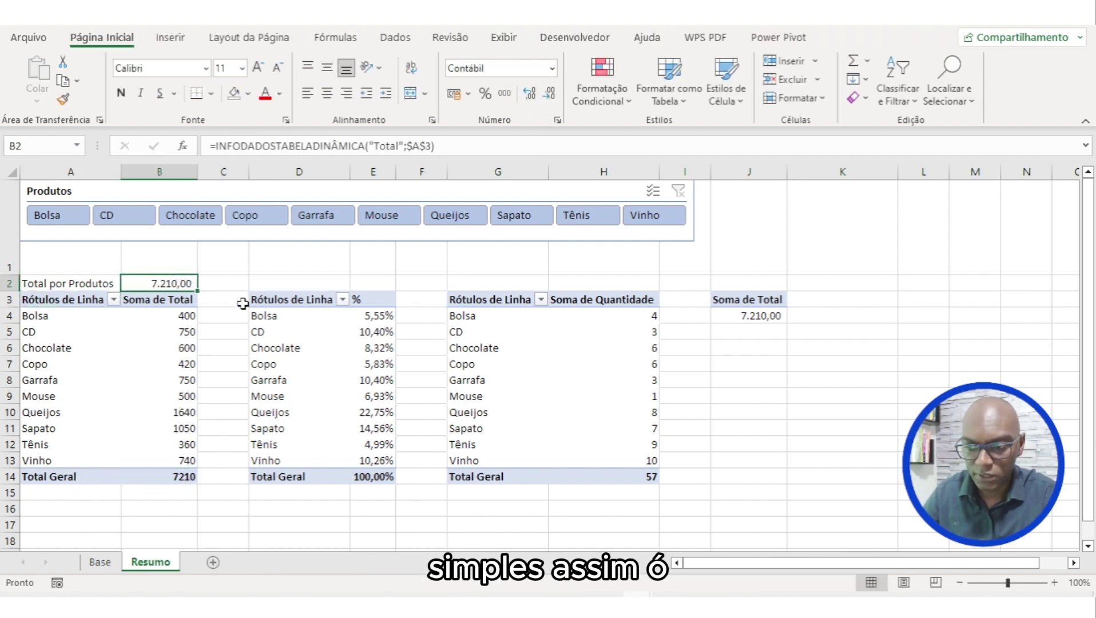
# - Enter the label "% de Participação" in D2 above the percentage PivotTable
pyautogui.click(269, 283)
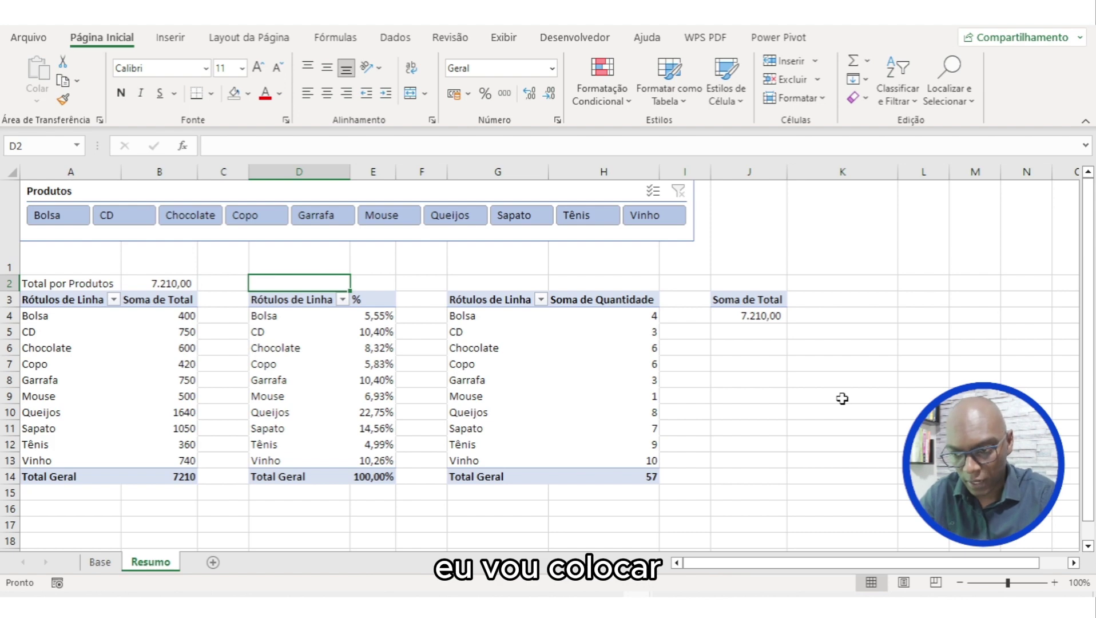
pyautogui.write('% de ')
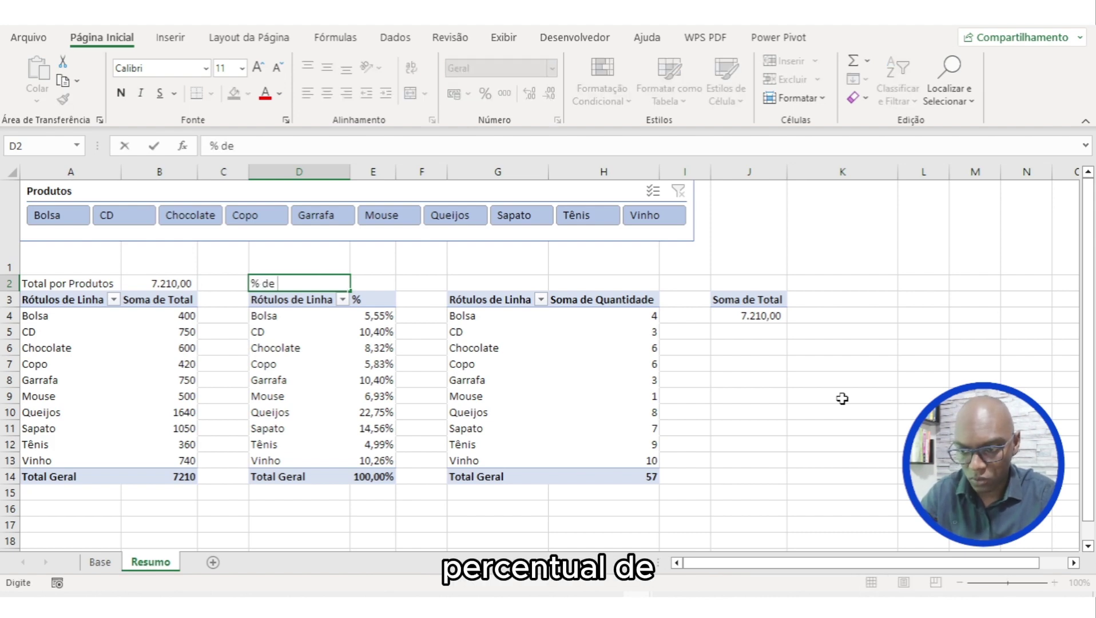
pyautogui.write('Participação')
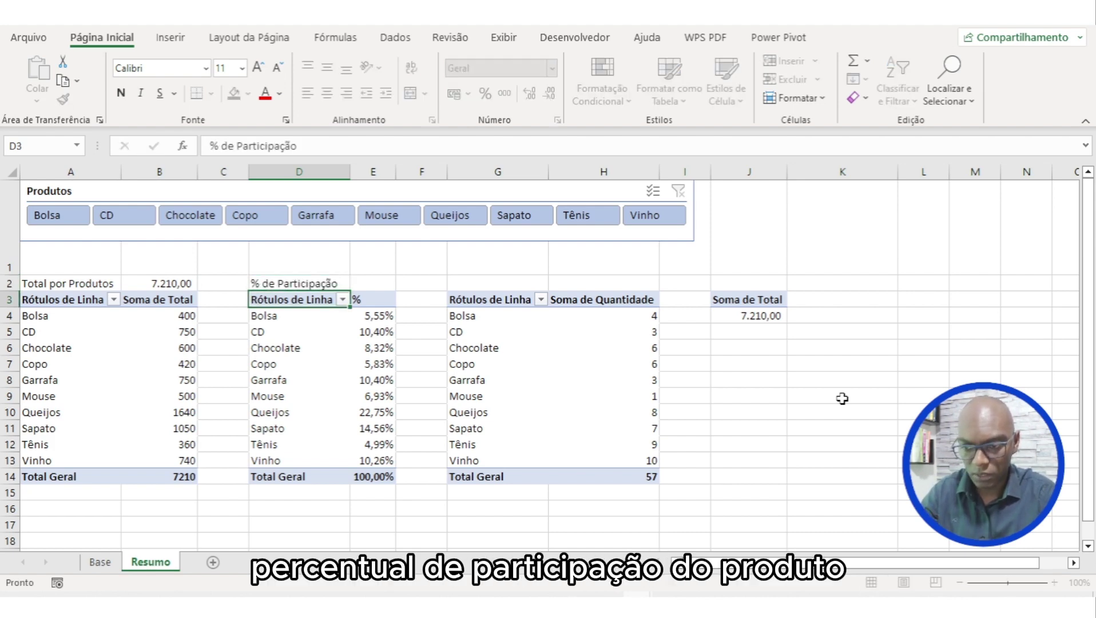
pyautogui.press('Return')
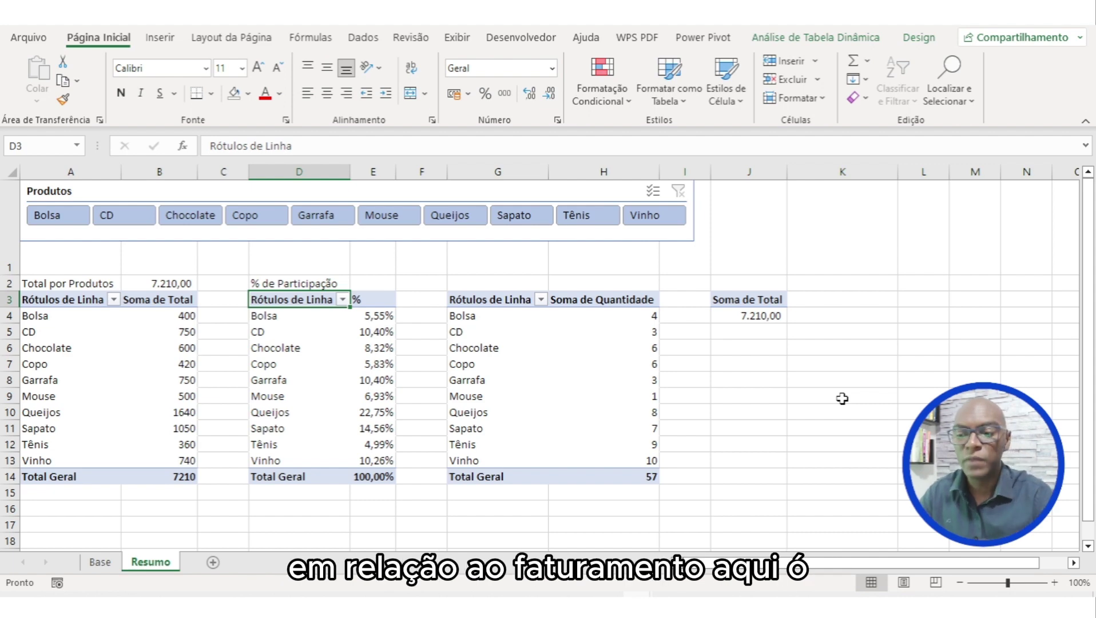
pyautogui.click(144, 283)
pyautogui.click(371, 287)
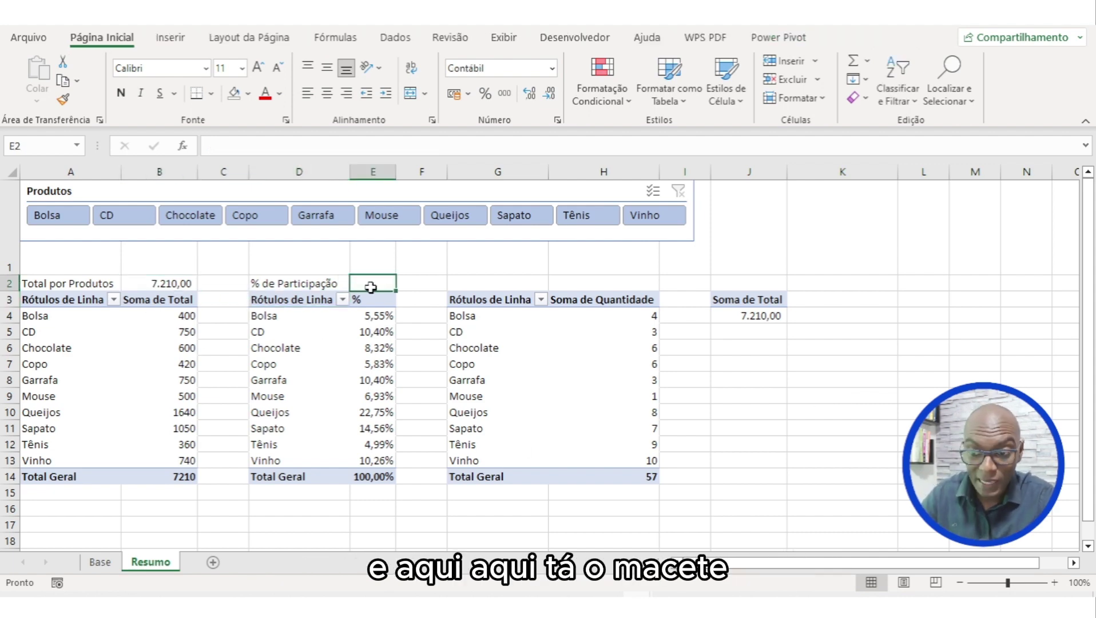
pyautogui.click(363, 283)
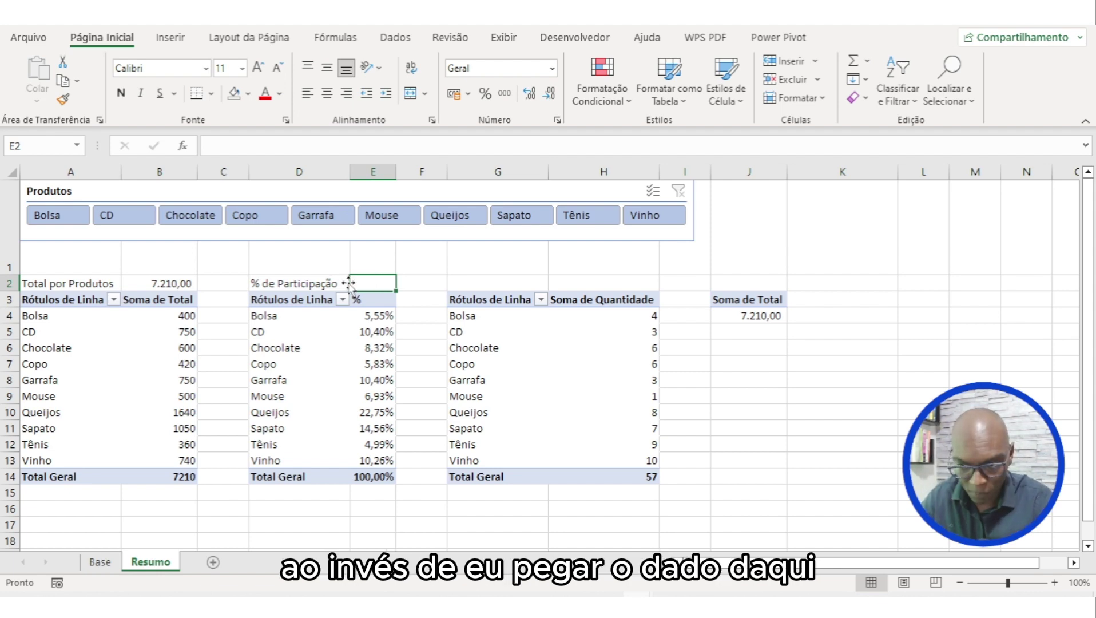
pyautogui.click(390, 470)
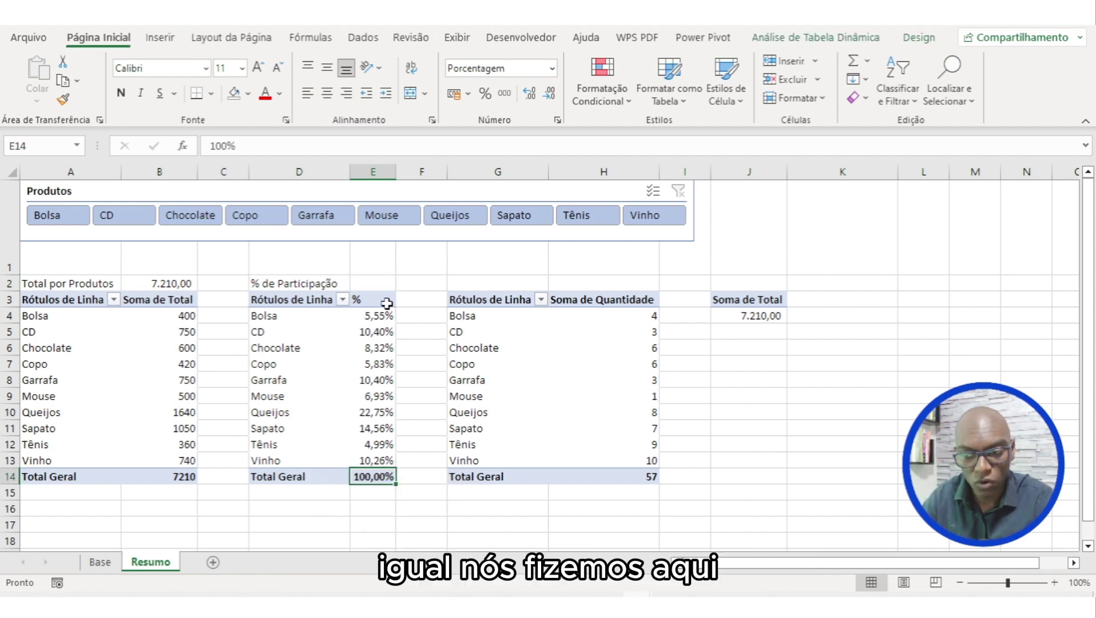
pyautogui.click(379, 284)
pyautogui.click(152, 282)
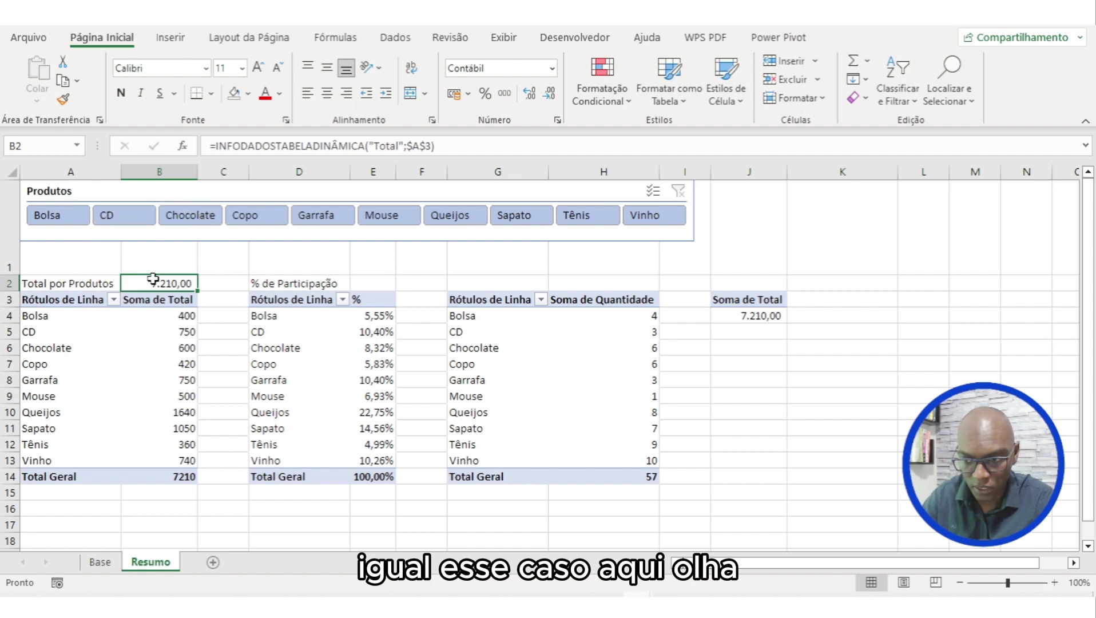
# - Enter a formula in E2 that divides the product total in B2 by the apoio PivotTable total in J4
pyautogui.click(389, 282)
pyautogui.write('=')
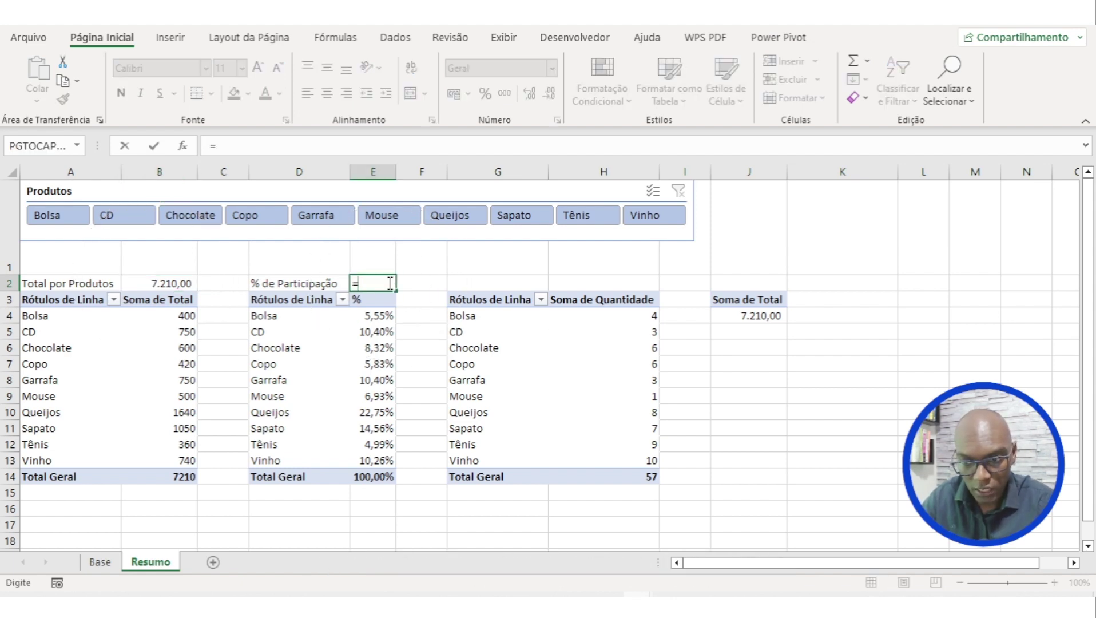
pyautogui.click(186, 282)
pyautogui.write('/')
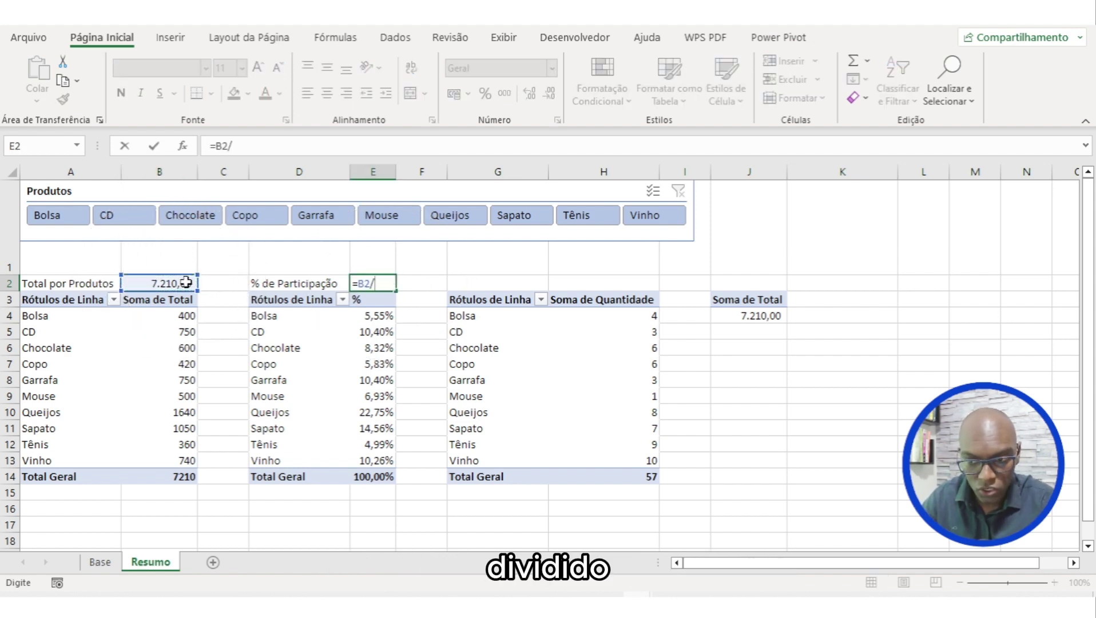
pyautogui.click(741, 315)
pyautogui.press('Return')
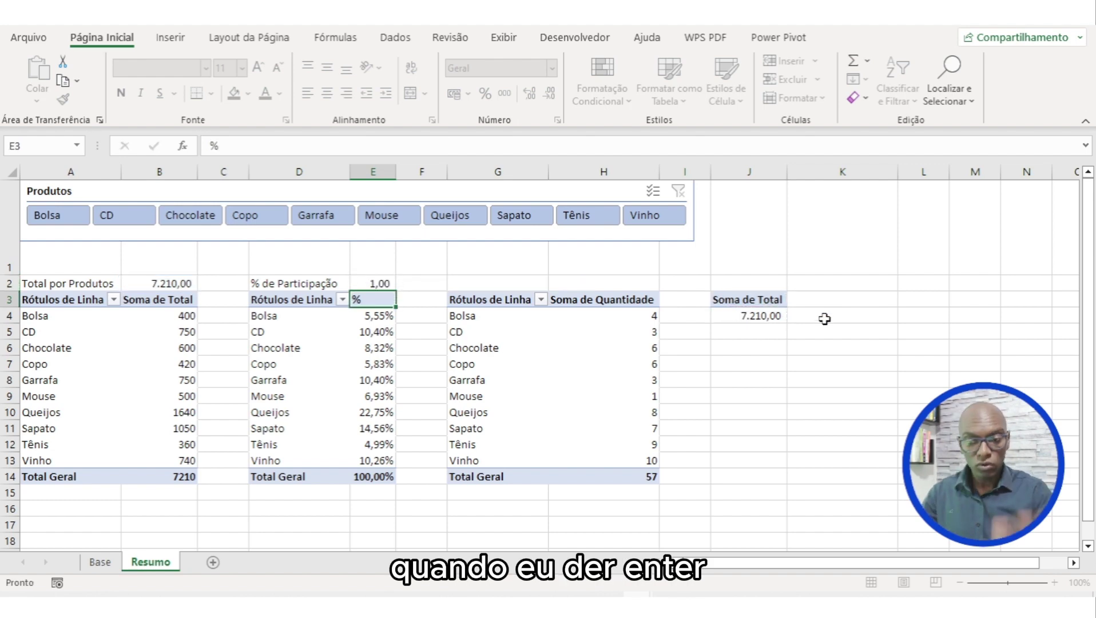
# - Format the participation result in E2 as Porcentagem
pyautogui.click(364, 278)
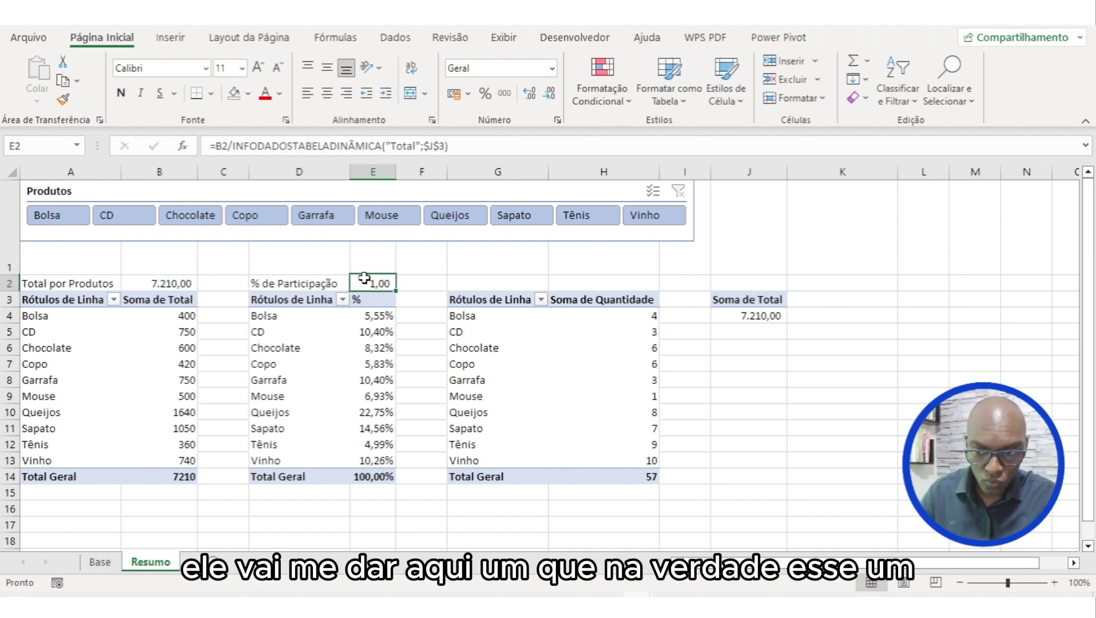
pyautogui.click(552, 68)
pyautogui.click(577, 365)
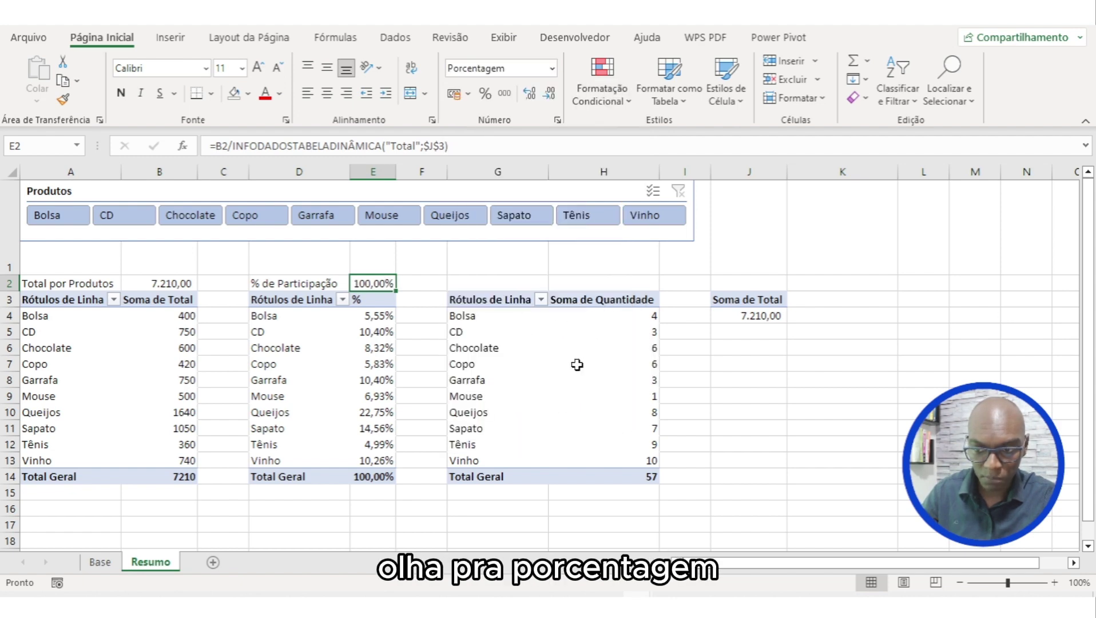
# - Filter the Produtos slicer by CD to check the participation percentage in E2 against the PivotTable's percentage
pyautogui.click(139, 217)
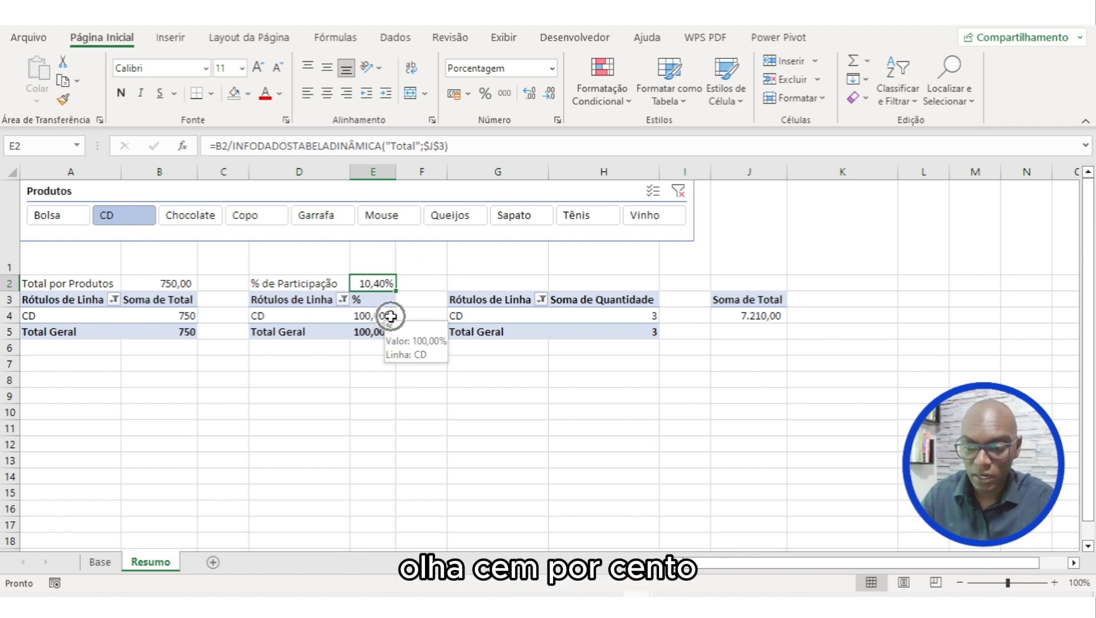
pyautogui.click(369, 283)
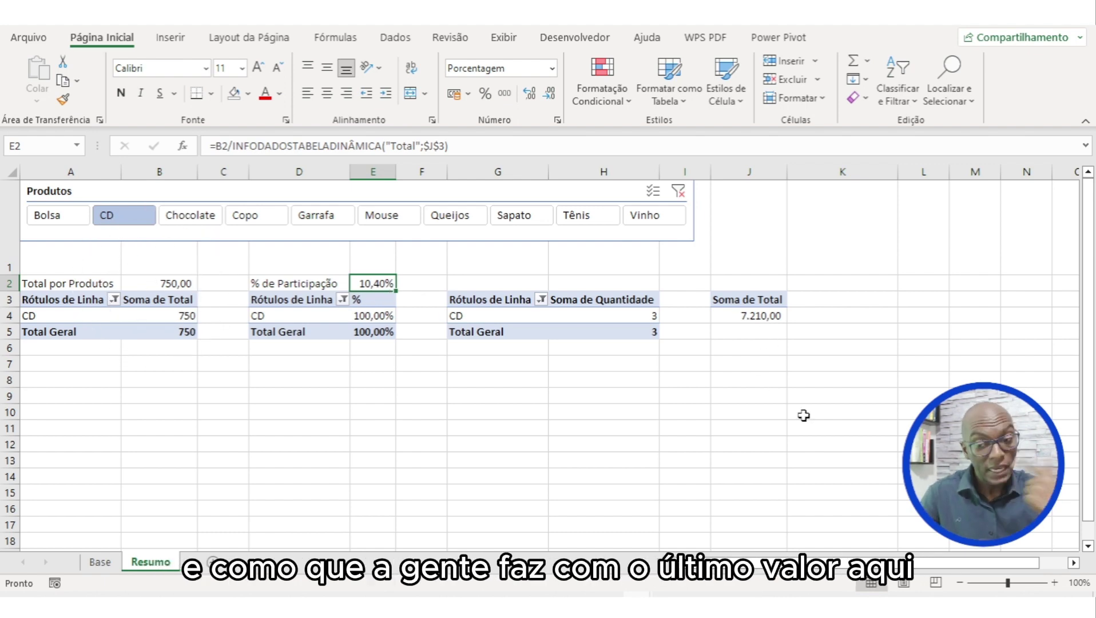
# - Clear the Produtos slicer filter and enter the label "Quantidade" in G2 above the quantity PivotTable
pyautogui.click(679, 190)
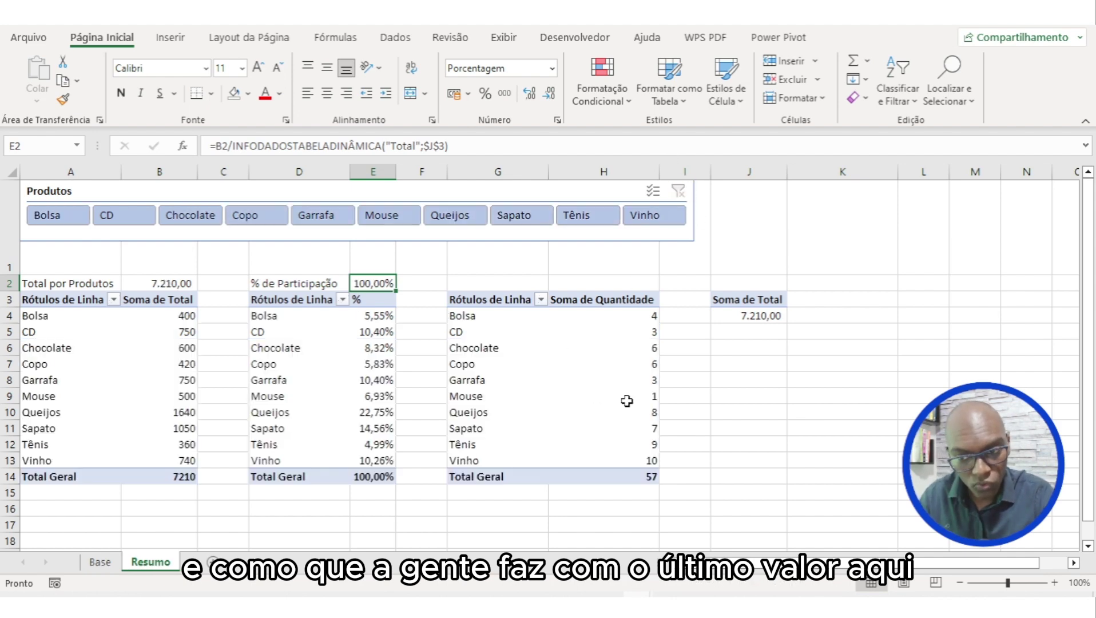
pyautogui.click(493, 282)
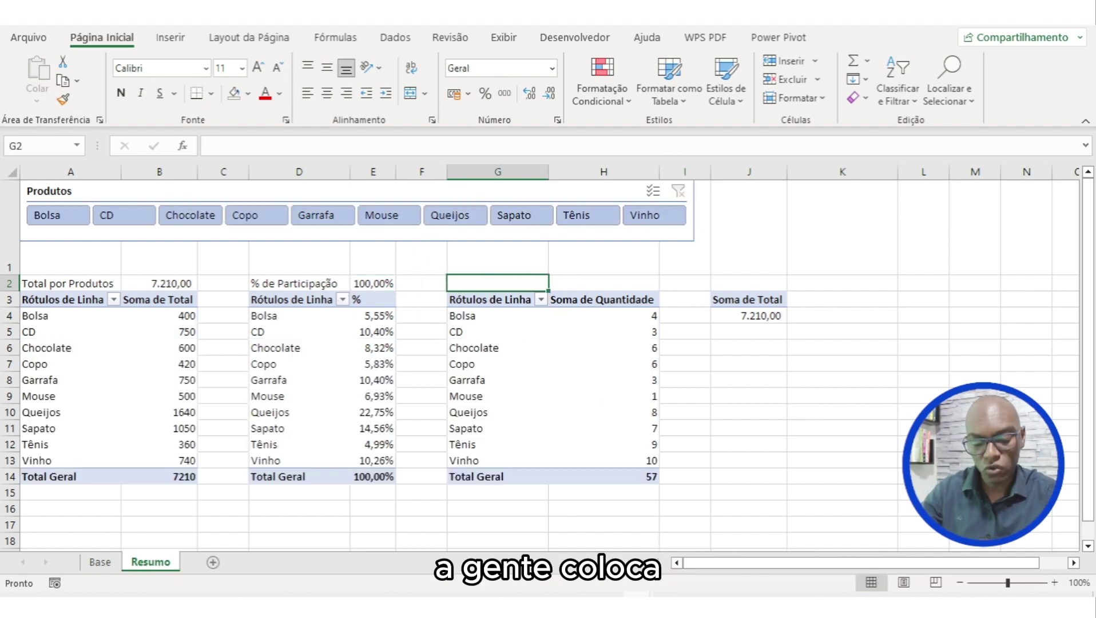
pyautogui.write('Quantidade')
pyautogui.press('Tab')
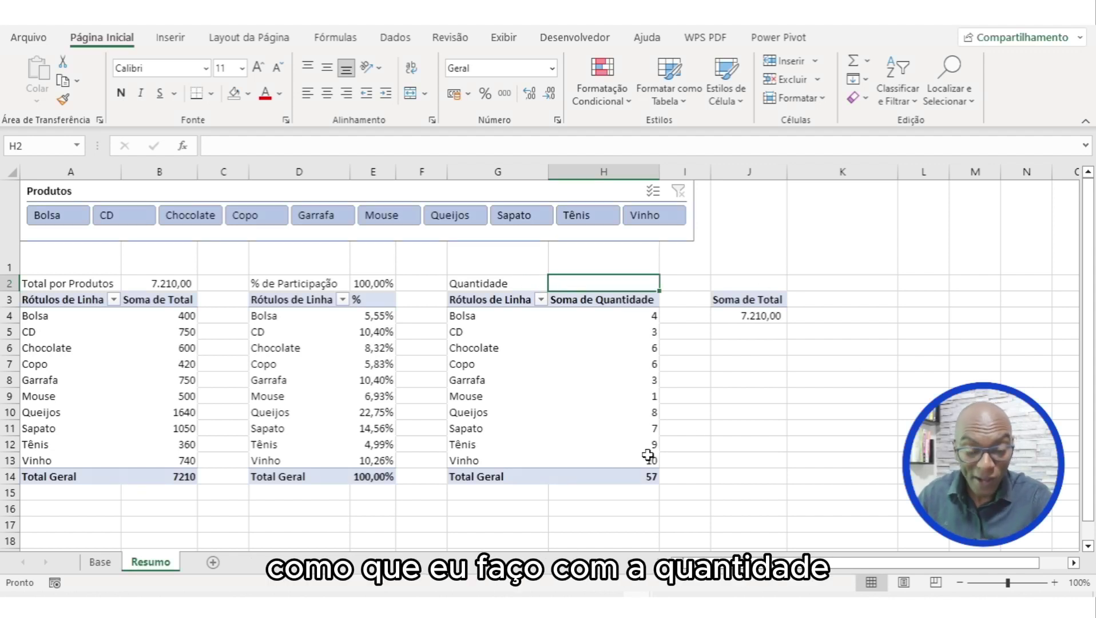
# - Enter a formula in H2 that returns the Total Geral of the quantity PivotTable
pyautogui.write('=')
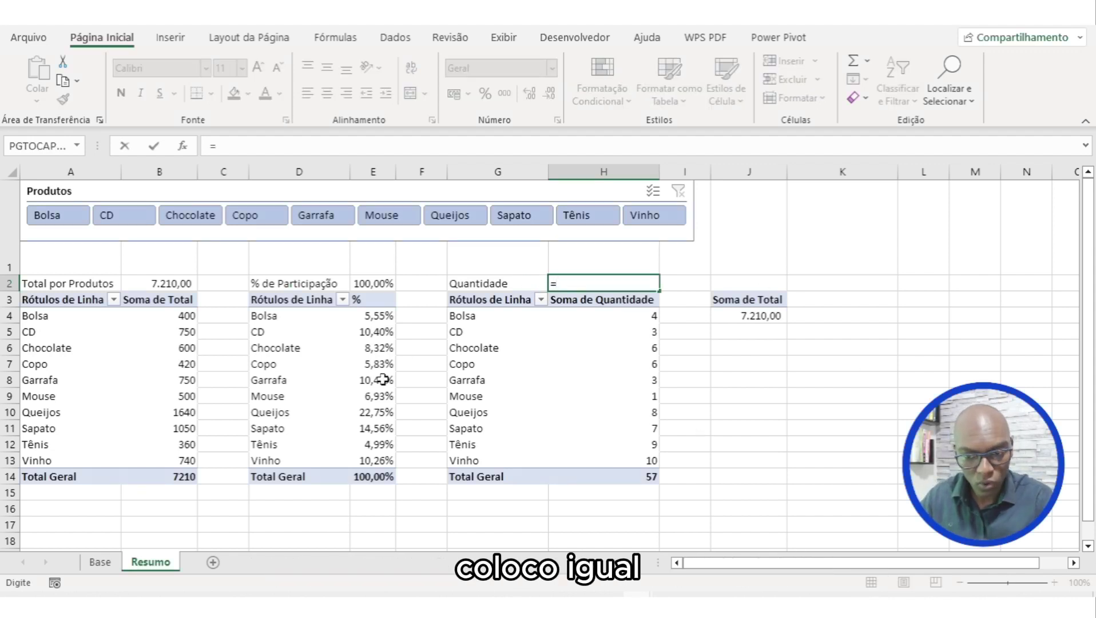
pyautogui.click(643, 478)
pyautogui.press('Return')
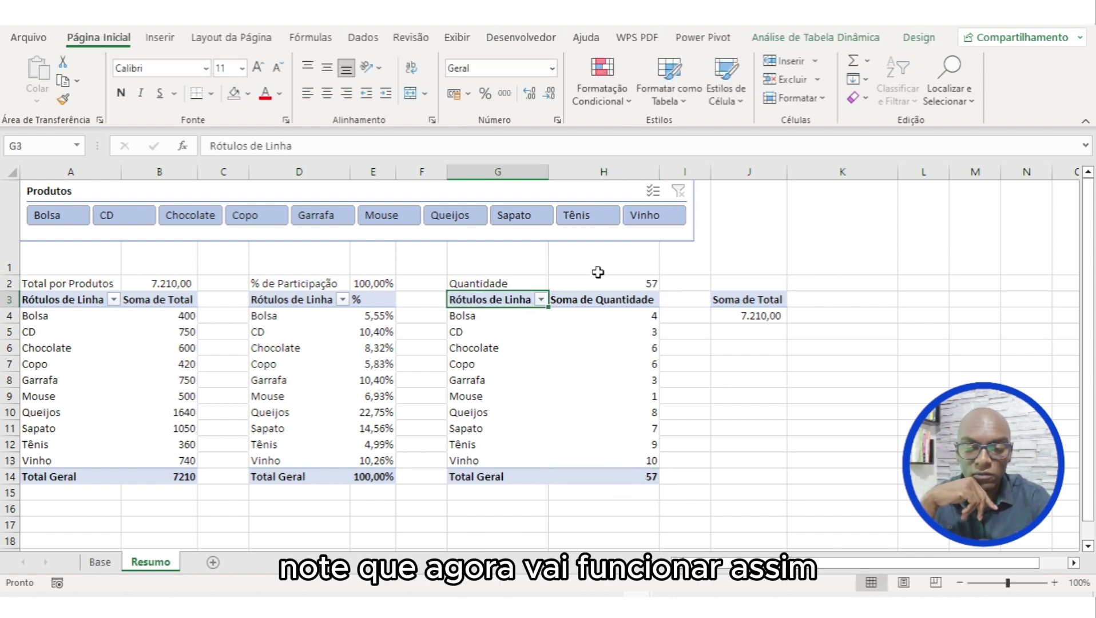
# - Filter the Produtos slicer by Chocolate, compare the B2, E2 and H2 summary values with the Base sheet, and clear the filter
pyautogui.click(200, 220)
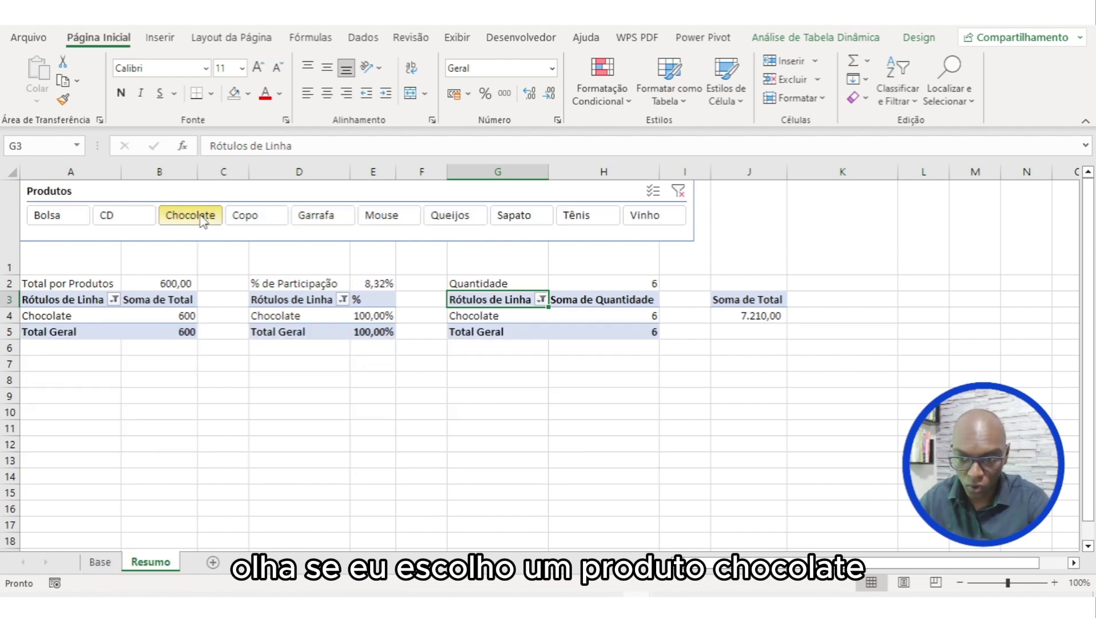
pyautogui.click(134, 286)
pyautogui.click(100, 562)
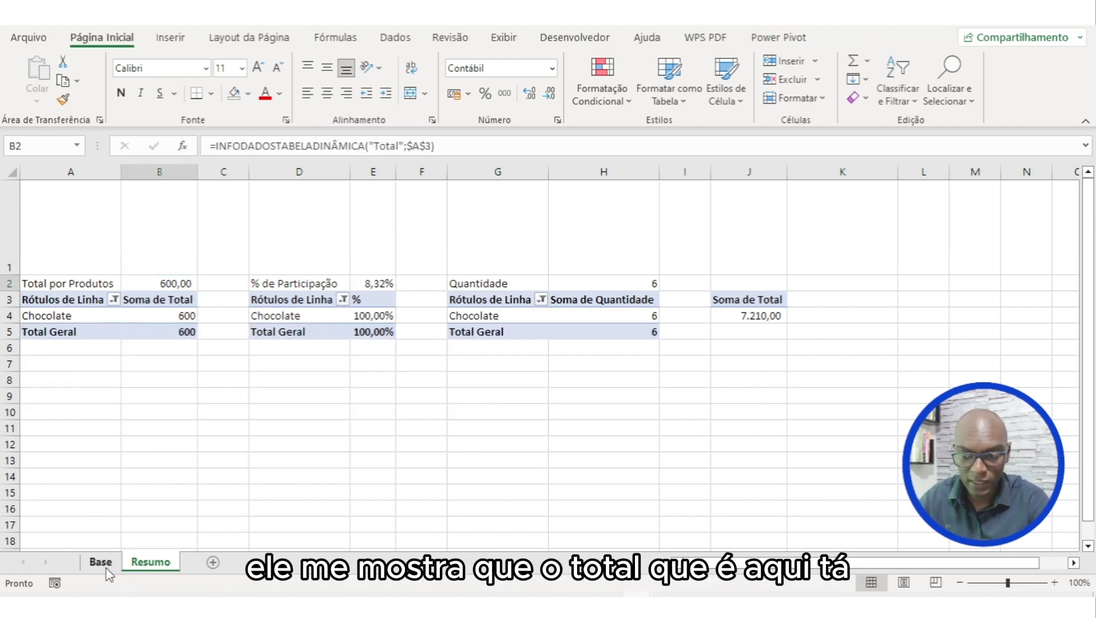
pyautogui.scroll(-2, 332, 205)
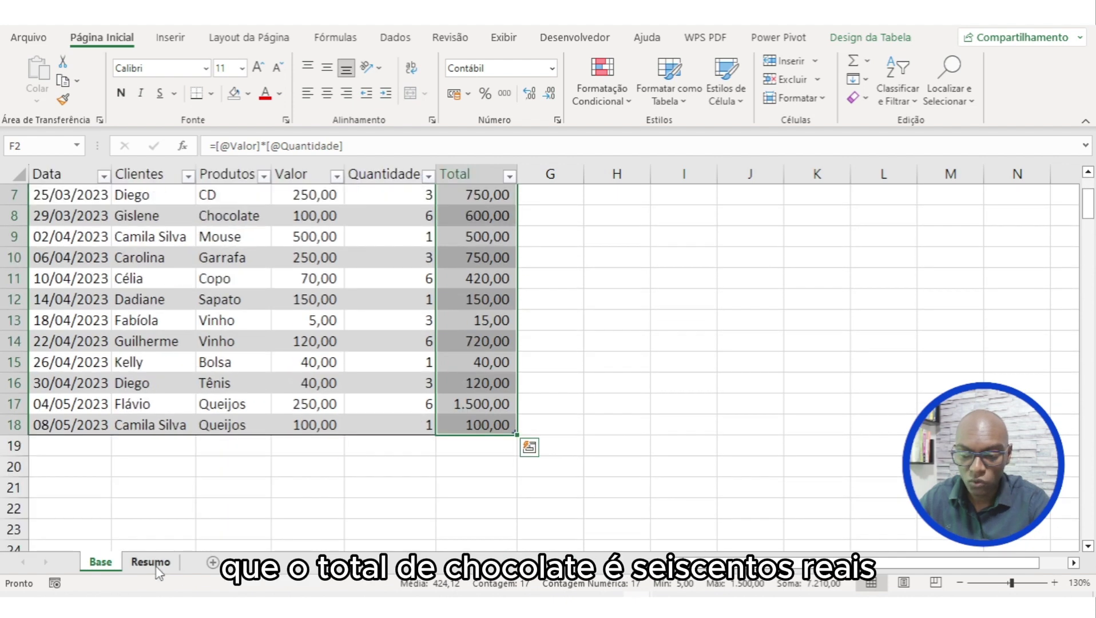
pyautogui.click(151, 561)
pyautogui.click(359, 283)
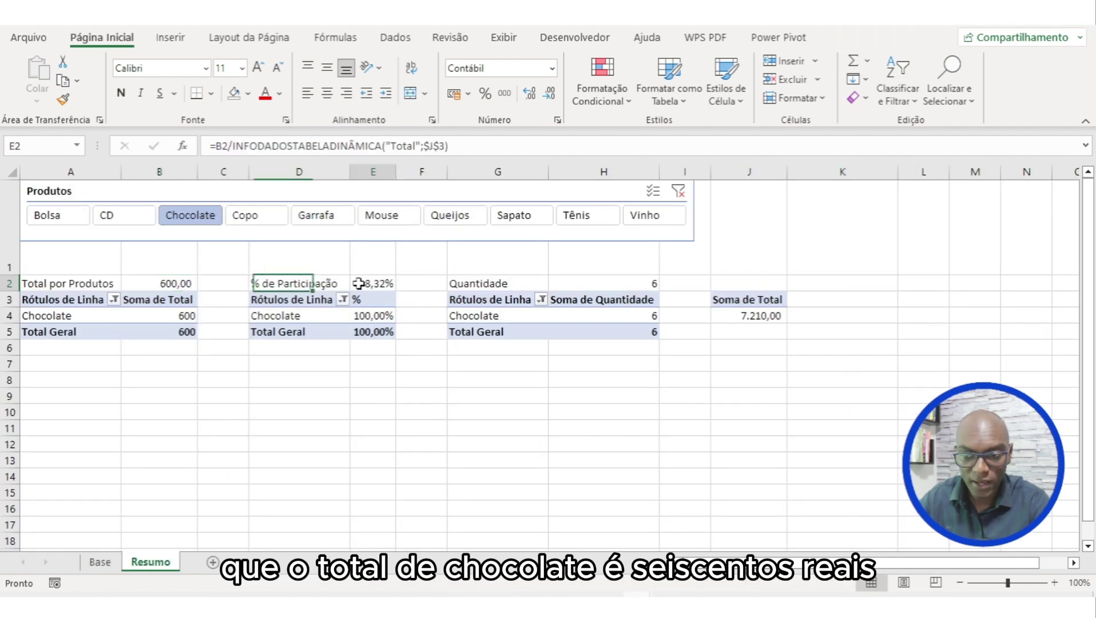
pyautogui.click(615, 287)
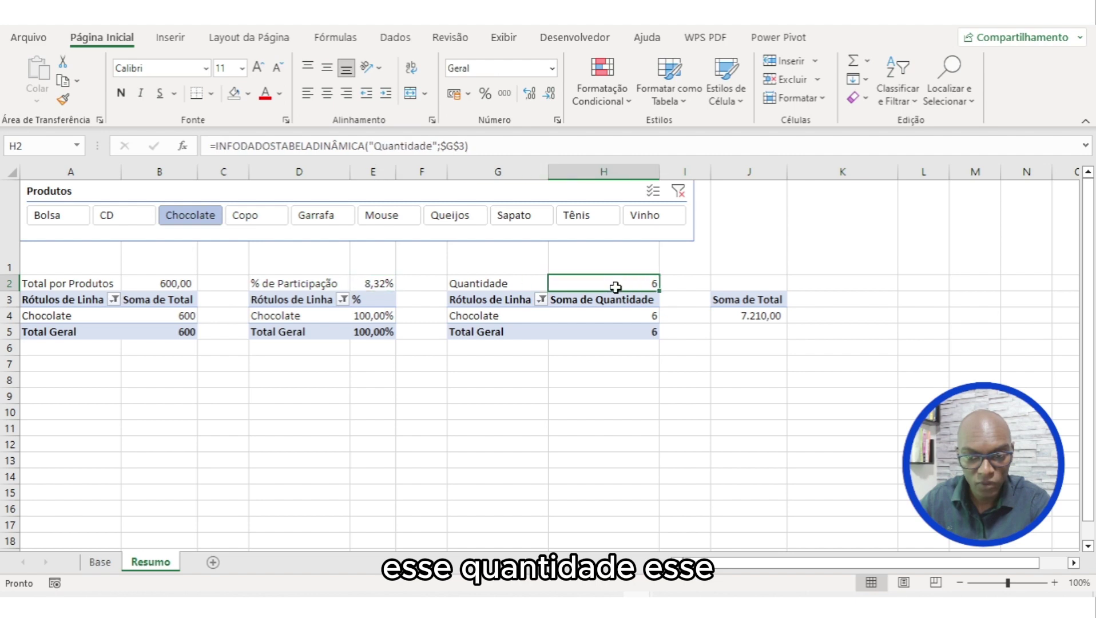
pyautogui.click(678, 190)
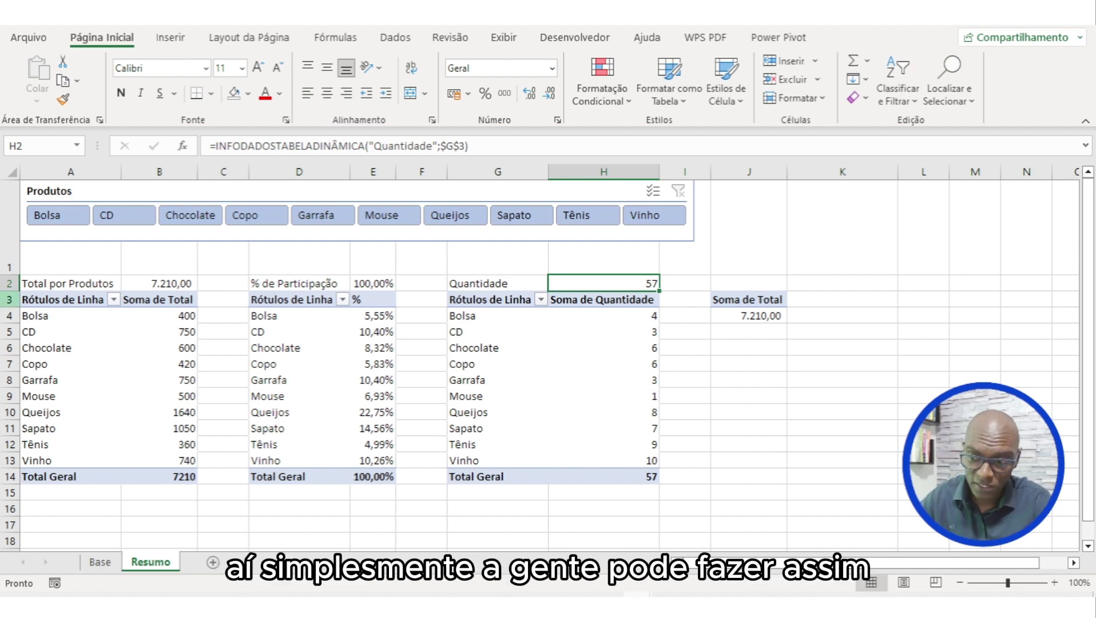
# - Insert a blank row 3 between the summary values and the PivotTables
pyautogui.rightClick(3, 300)
pyautogui.click(52, 433)
pyautogui.click(159, 299)
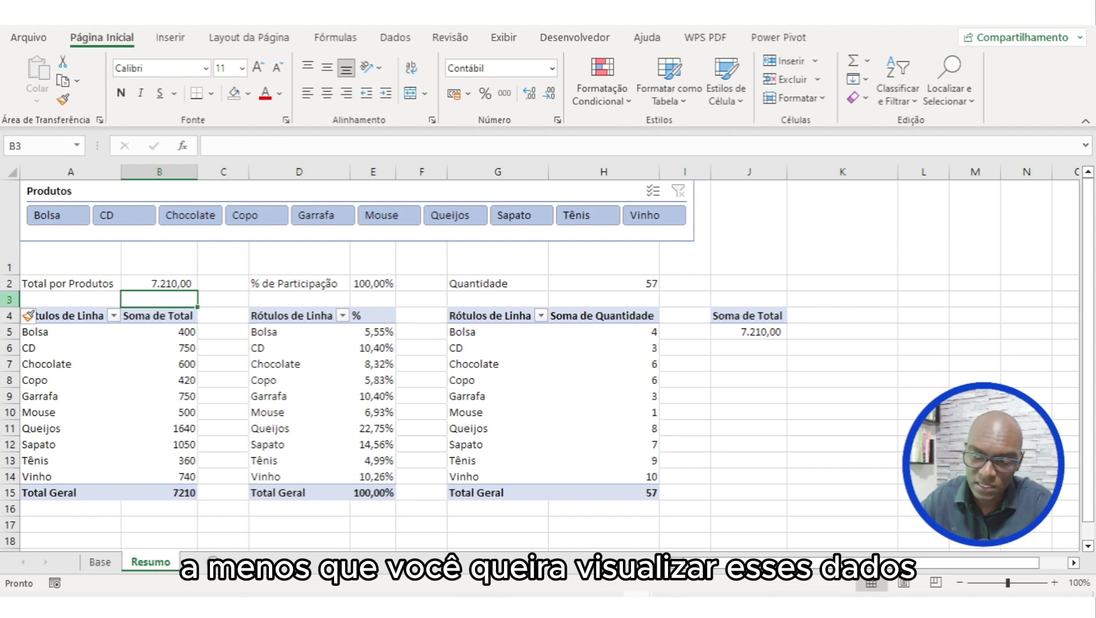
# - Hide rows 4 to 15 that contain the PivotTables on Resumo
pyautogui.moveTo(6, 315); pyautogui.dragTo(5, 492)
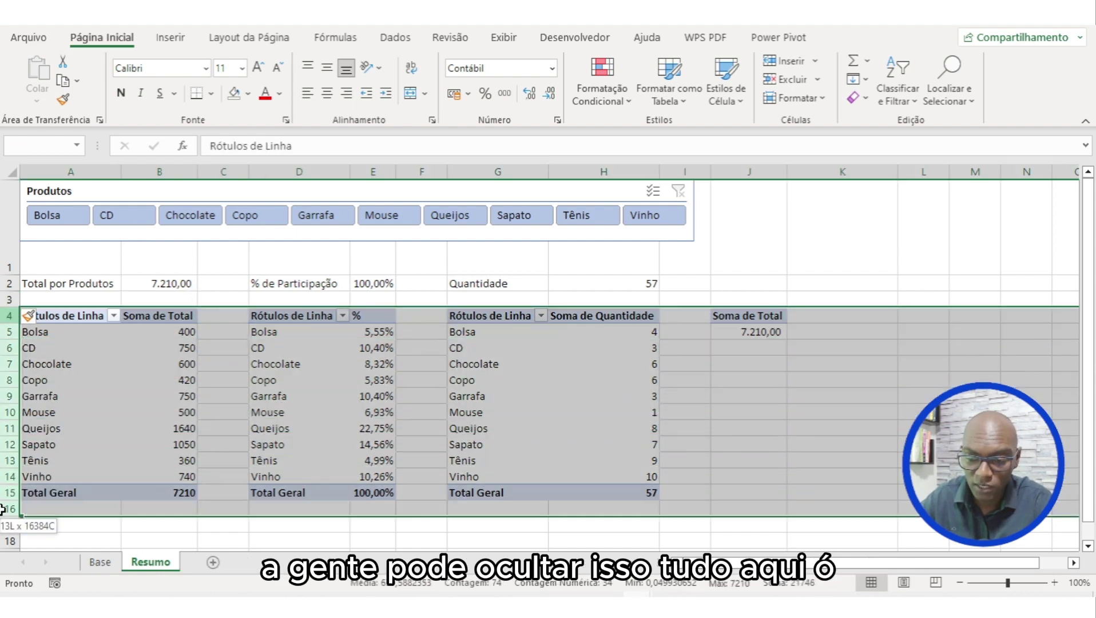
pyautogui.rightClick(9, 400)
pyautogui.click(127, 360)
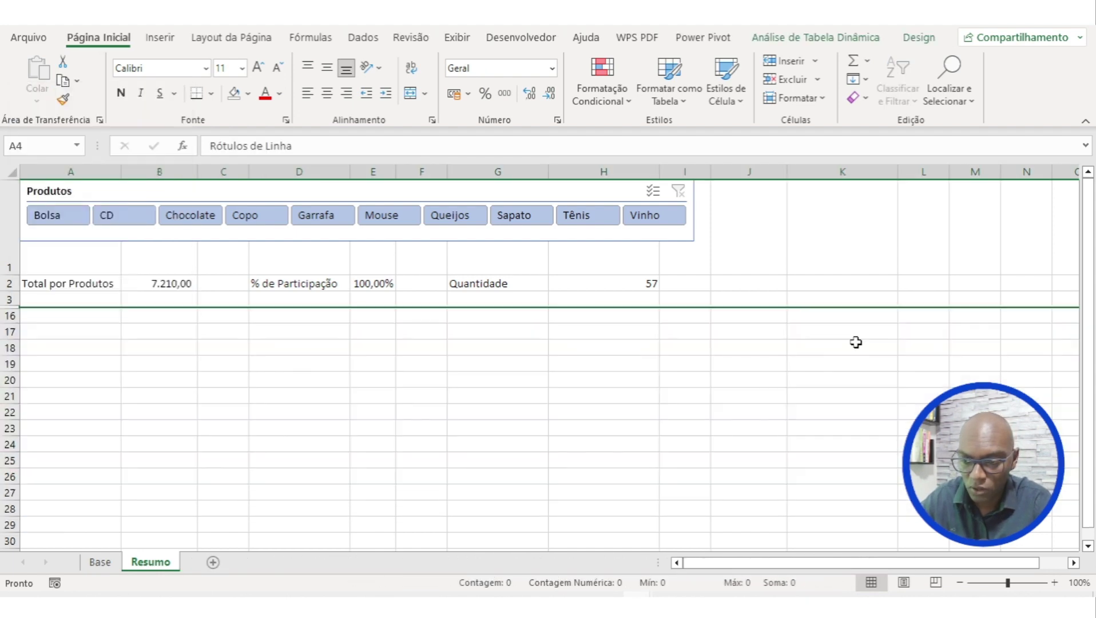
pyautogui.click(856, 345)
# - Filter the Produtos slicer in turn by CD, Chocolate, Garrafa and Queijos to check the summary values, and clear the filter
pyautogui.click(144, 223)
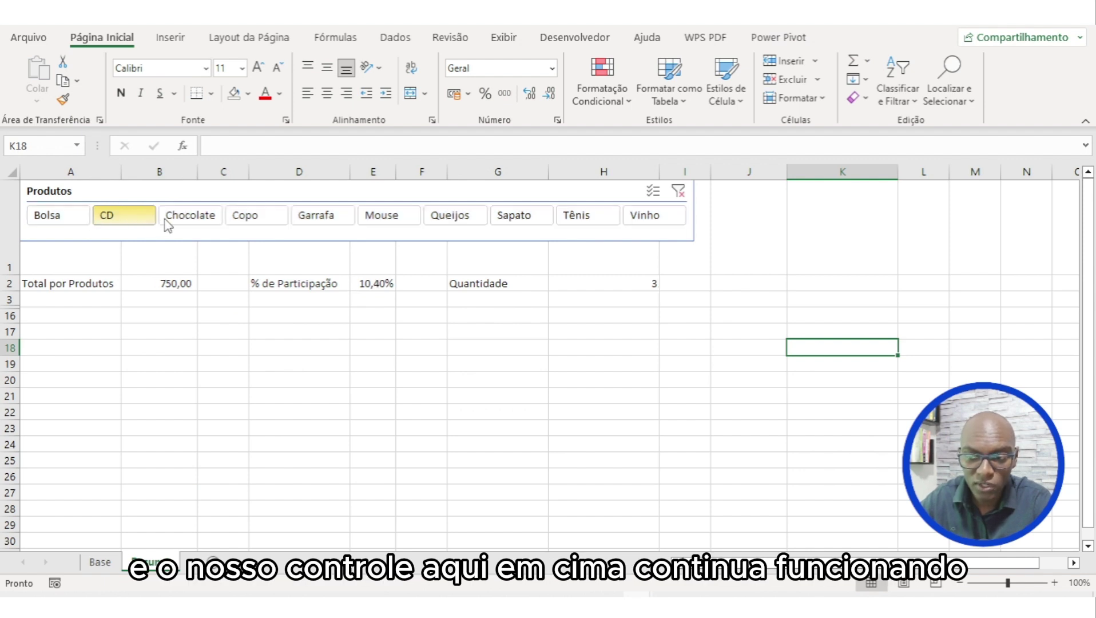
pyautogui.click(171, 218)
pyautogui.click(352, 222)
pyautogui.click(452, 215)
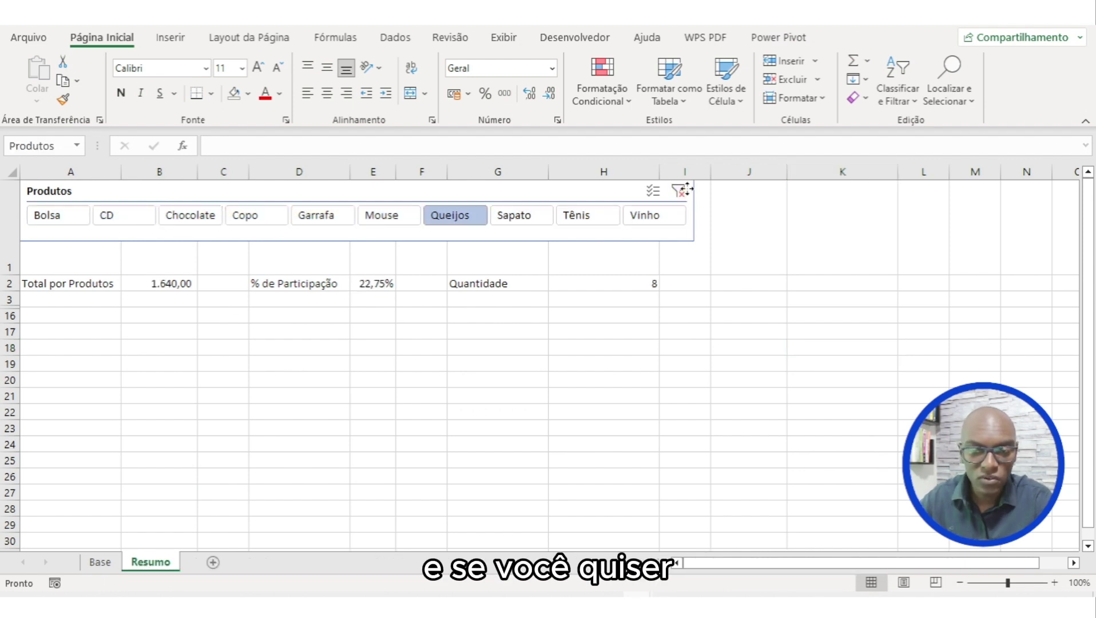
pyautogui.click(678, 191)
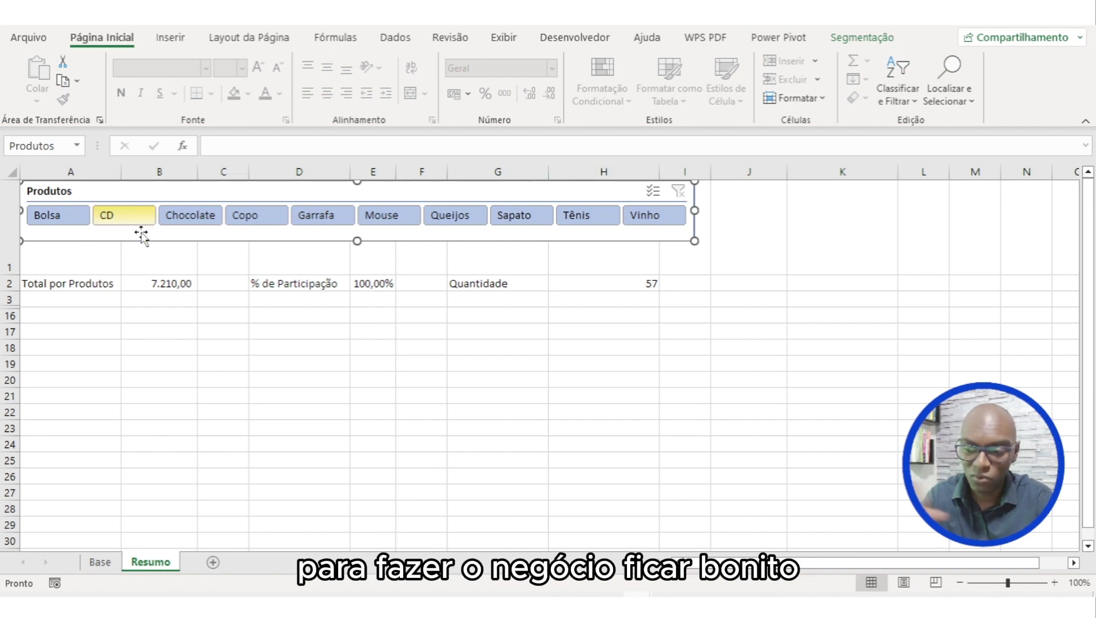
# - Apply thick outside borders to the summary blocks A2:B2, D2:E2 and G2:H2
pyautogui.moveTo(109, 283); pyautogui.dragTo(137, 284)
pyautogui.click(212, 93)
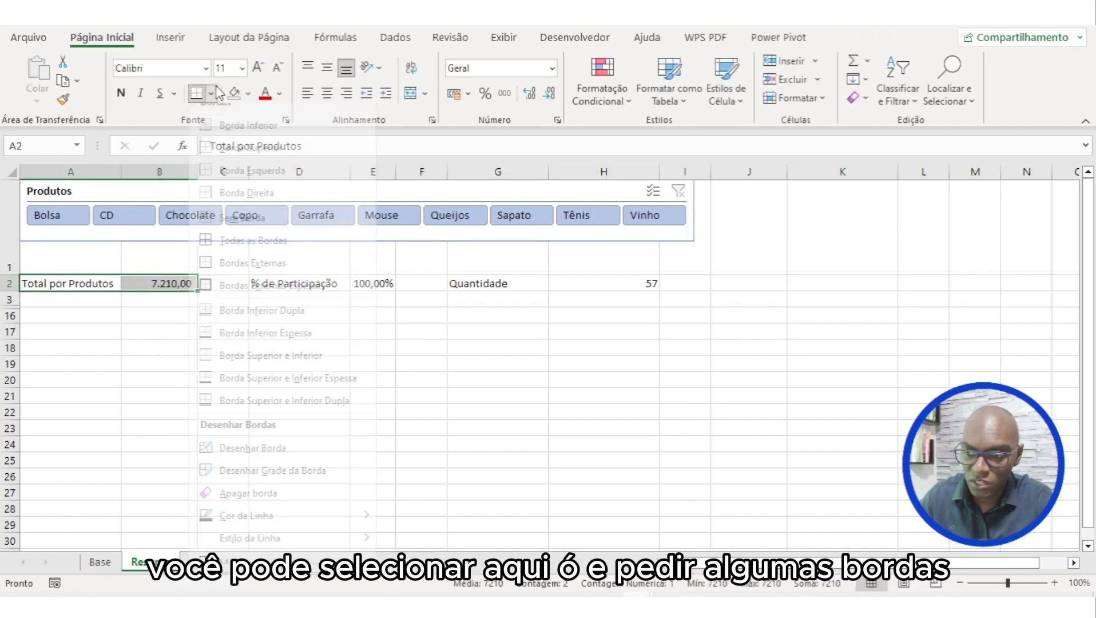
pyautogui.click(251, 285)
pyautogui.click(296, 284)
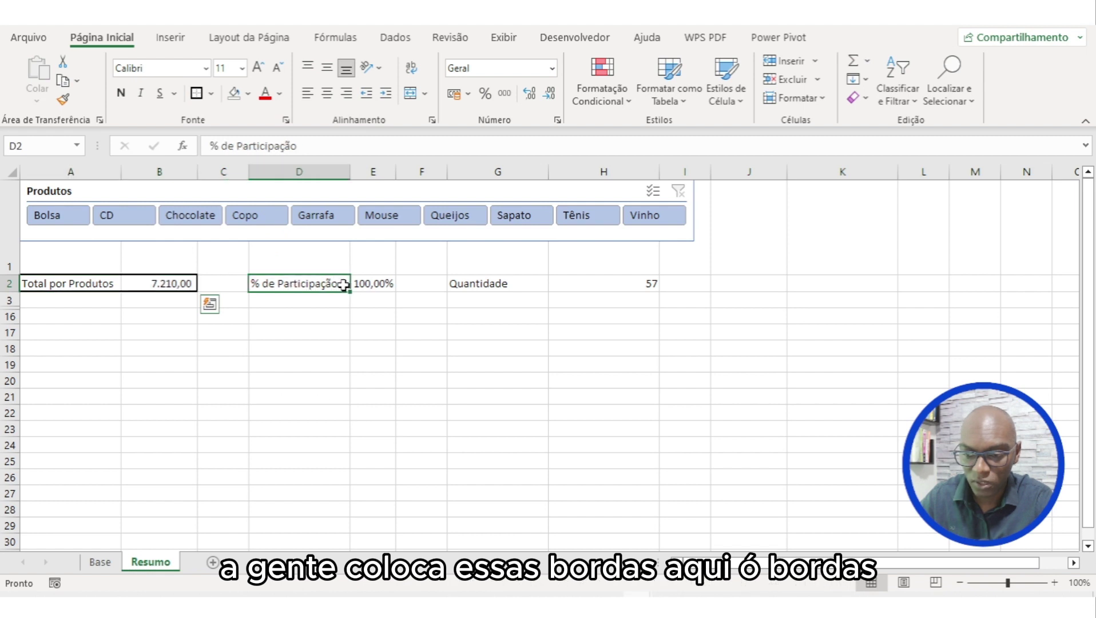
pyautogui.moveTo(343, 285); pyautogui.dragTo(374, 283)
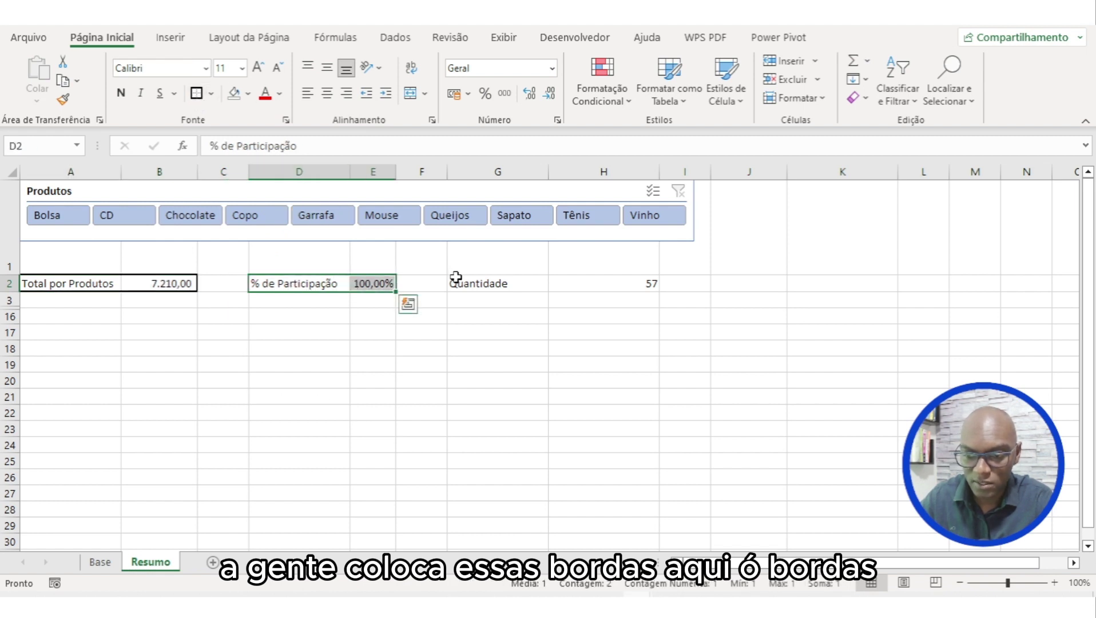
pyautogui.moveTo(457, 283); pyautogui.dragTo(648, 286)
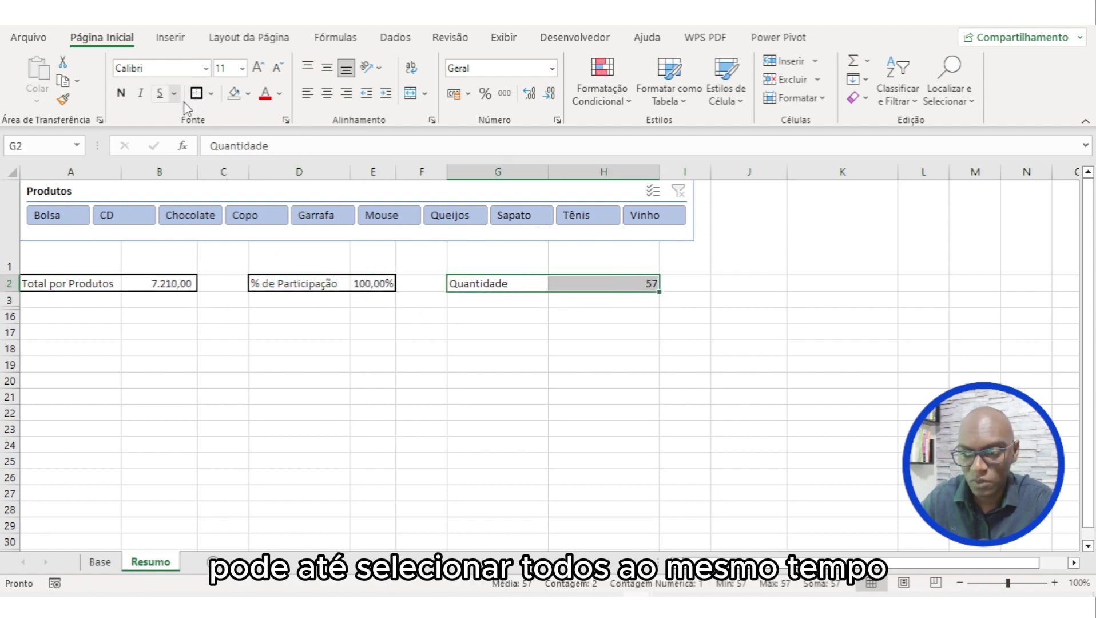
pyautogui.click(196, 93)
pyautogui.click(298, 315)
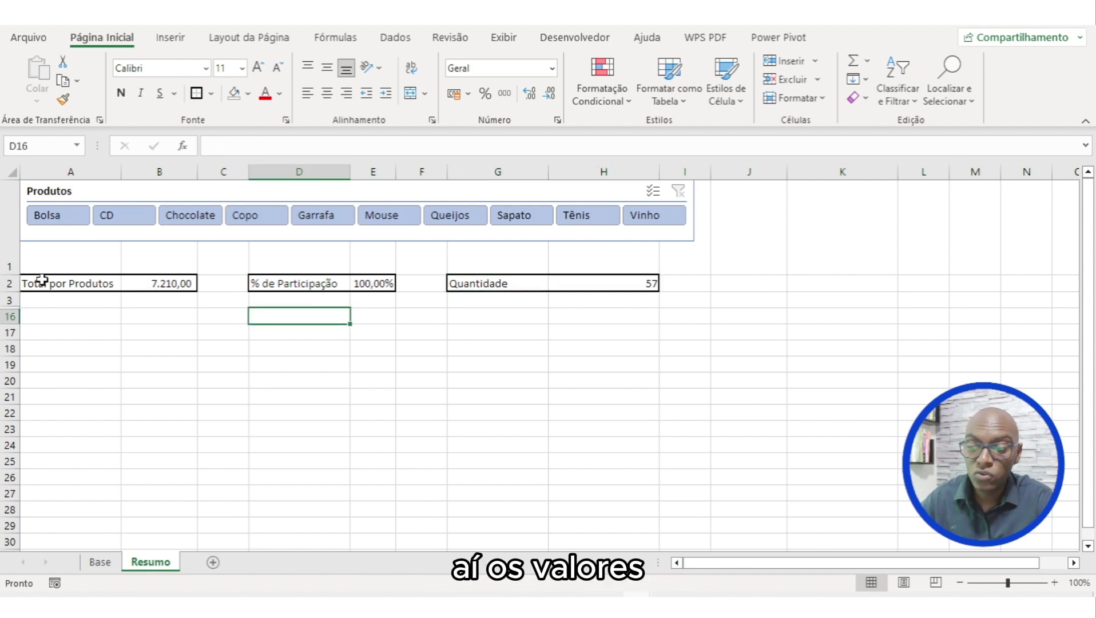
# - Make the labels and values in A2:B2, D2:E2 and G2:H2 bold
pyautogui.moveTo(42, 280); pyautogui.dragTo(152, 283)
pyautogui.keyDown('ctrl'); pyautogui.click(258, 282); pyautogui.keyUp('ctrl')
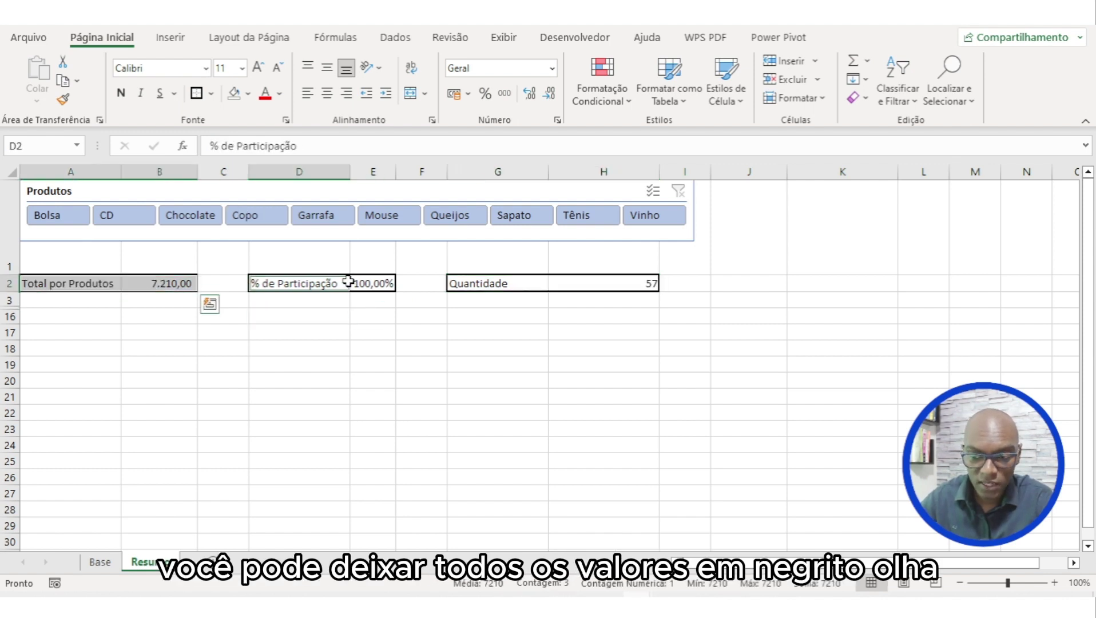
pyautogui.moveTo(348, 282); pyautogui.dragTo(372, 284)
pyautogui.moveTo(458, 283); pyautogui.dragTo(648, 283)
pyautogui.click(121, 93)
pyautogui.click(452, 449)
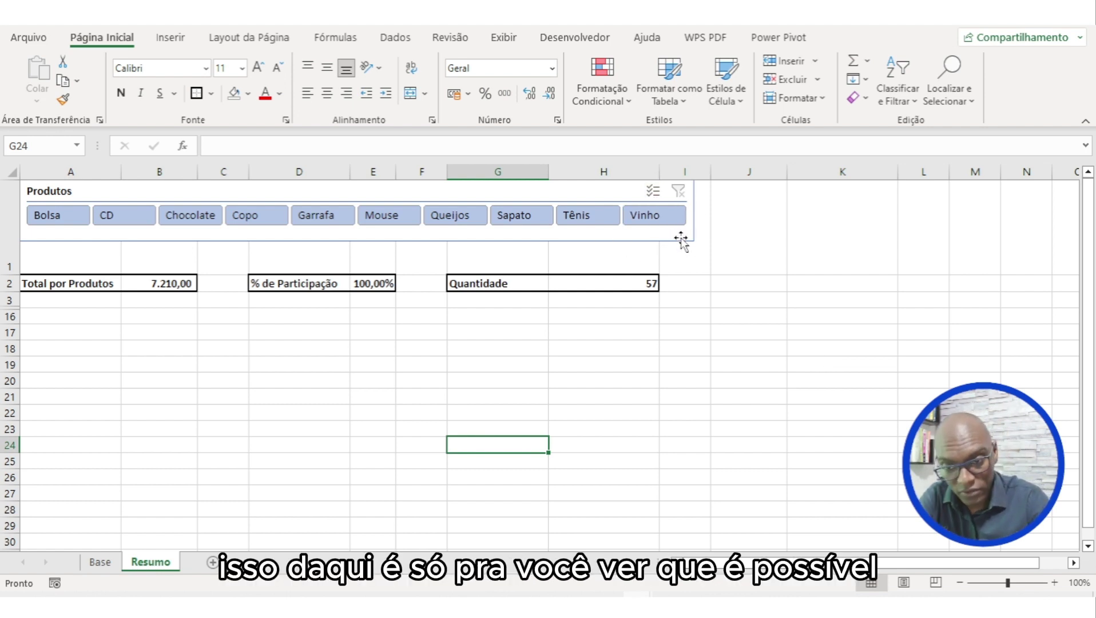
# - Widen the Produtos slicer so that it extends into column J
pyautogui.click(692, 222)
pyautogui.moveTo(694, 213); pyautogui.dragTo(724, 213)
# - Filter the widened Produtos slicer in turn by Vinho, Mouse, Garrafa and Copo to check the summary values
pyautogui.click(675, 215)
pyautogui.click(401, 222)
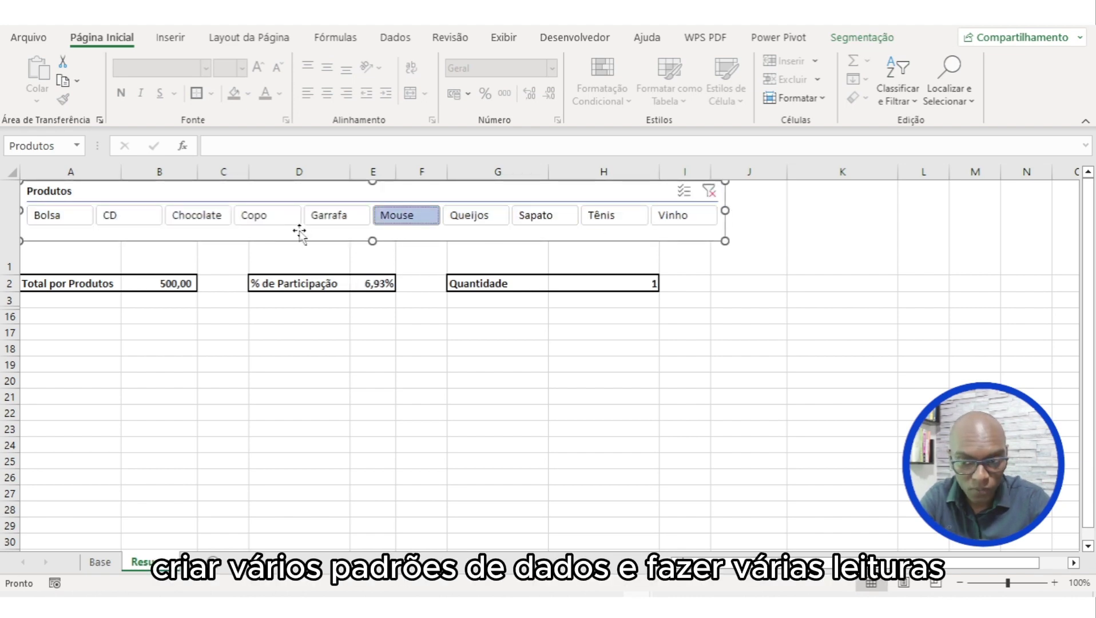
pyautogui.click(322, 220)
pyautogui.click(276, 221)
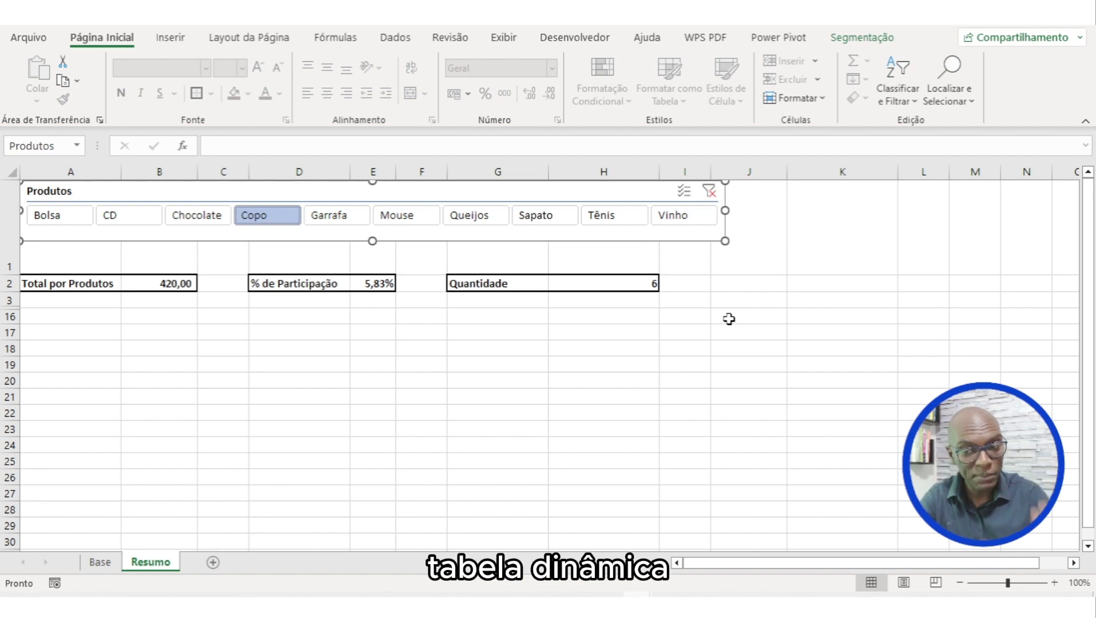
# - Review the source table on the Base sheet, return to Resumo and clear the Produtos slicer filter
pyautogui.click(98, 562)
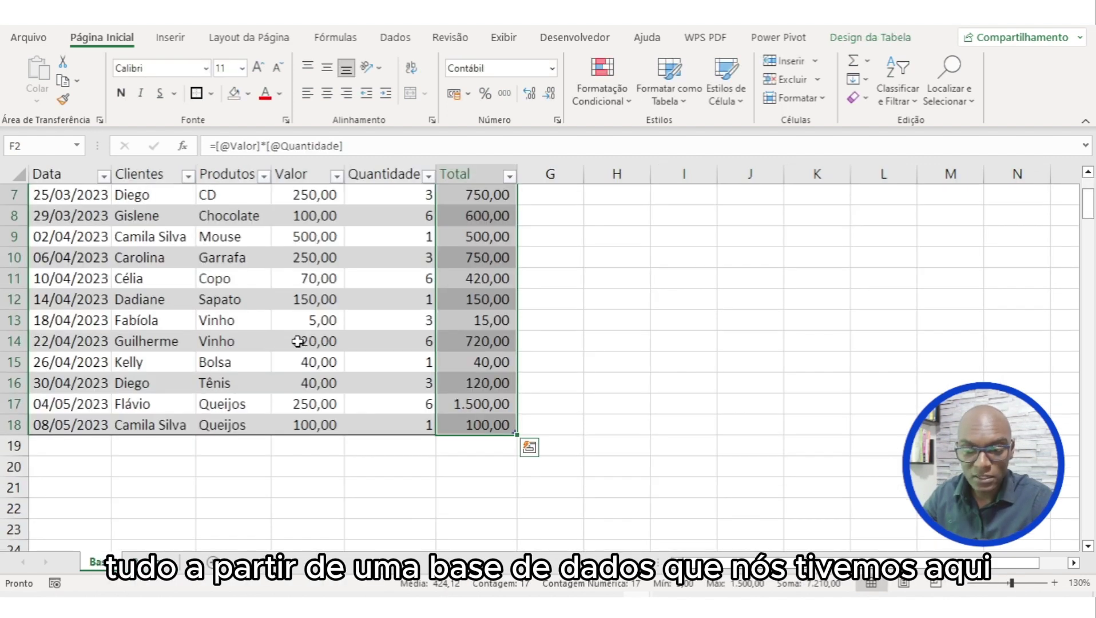
pyautogui.click(616, 341)
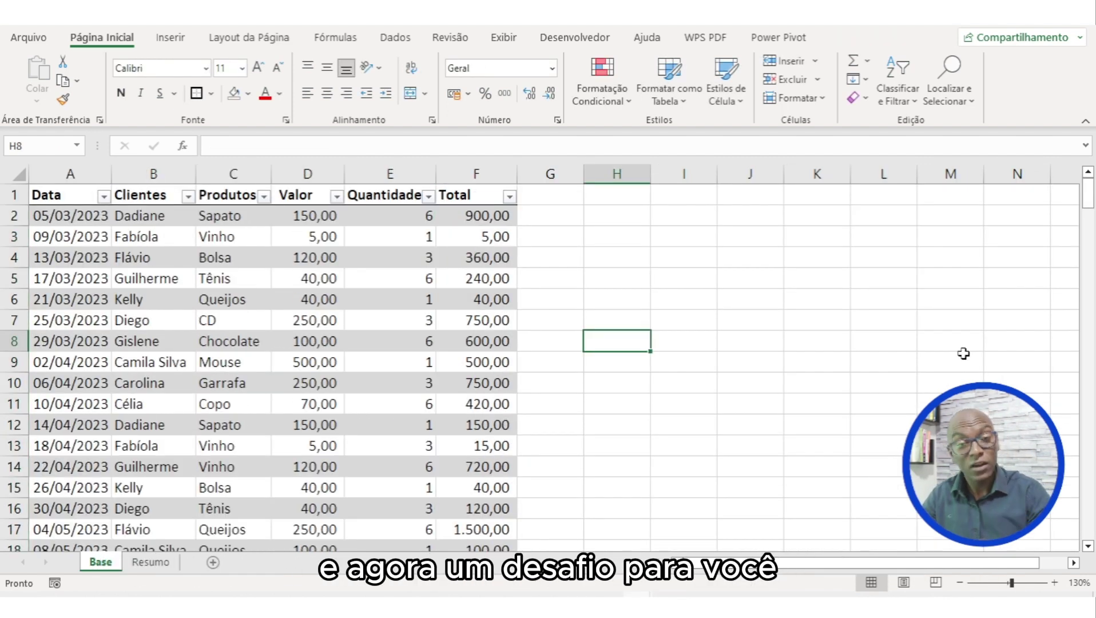
pyautogui.click(165, 559)
pyautogui.click(84, 217)
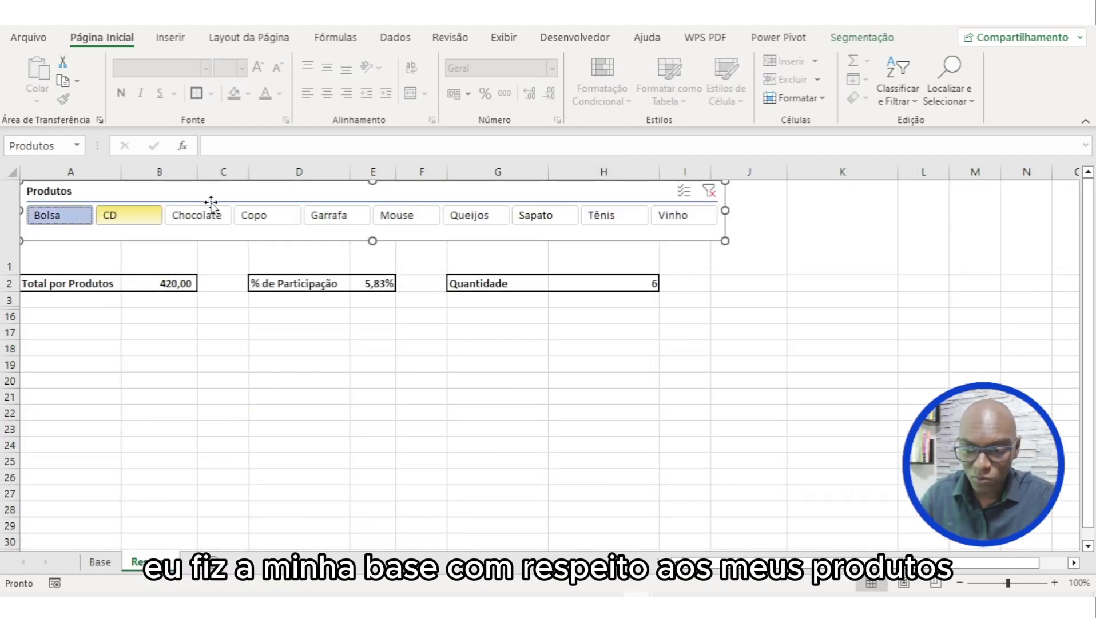
pyautogui.click(710, 190)
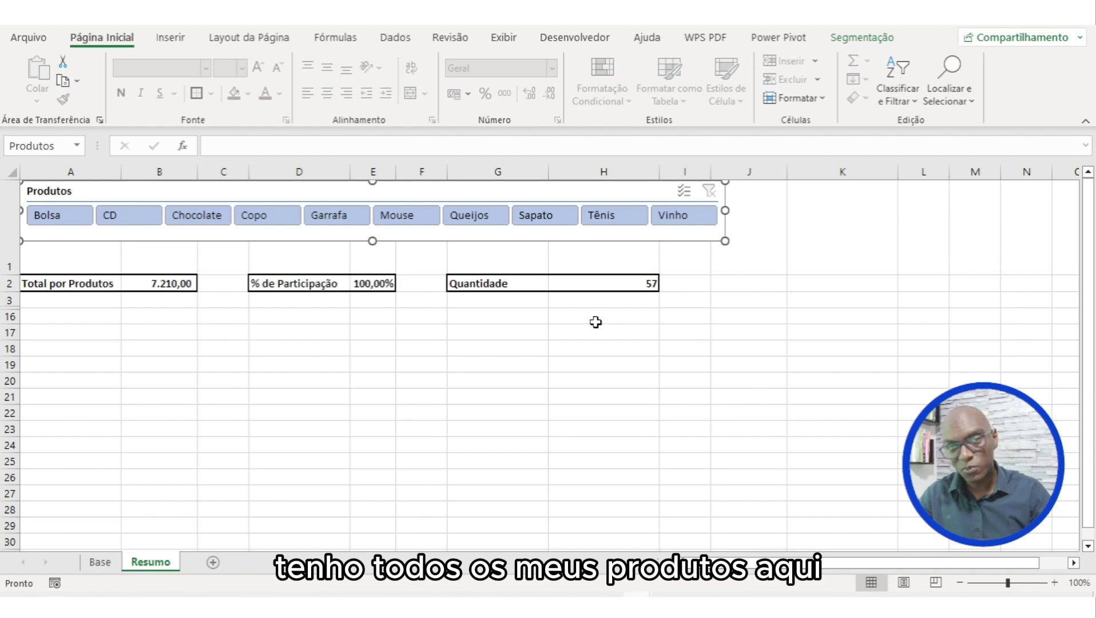
# - Examine the Clientes column on the Base sheet as an alternative analysis field, and return to Resumo
pyautogui.click(100, 561)
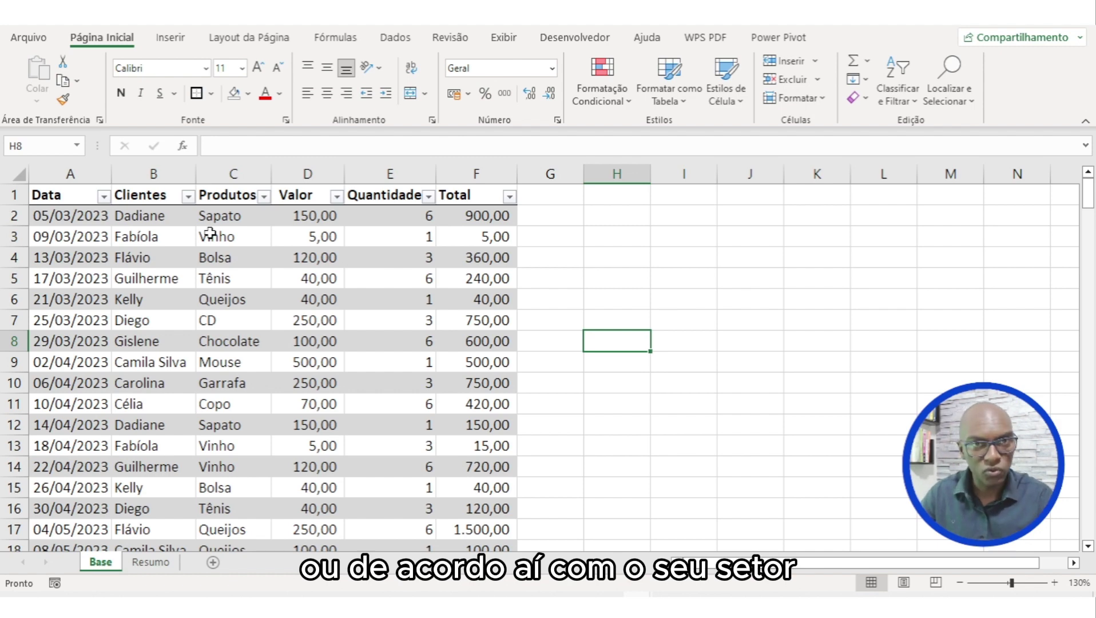
pyautogui.click(152, 173)
pyautogui.click(150, 561)
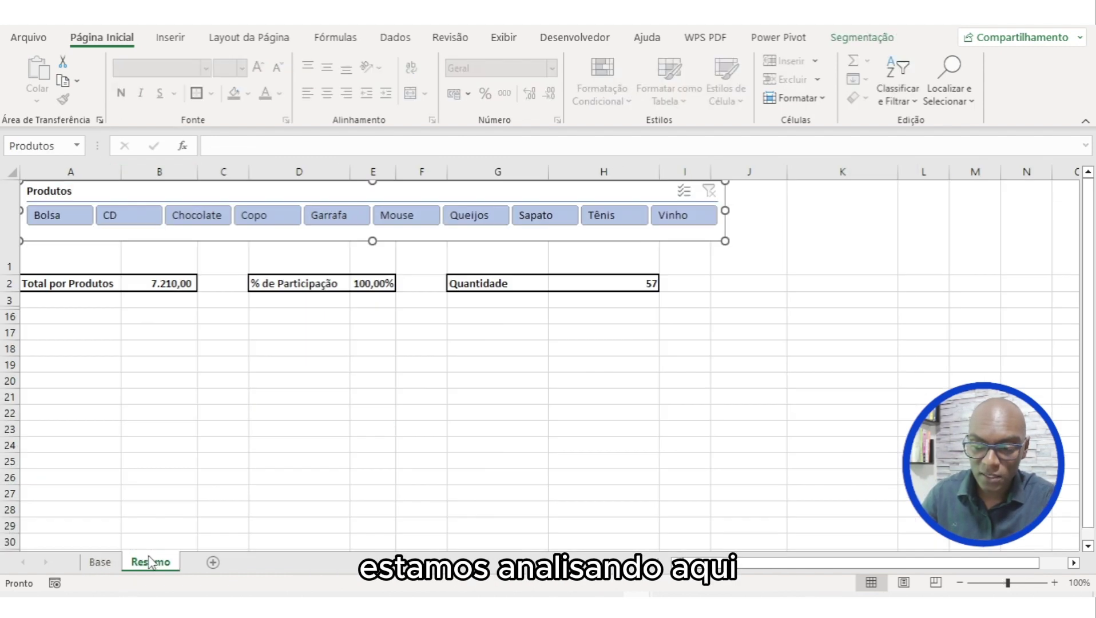
# - Filter the Produtos slicer in turn by Garrafa, Mouse, Queijos, Sapato and Tênis, and clear the filter
pyautogui.click(343, 216)
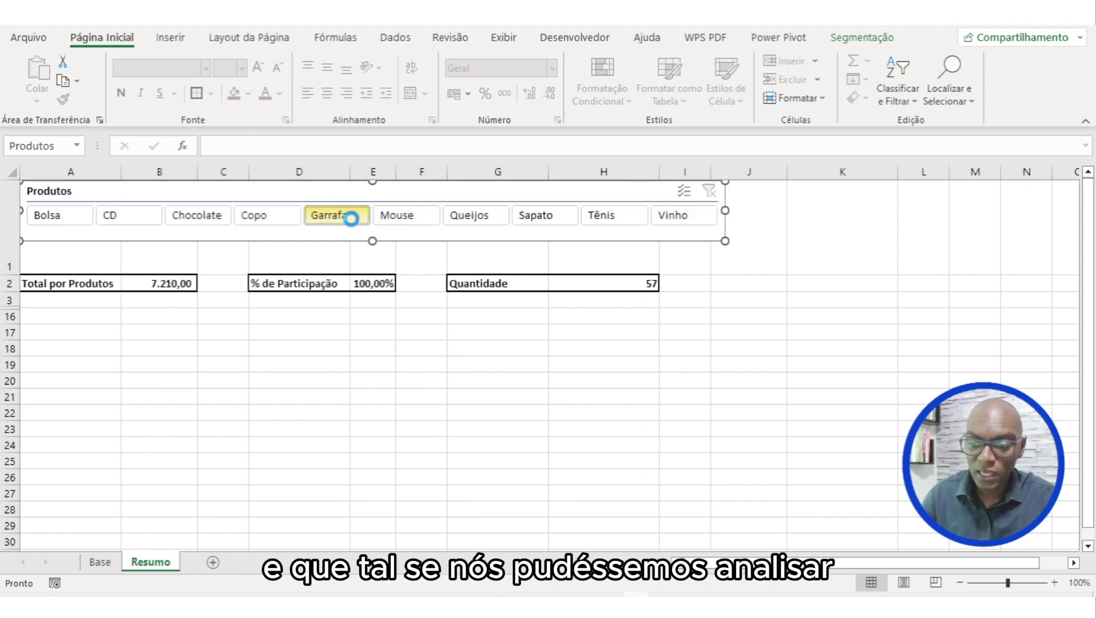
pyautogui.click(397, 215)
pyautogui.click(469, 216)
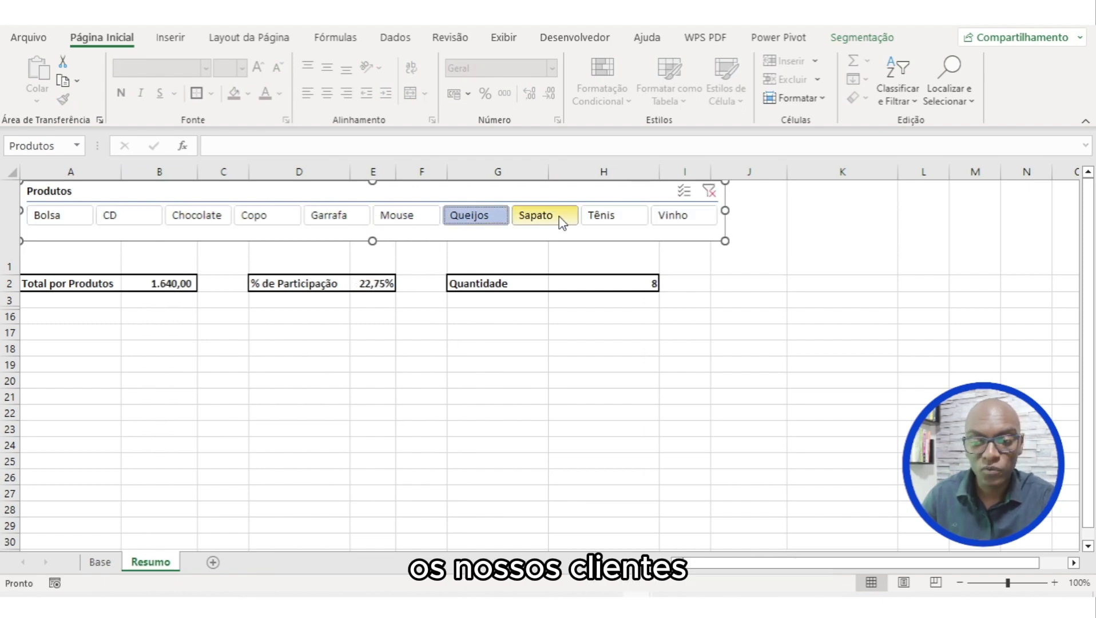
pyautogui.click(538, 215)
pyautogui.click(615, 215)
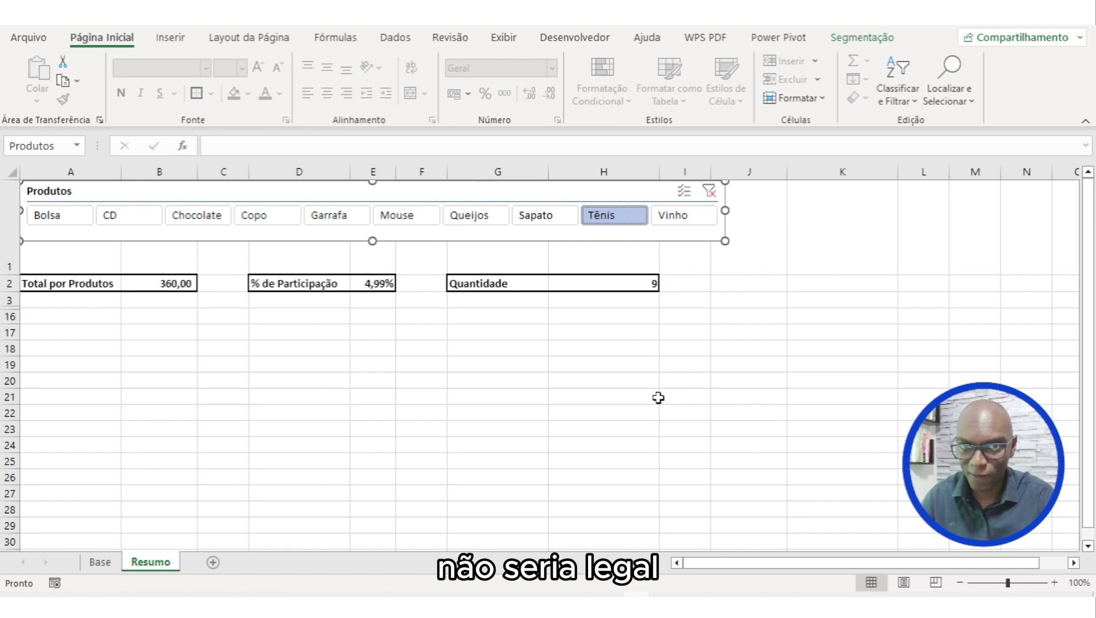
pyautogui.click(708, 190)
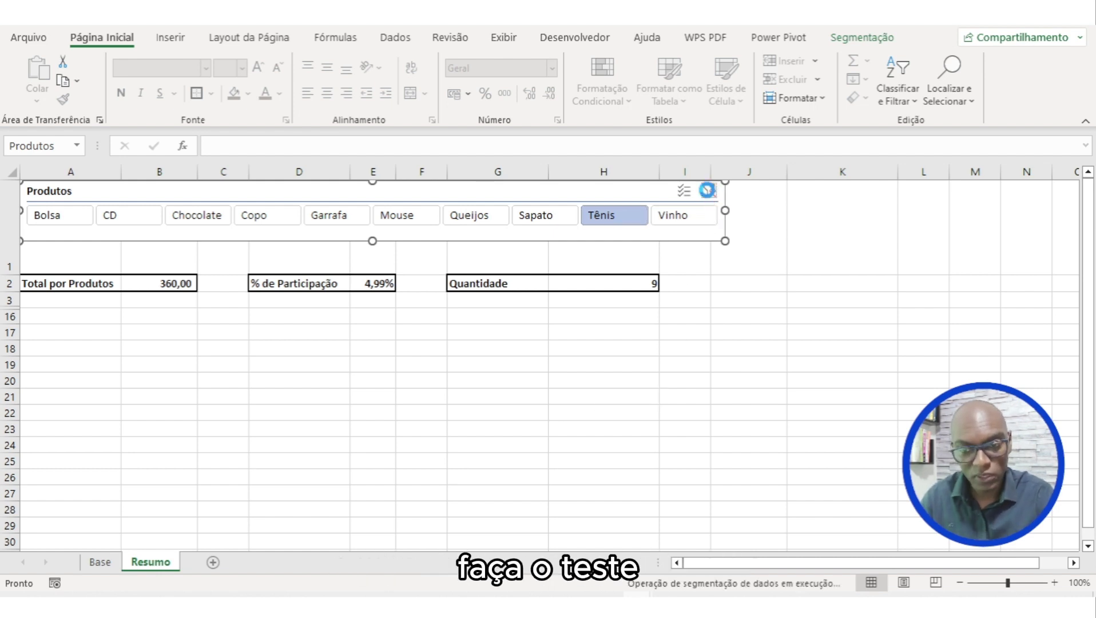